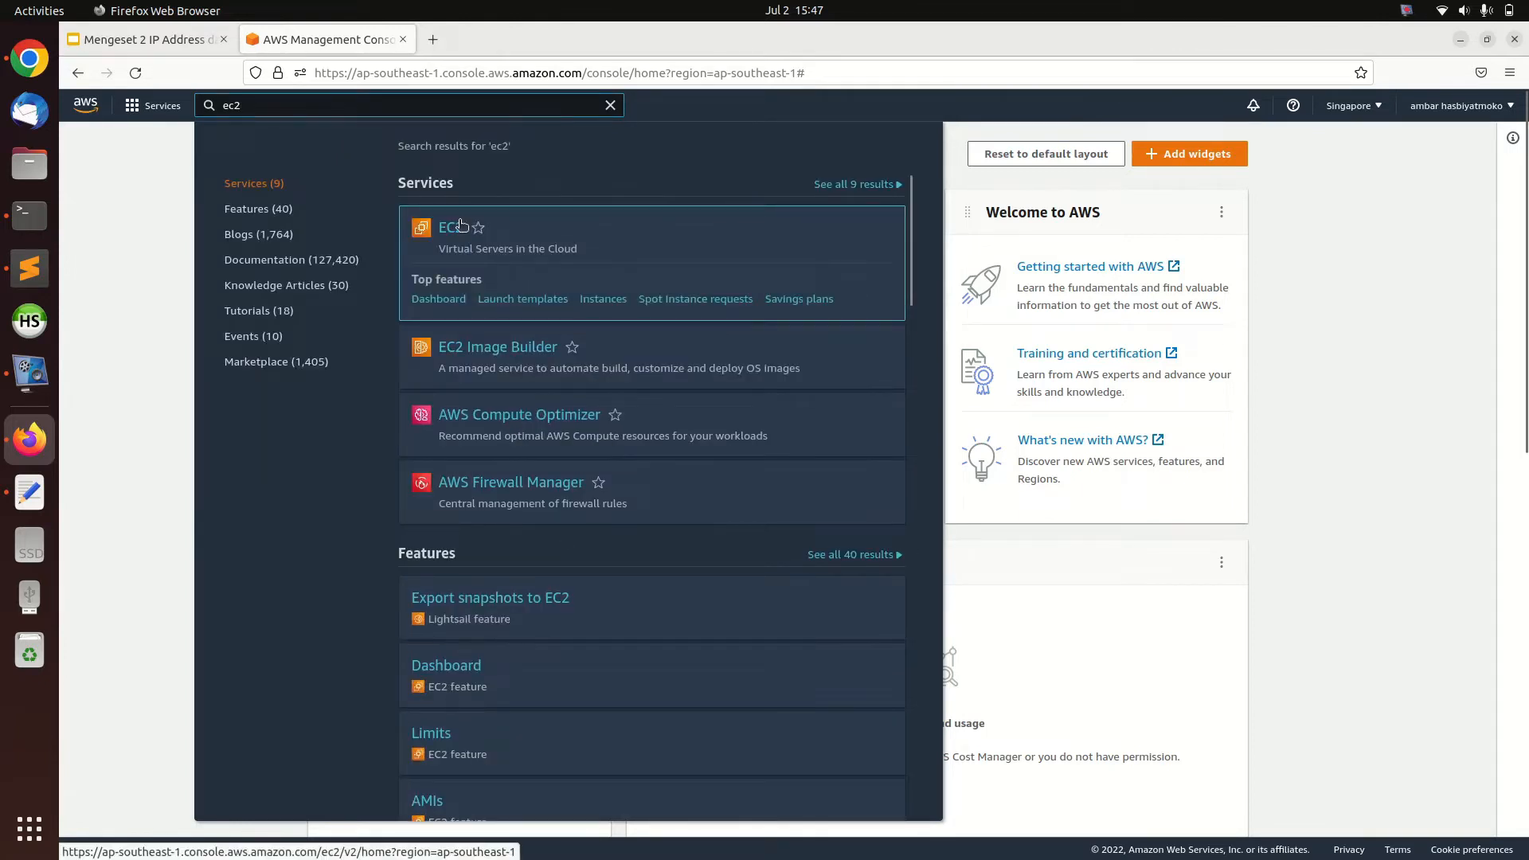
Open the EC2 service dashboard and start launching a new instance
click(449, 228)
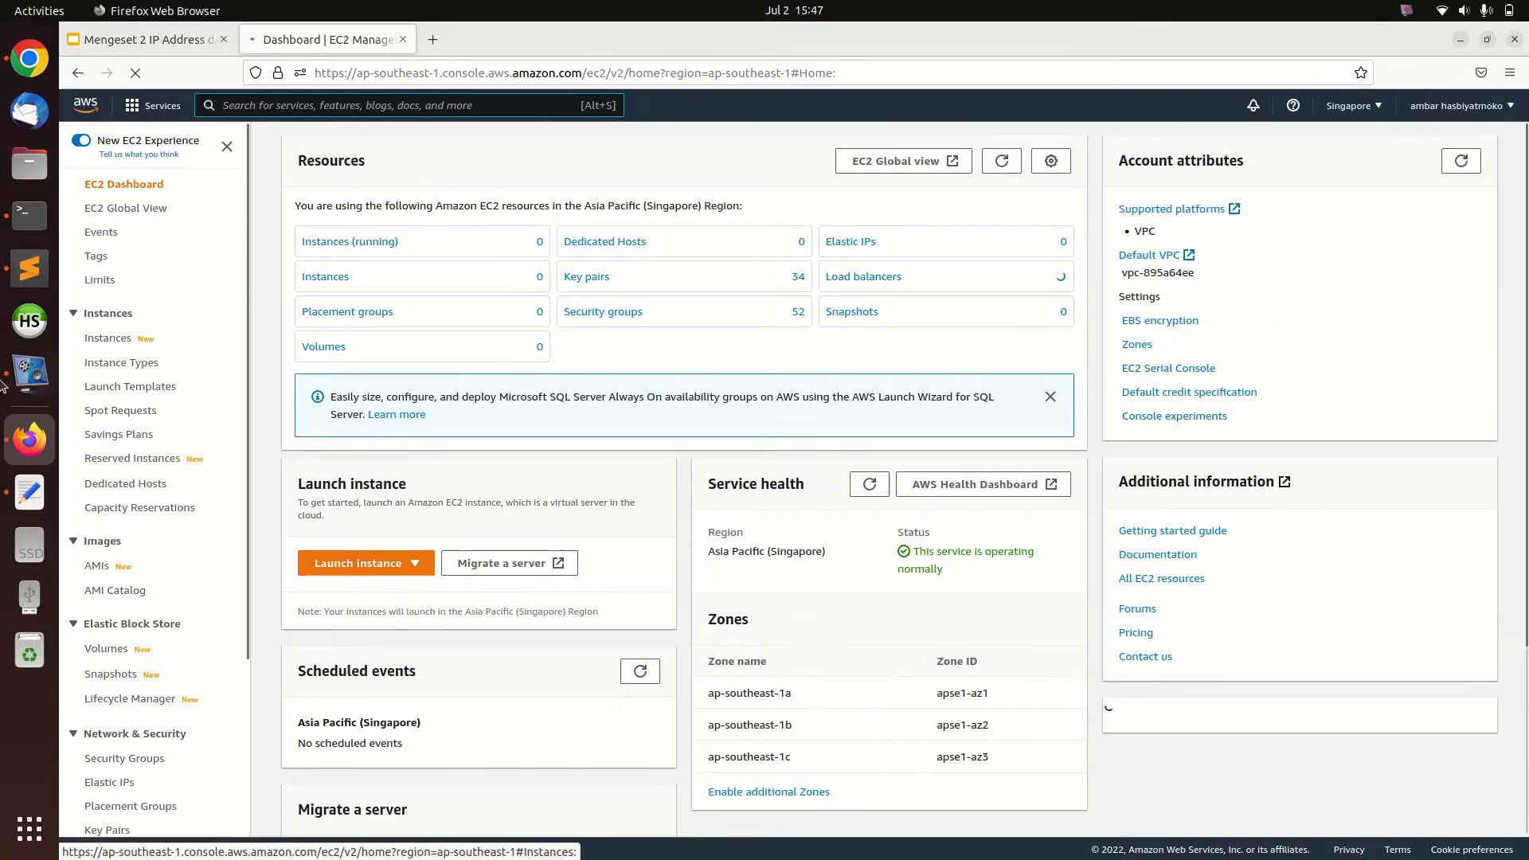
click(24, 374)
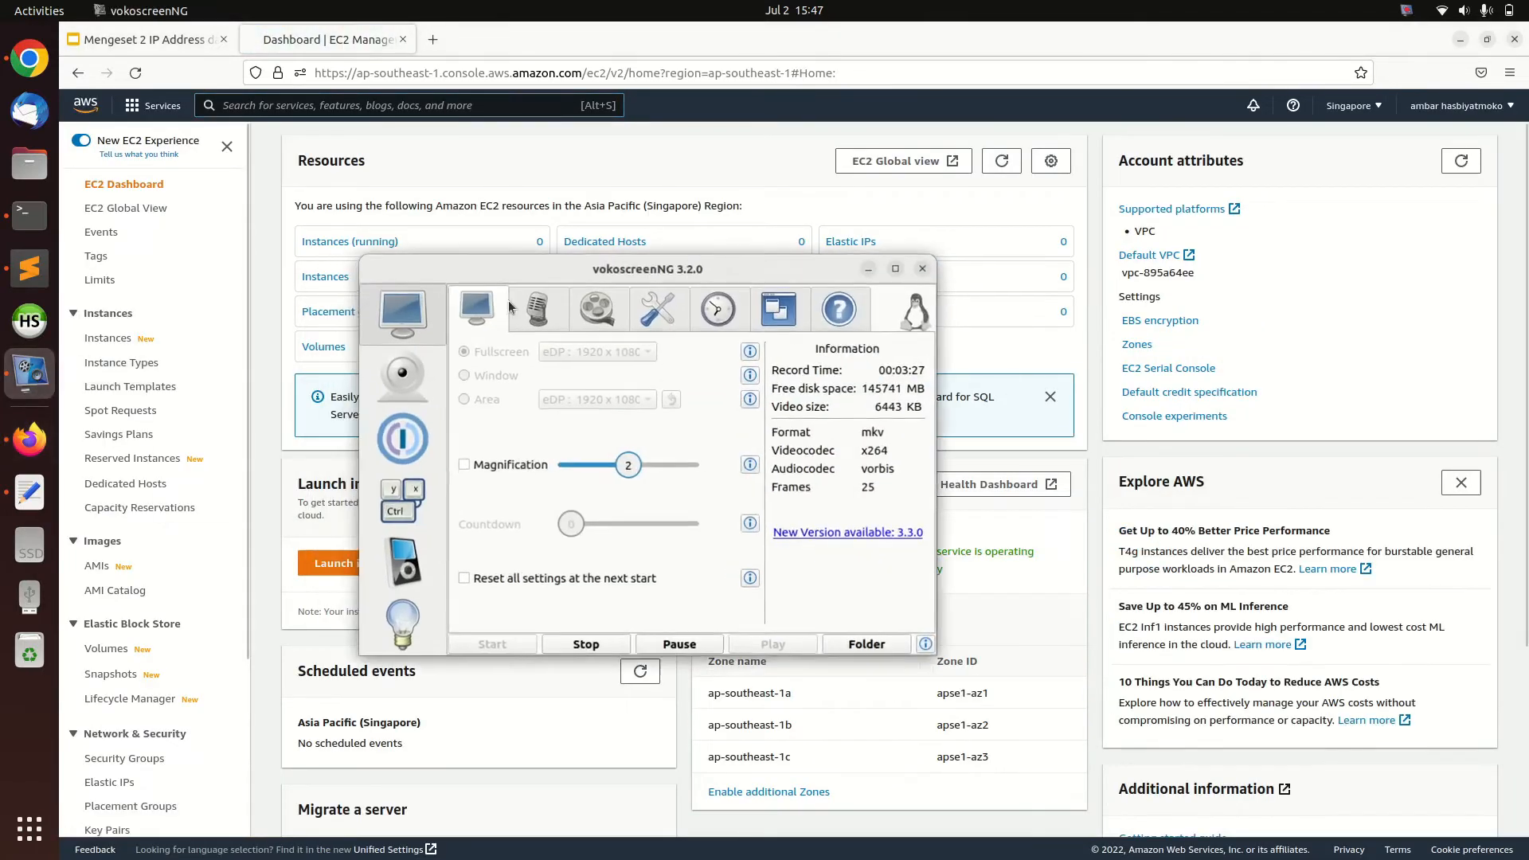
click(870, 268)
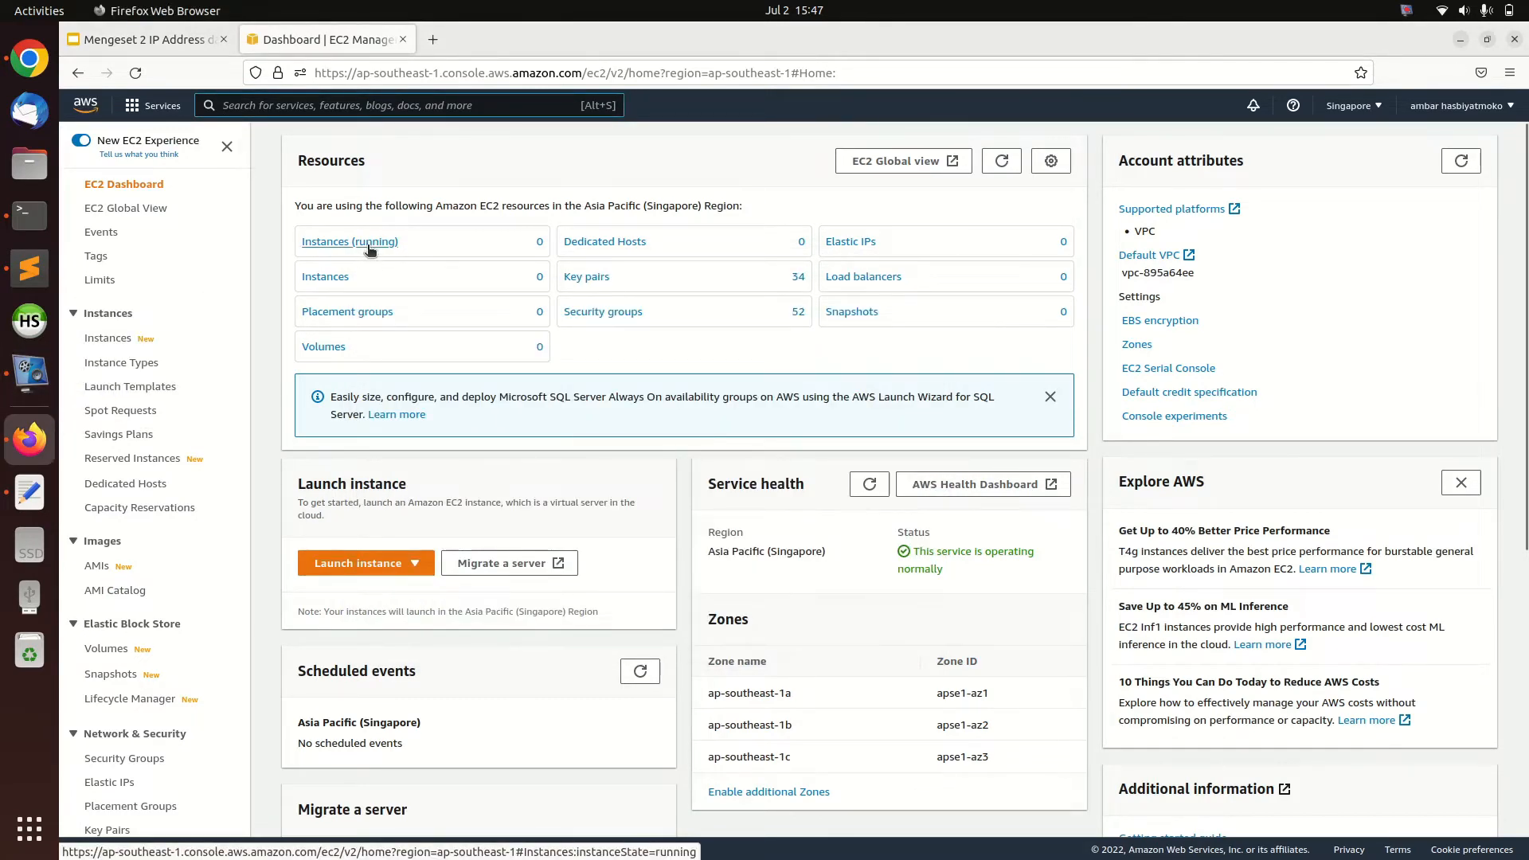
click(413, 569)
click(362, 587)
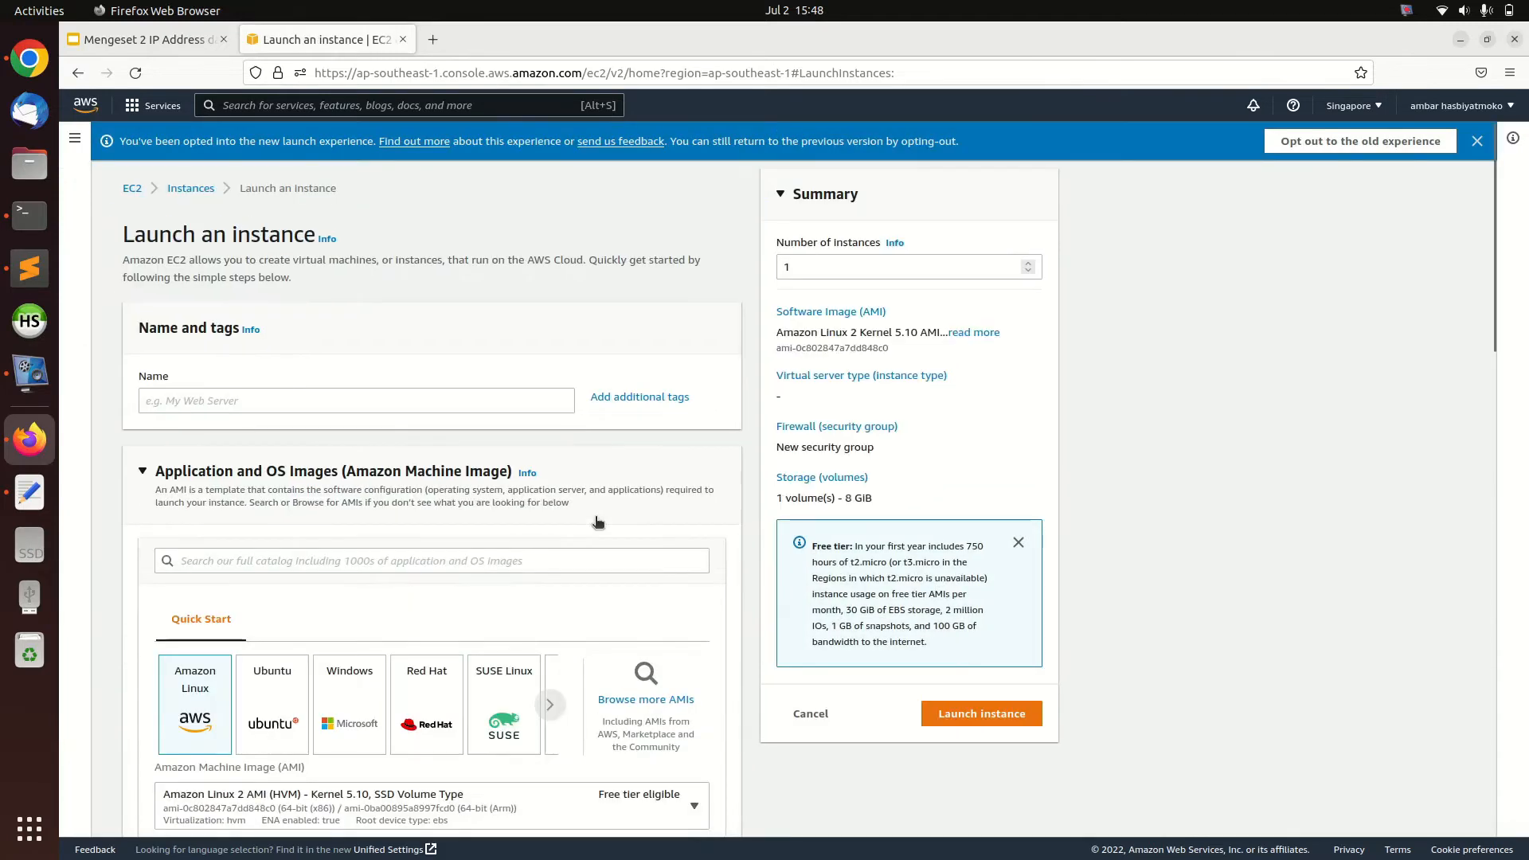
Name the new instance test
click(276, 399)
text(test)
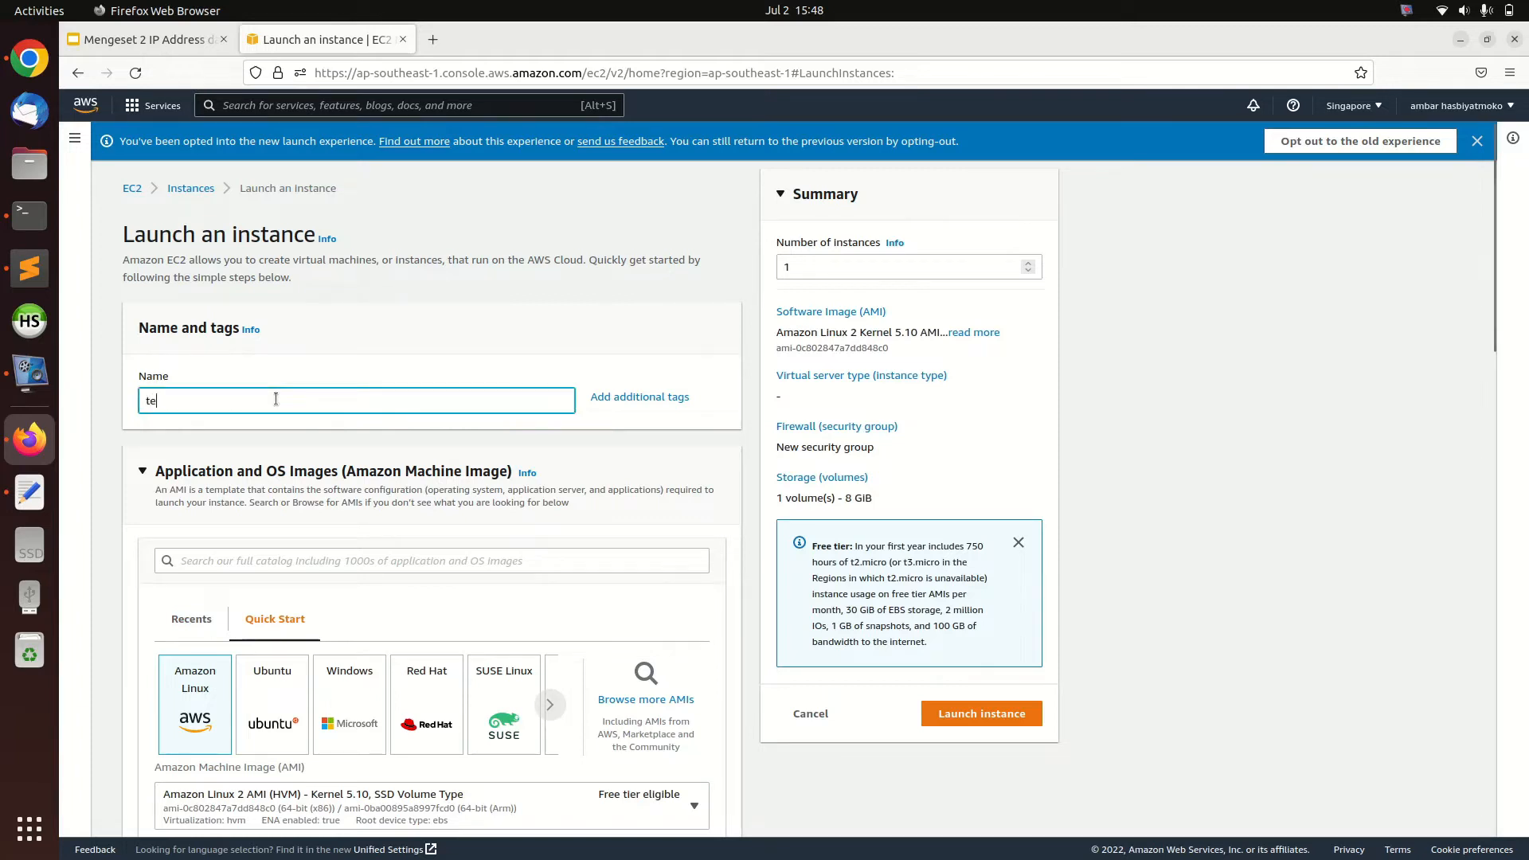
click(307, 361)
Choose Ubuntu as the operating system image, keeping Ubuntu Server 22.04 LTS (HVM), SSD Volume Type
scroll(312, 491, down, 3)
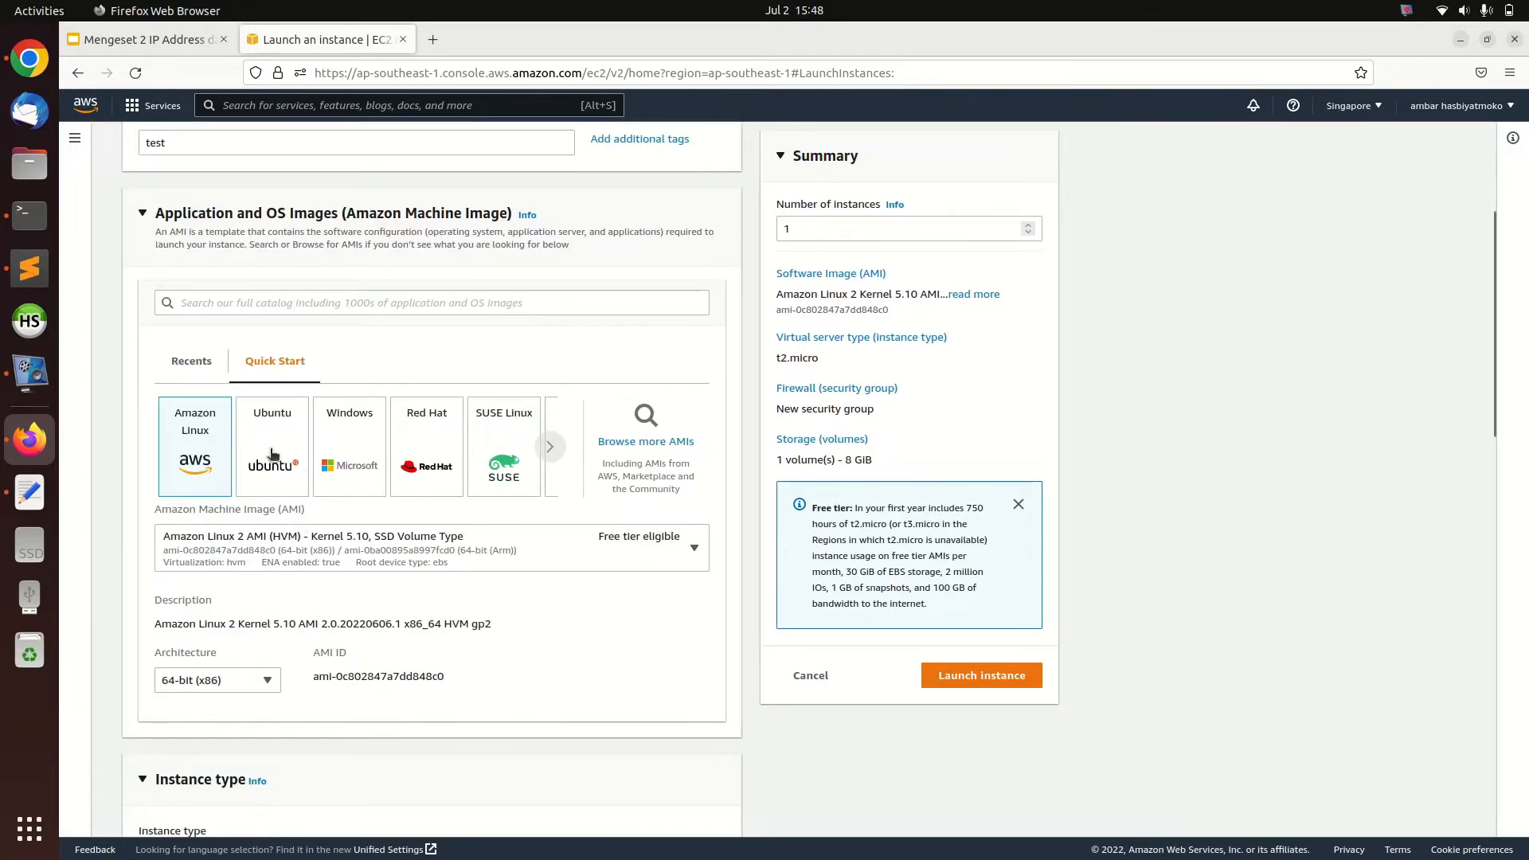
click(269, 452)
click(304, 556)
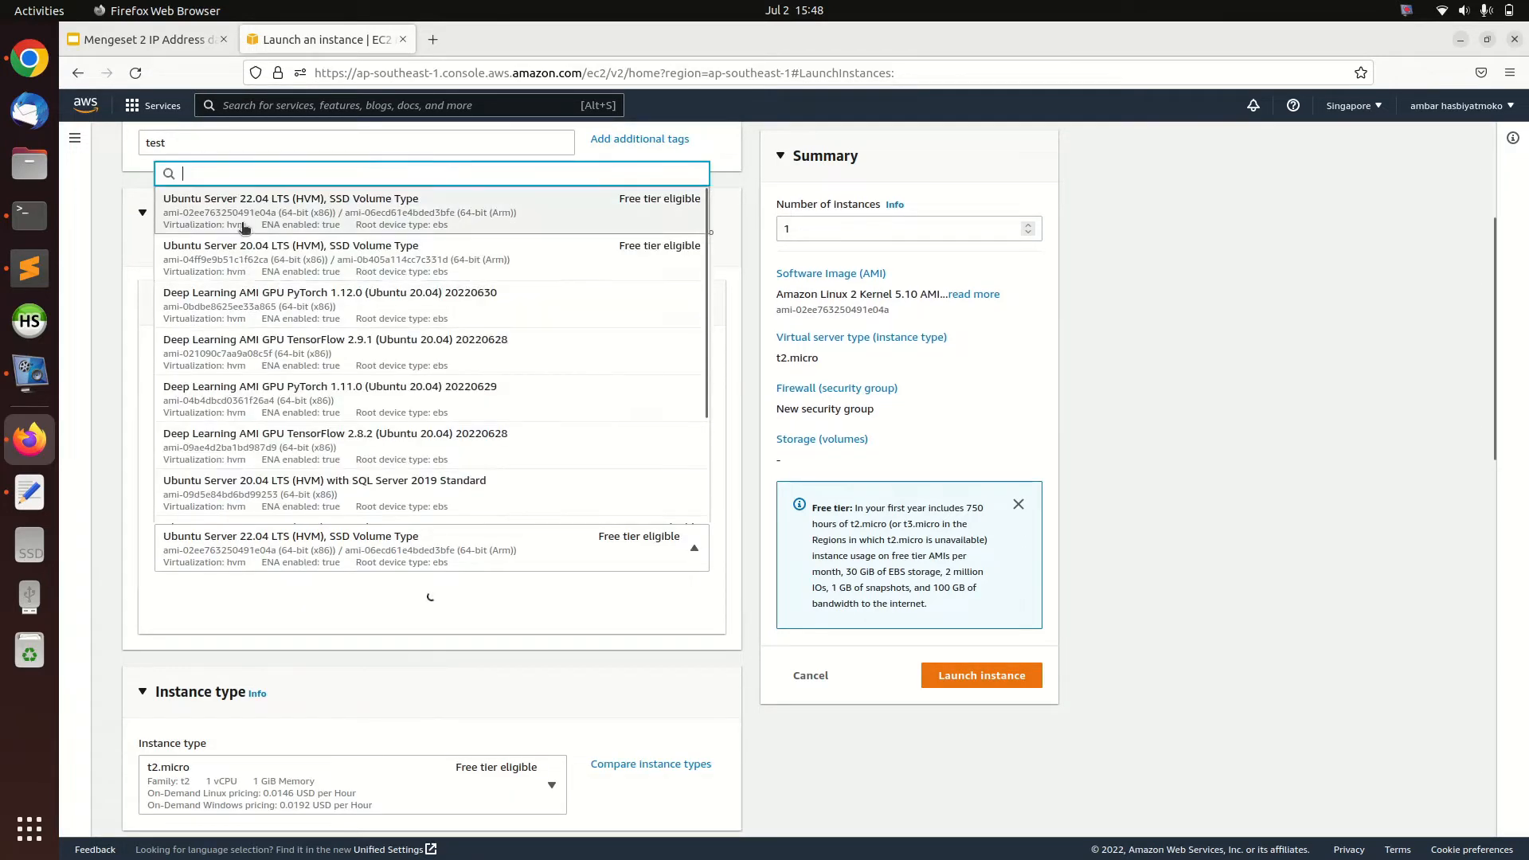
click(113, 342)
Set the instance type to t2.nano
scroll(215, 406, down, 2)
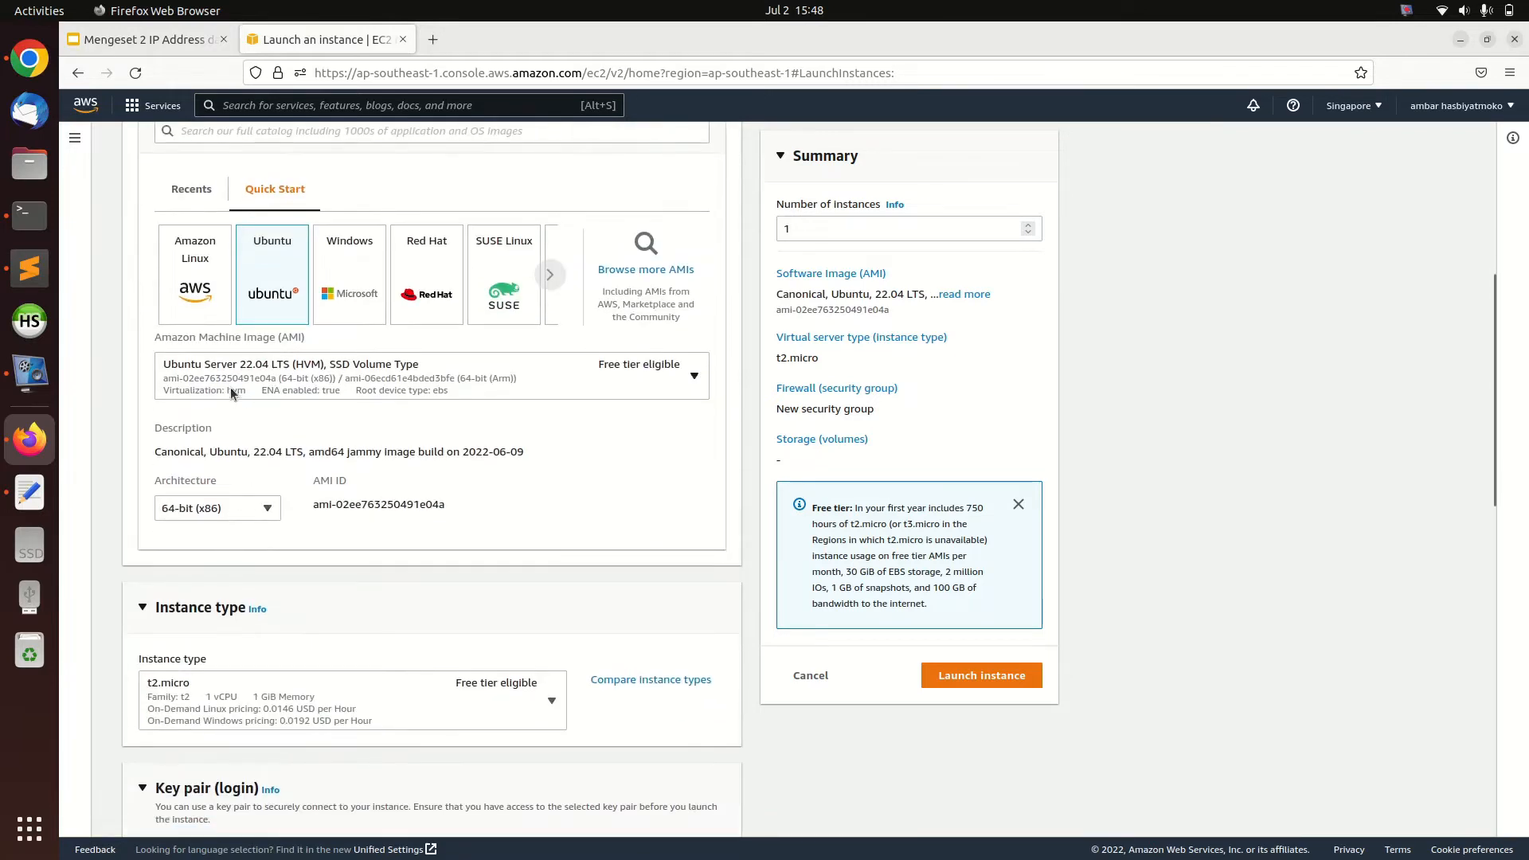
scroll(242, 701, down, 2)
click(369, 539)
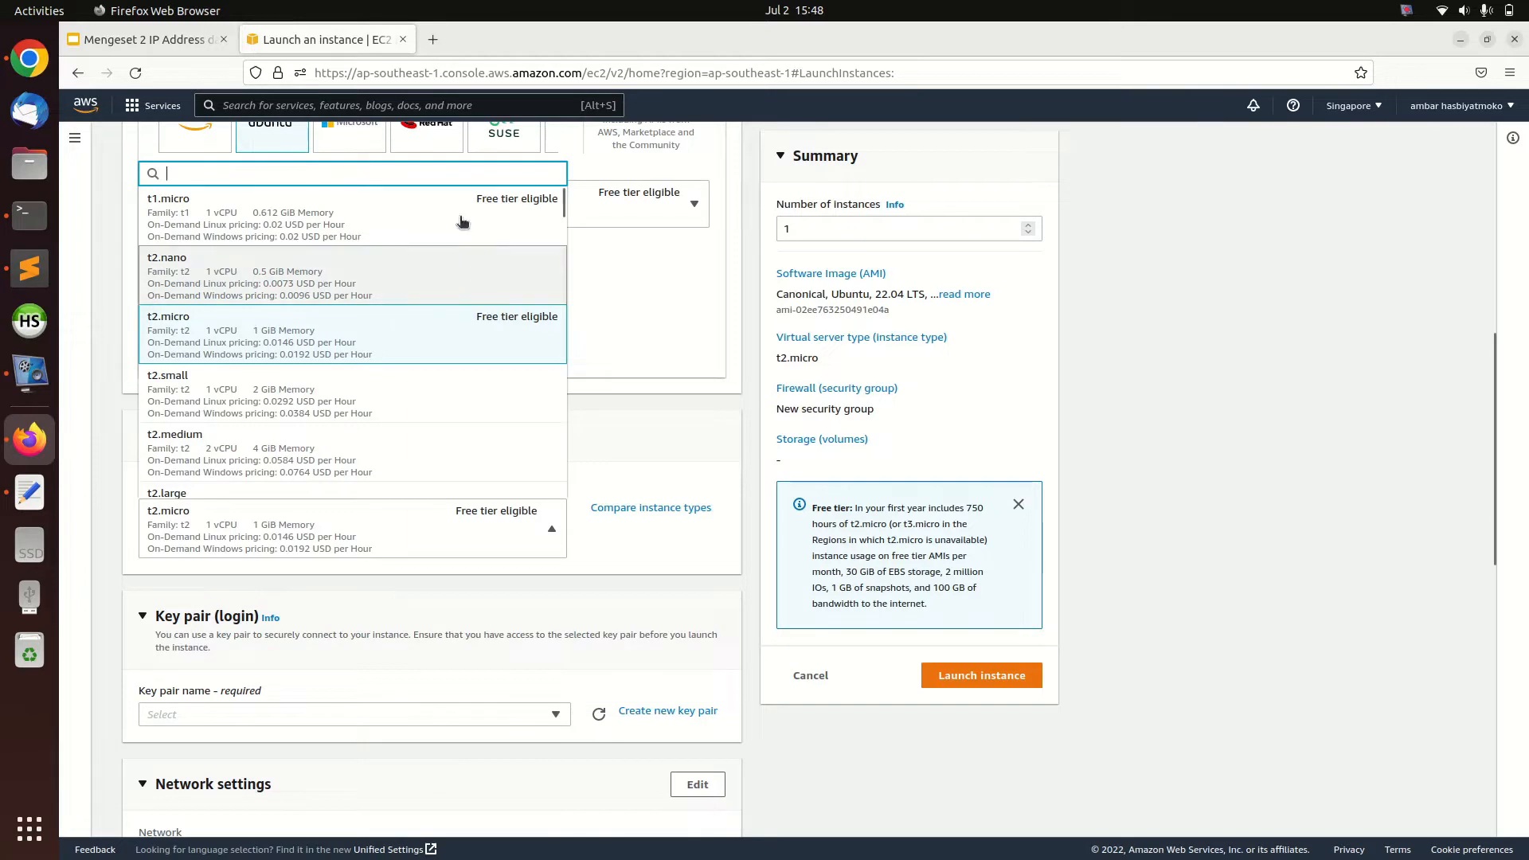
click(303, 292)
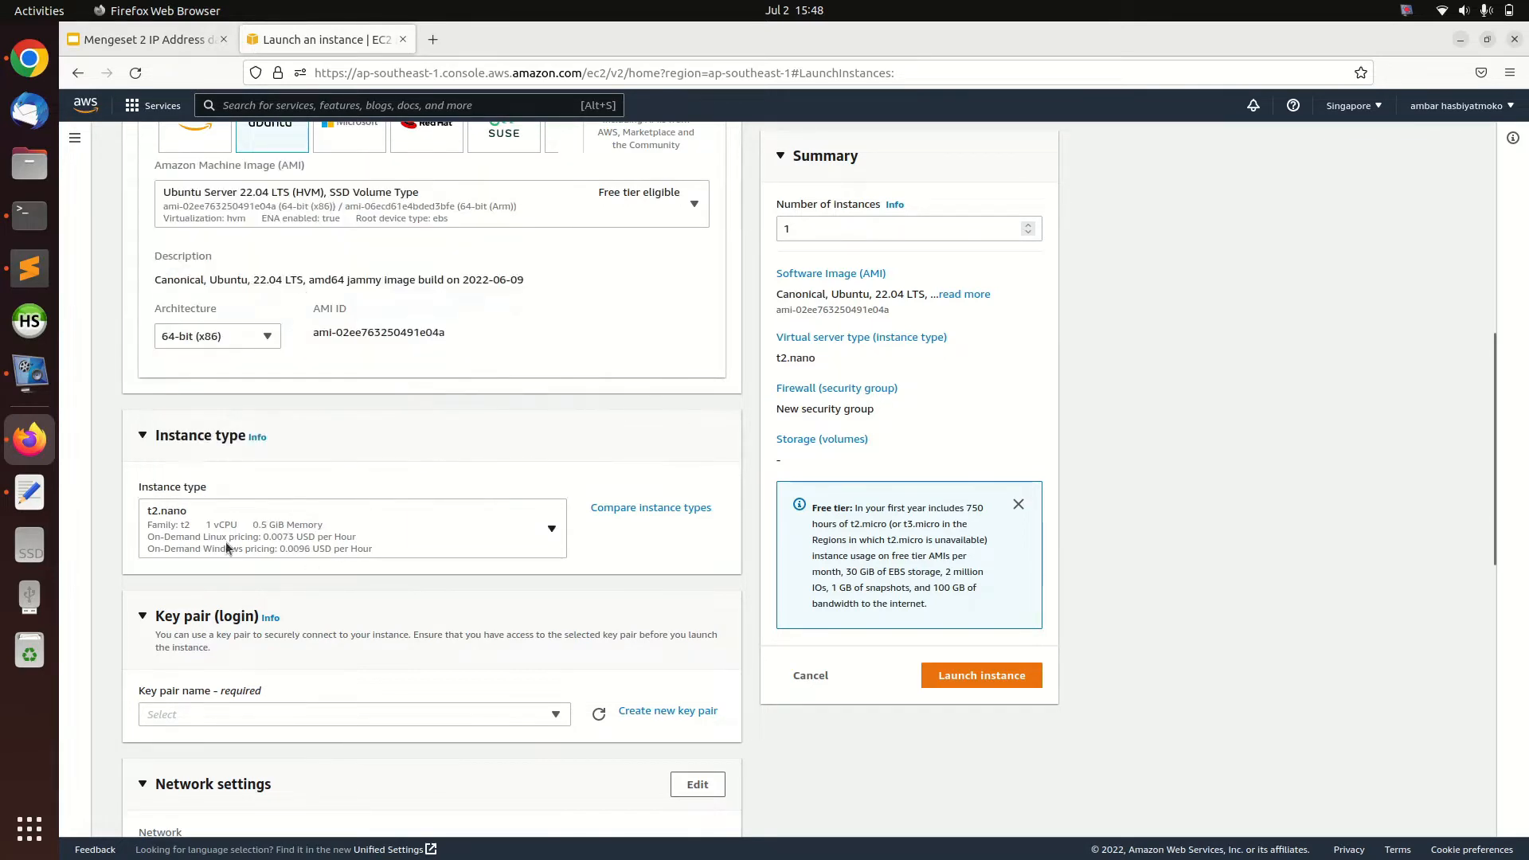
Create an RSA key pair named test-1 in .pem format for logging in to the instance
scroll(469, 462, down, 3)
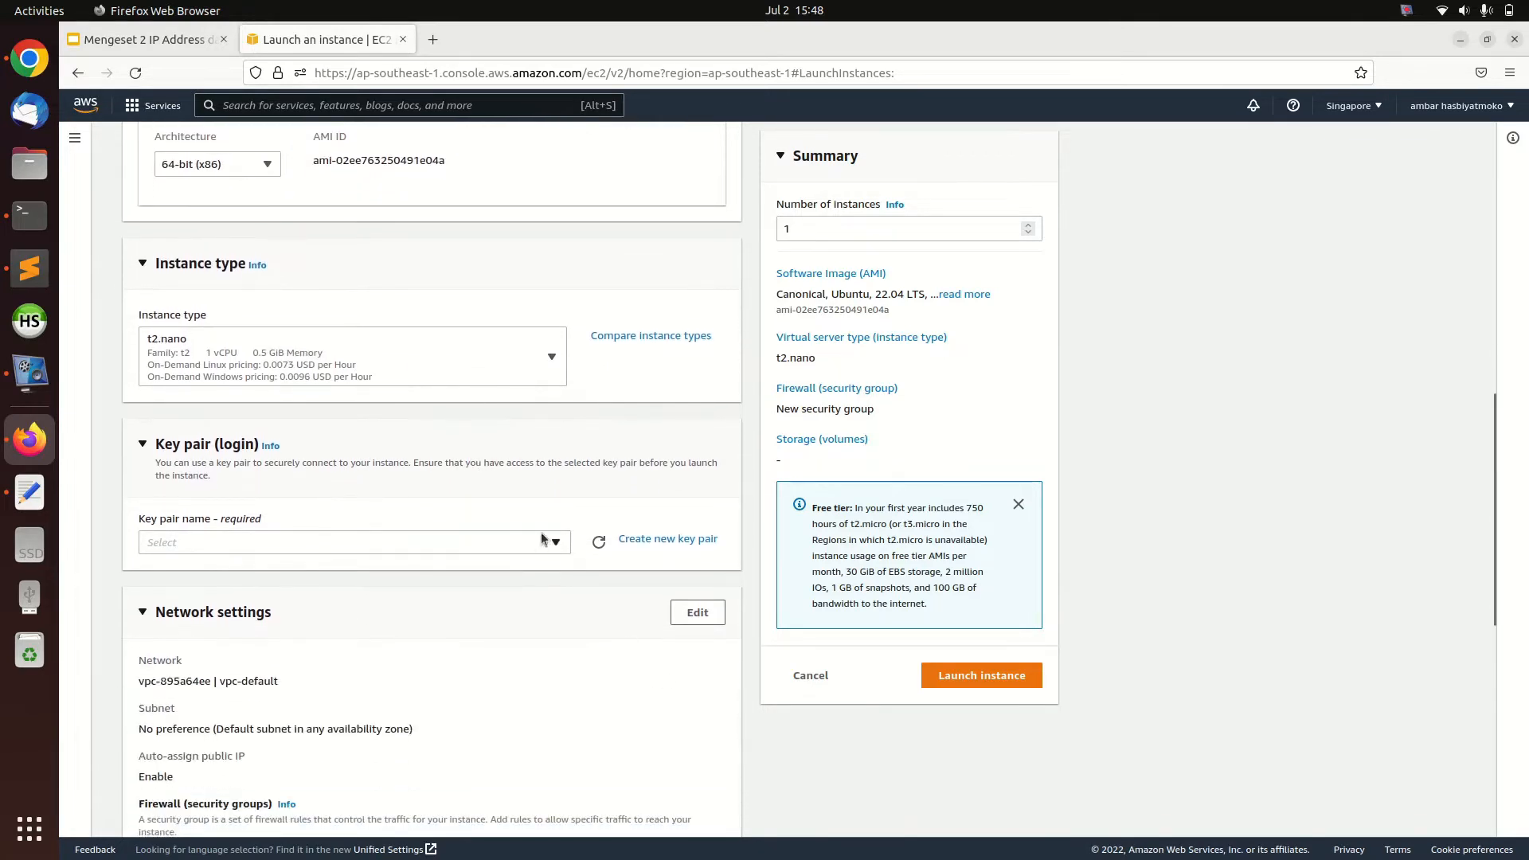
click(637, 540)
click(789, 421)
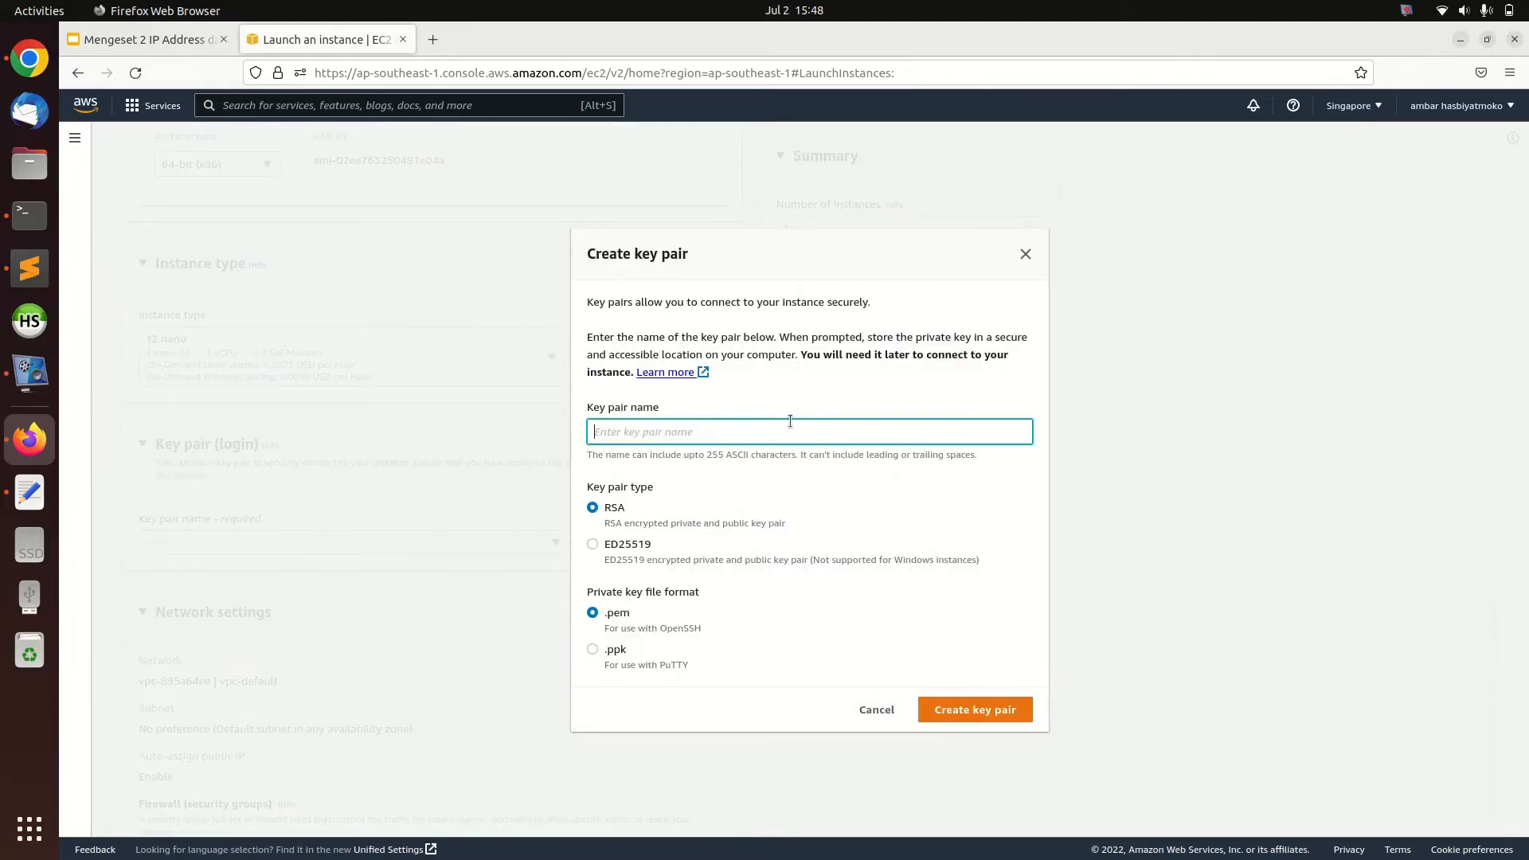
text(test-1)
click(980, 715)
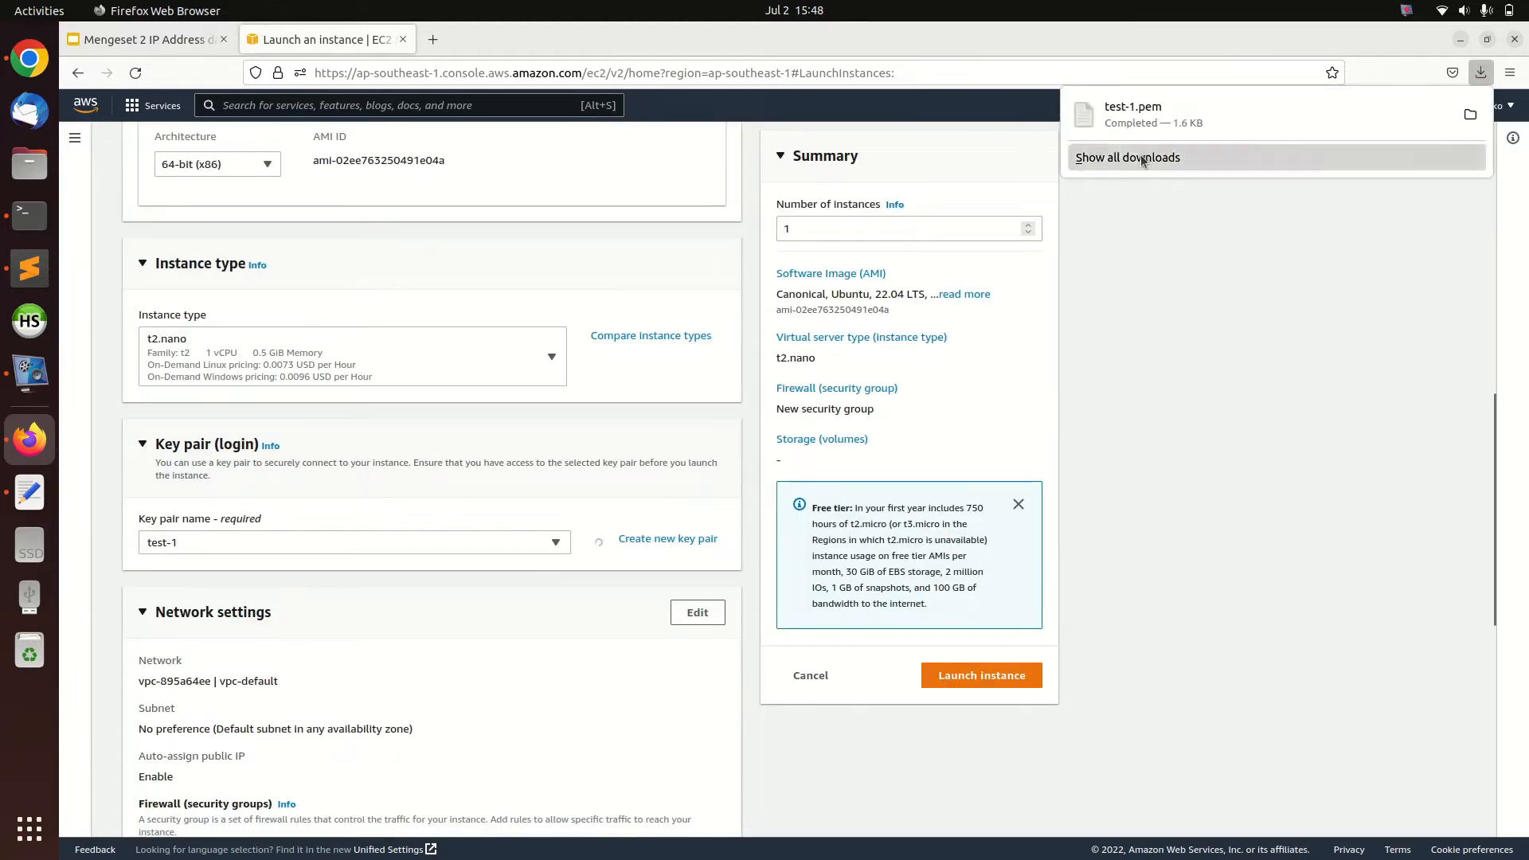
Launch the instance with the default network, security group and storage settings
scroll(261, 441, down, 2)
scroll(564, 583, down, 3)
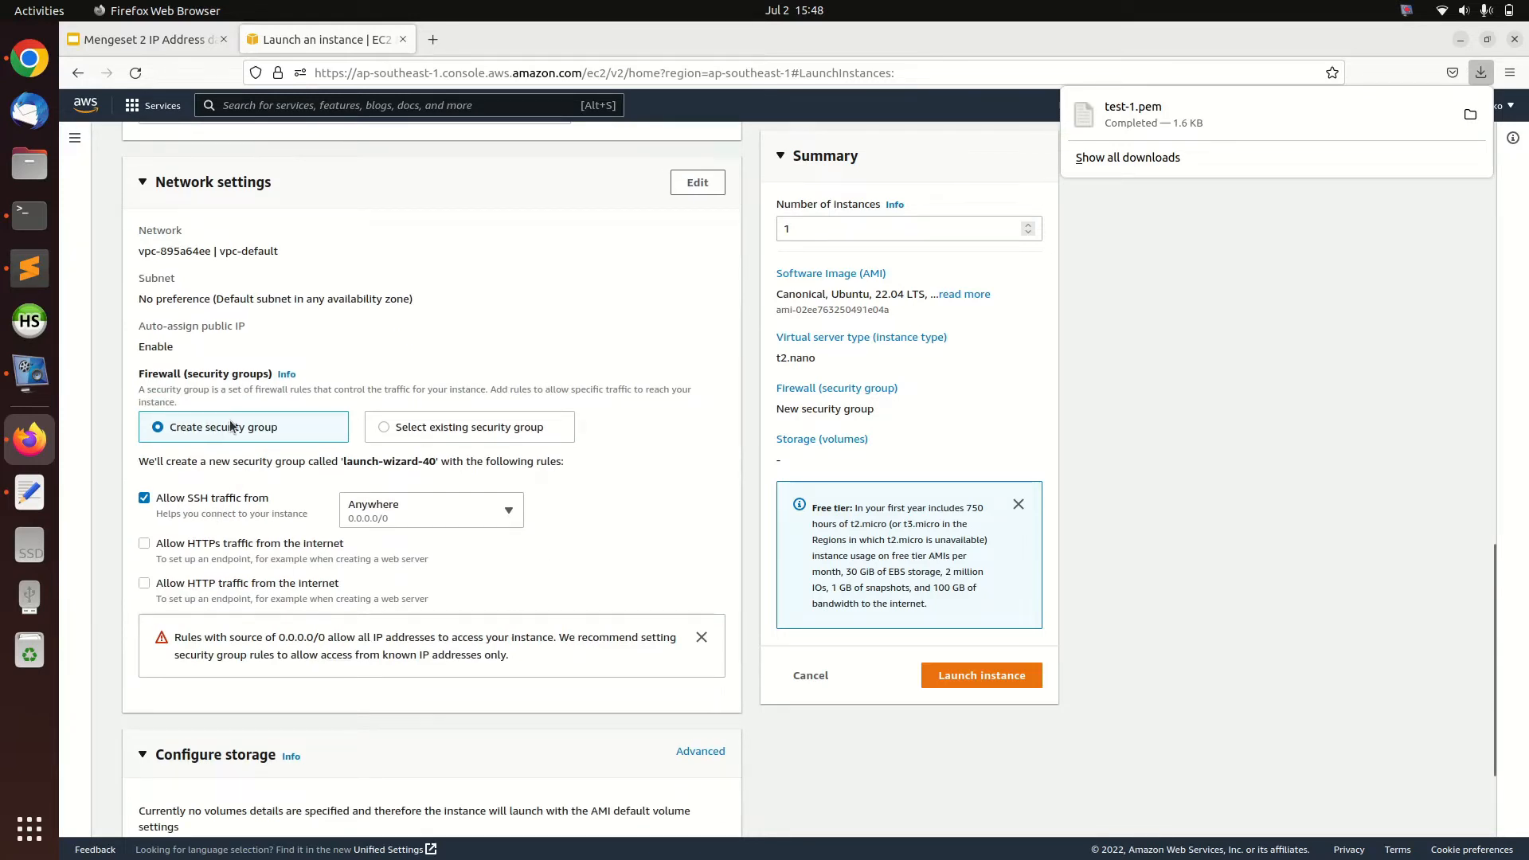
scroll(221, 580, down, 1)
scroll(249, 622, down, 1)
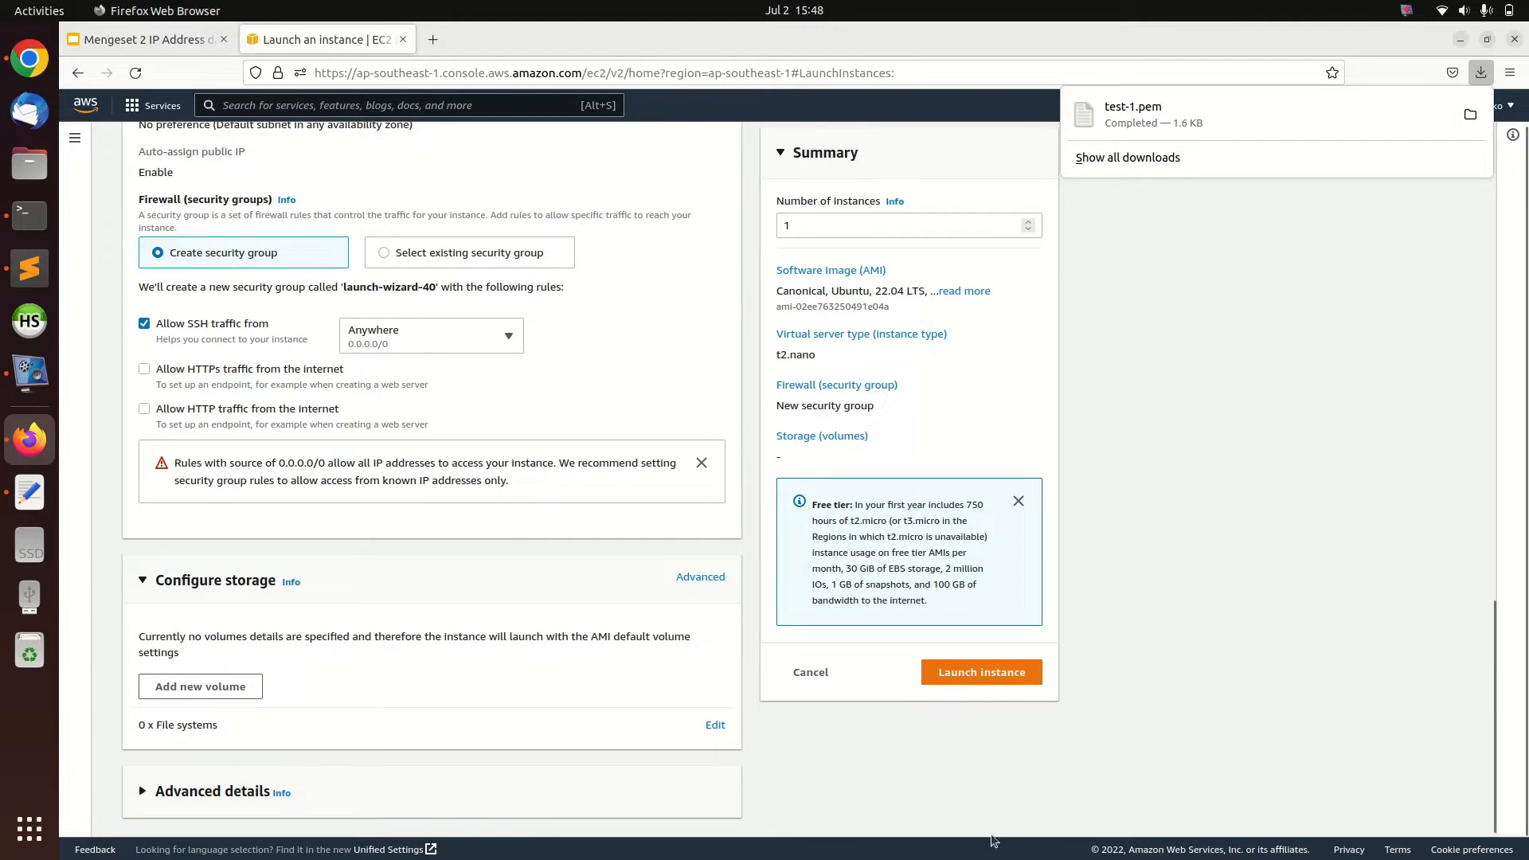
click(971, 678)
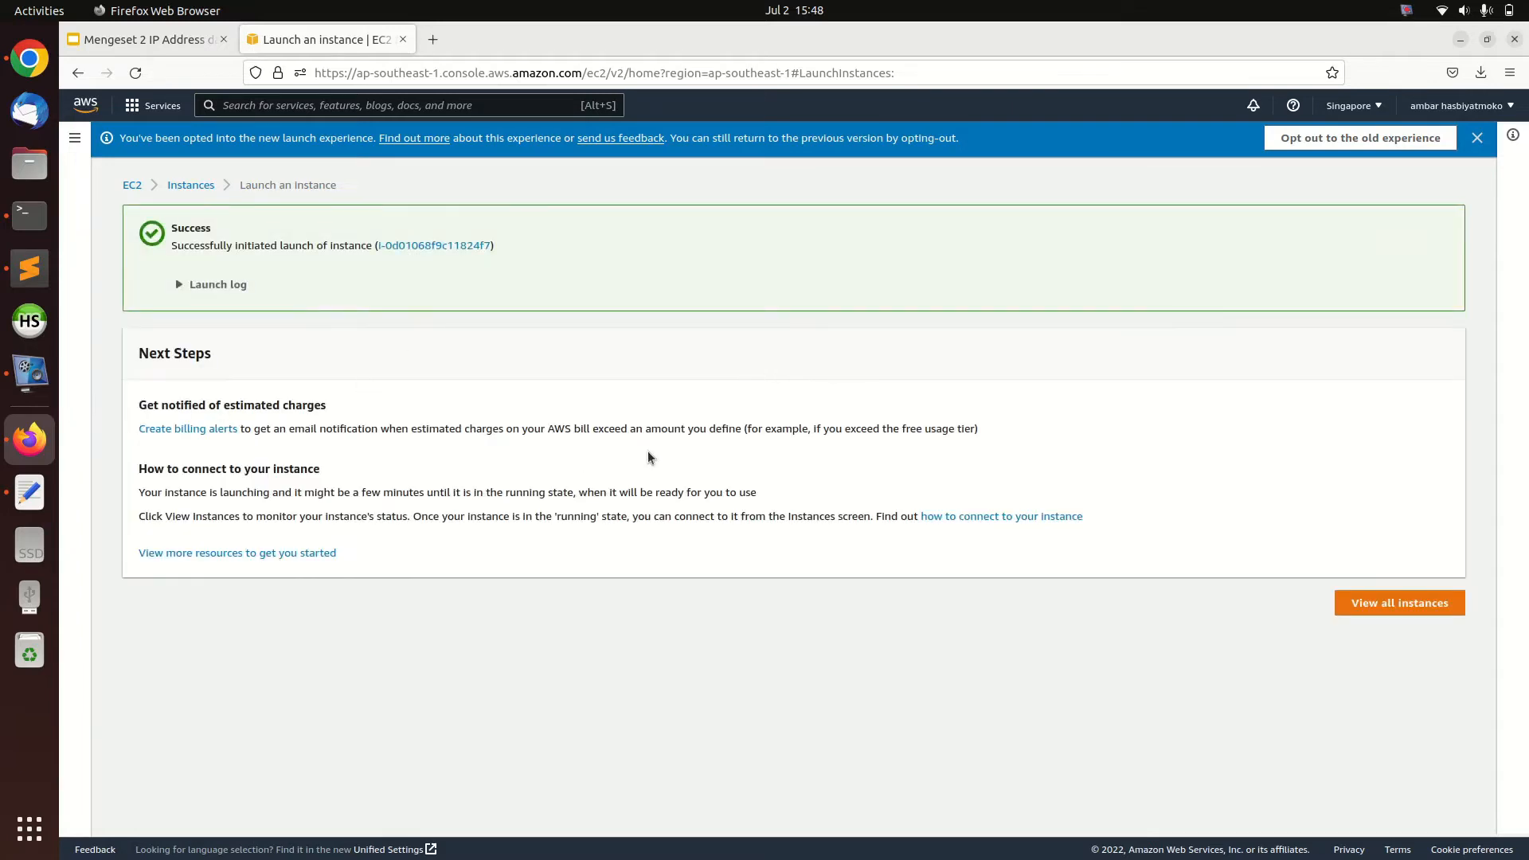
Open the newly launched instance from the success message and select the test instance to show its details
click(433, 246)
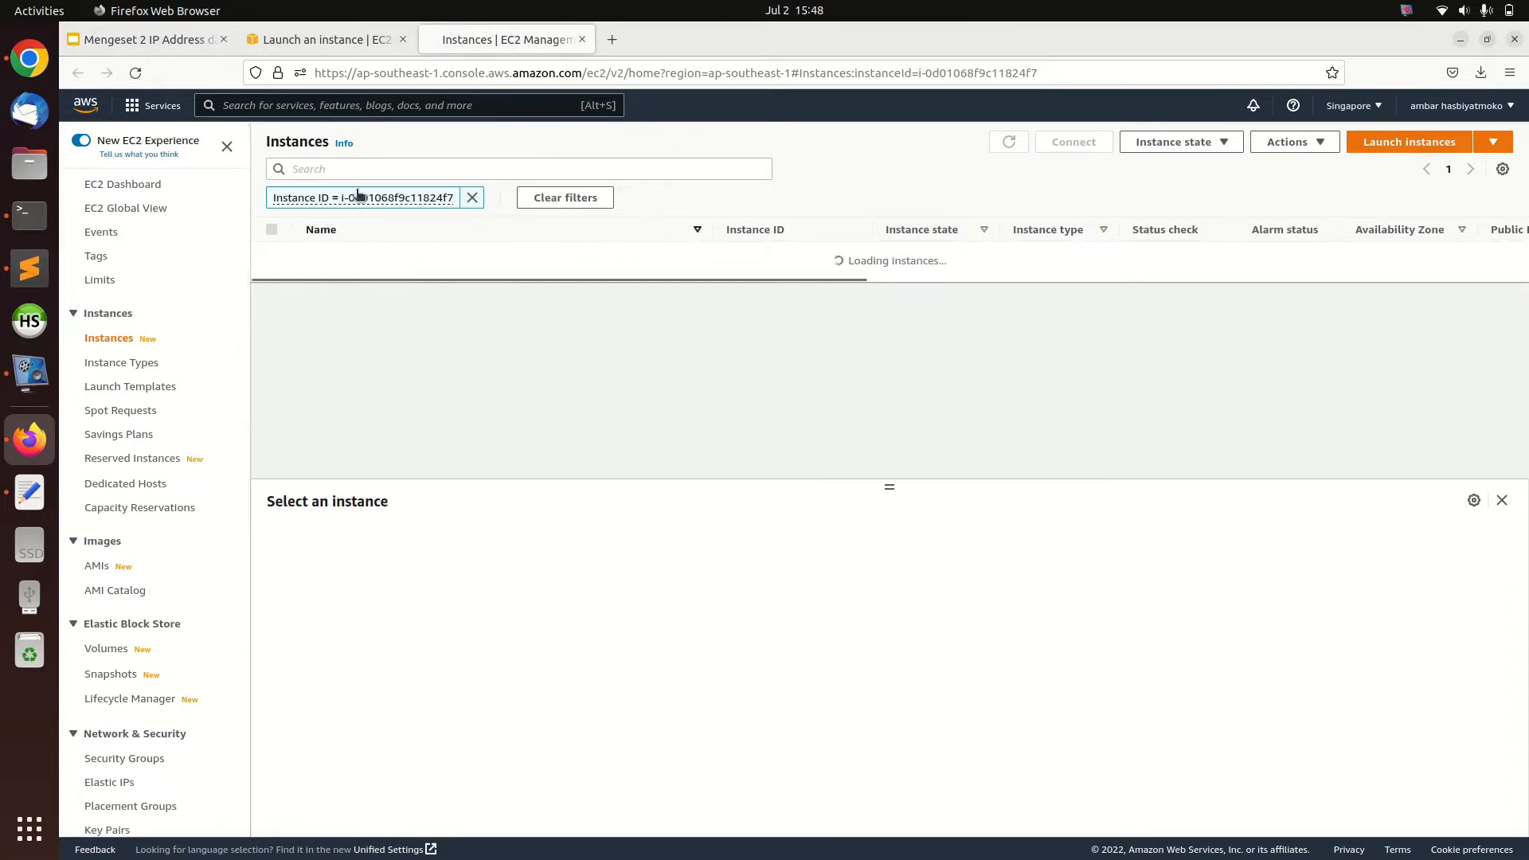
click(318, 40)
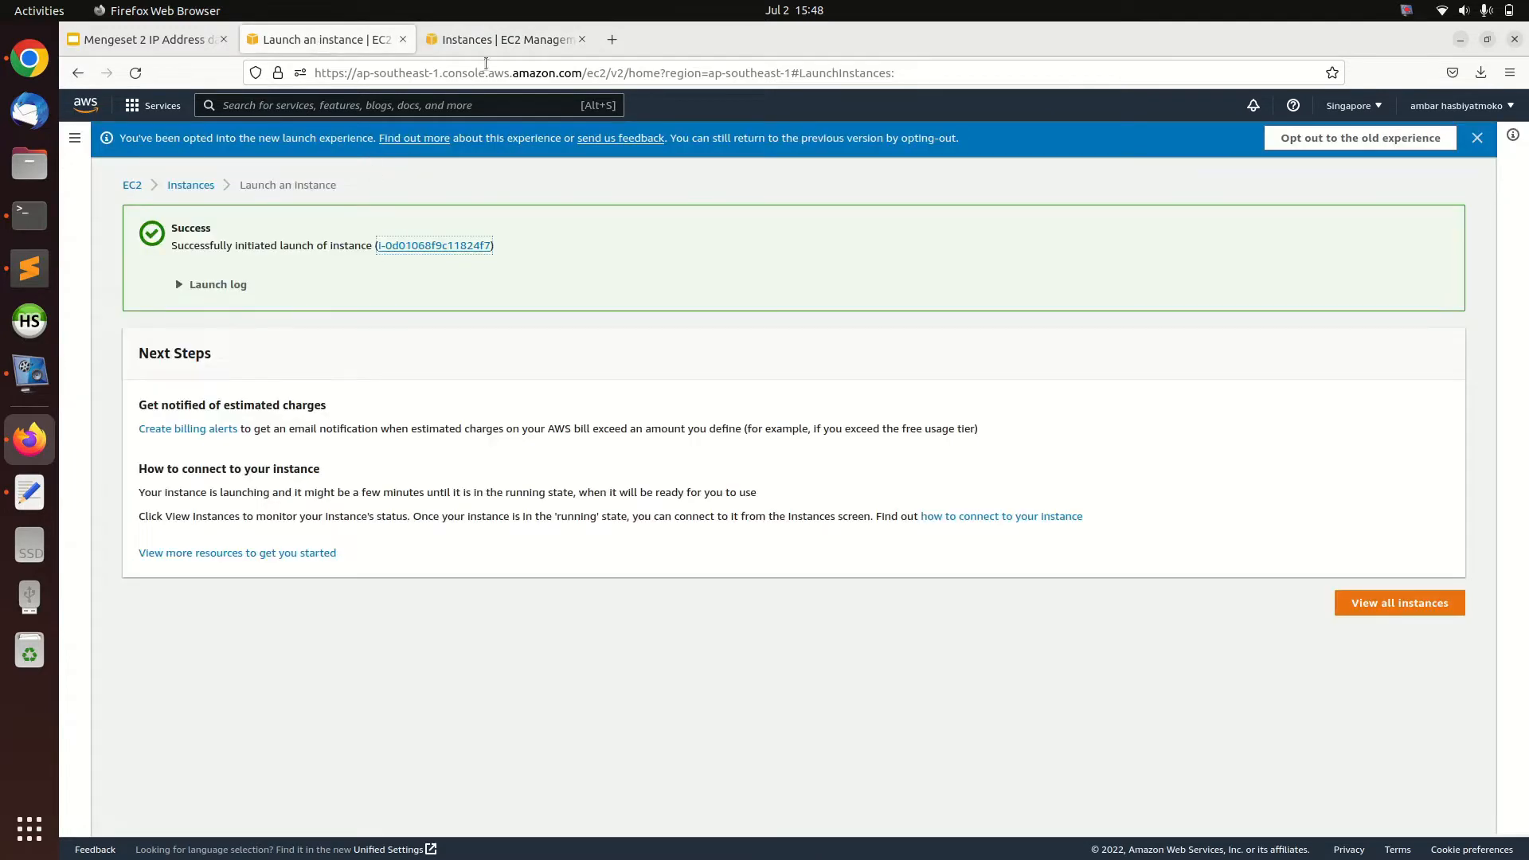
click(493, 39)
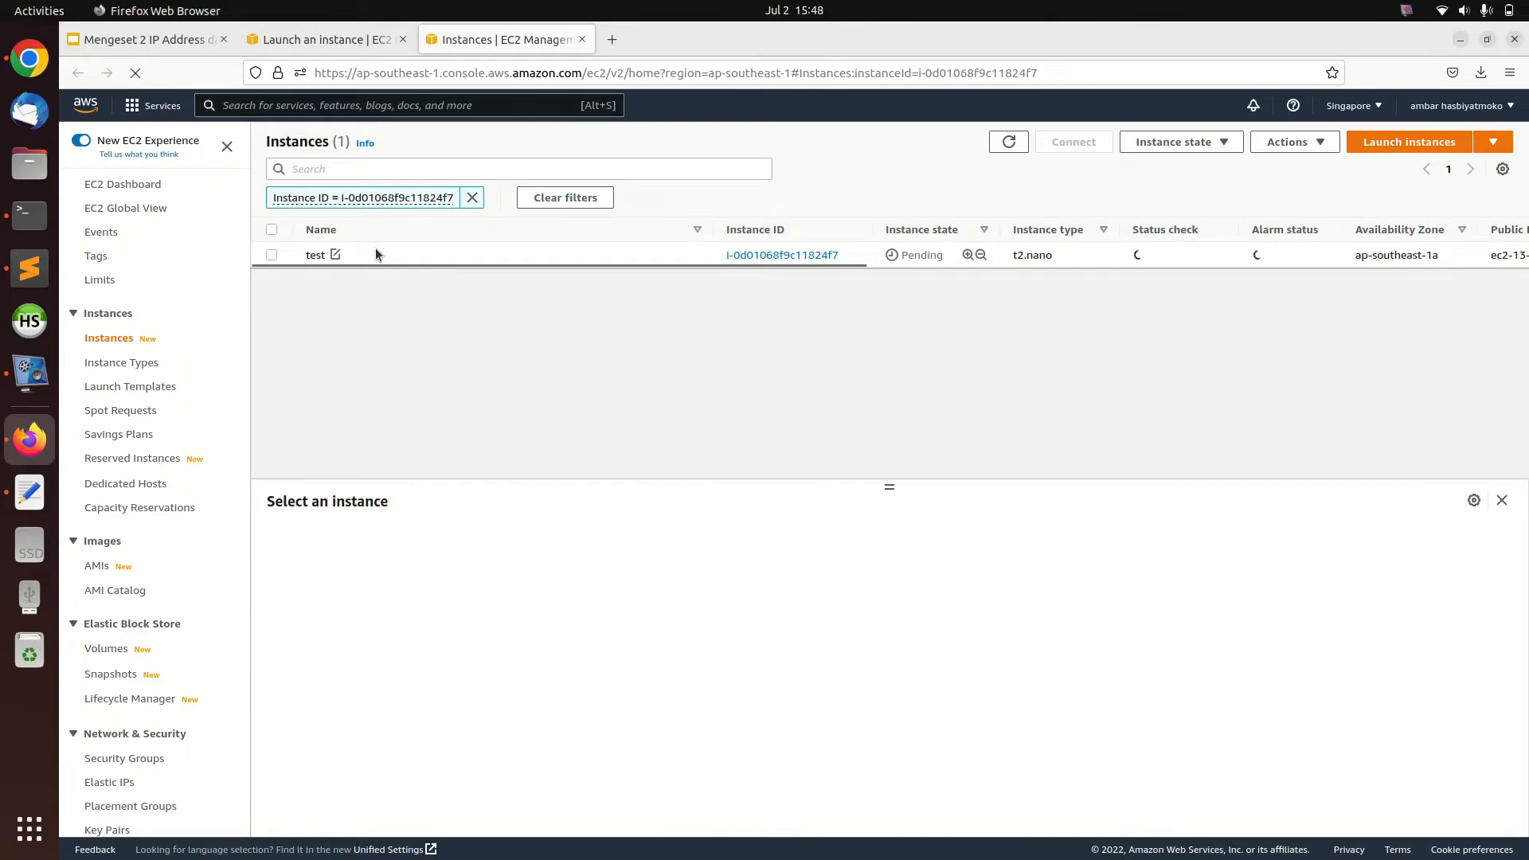
click(375, 254)
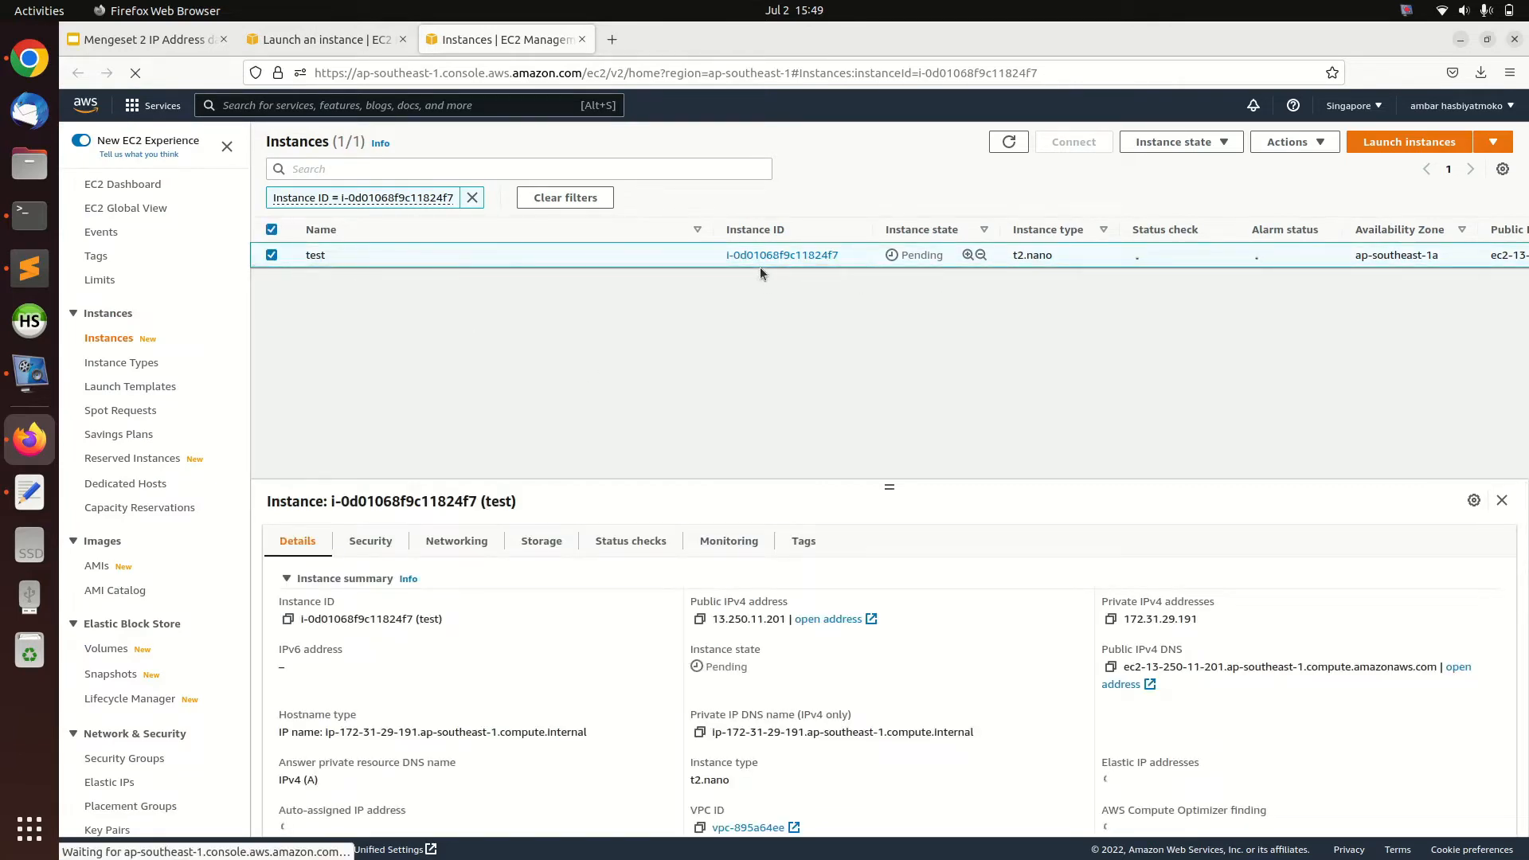
drag(719, 261, 645, 294)
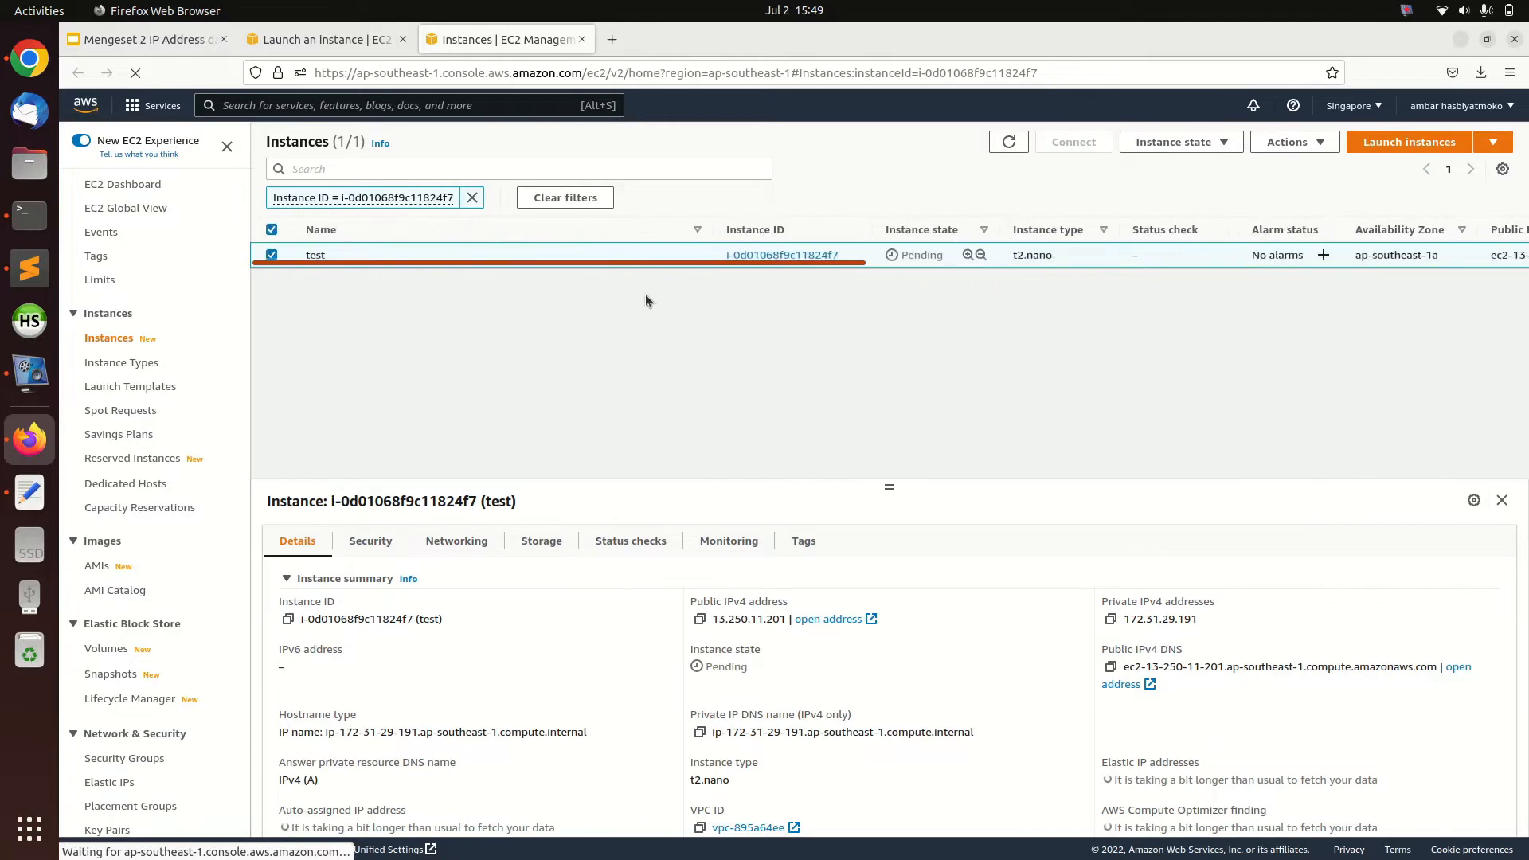
Check the list of steps on the presentation slide and return to the instances list
click(155, 44)
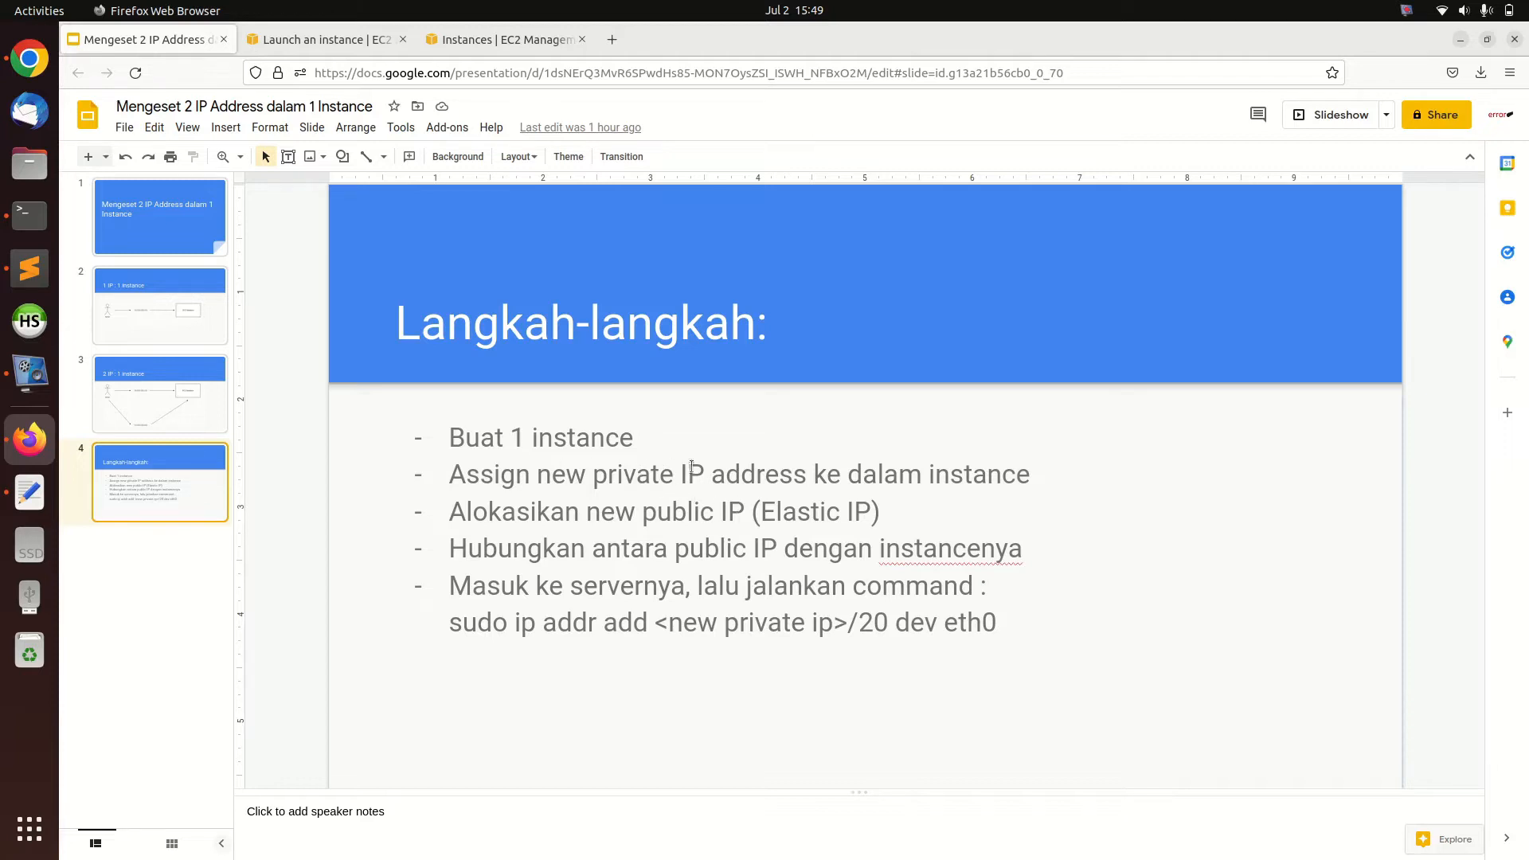
click(493, 50)
right_click(576, 241)
key(Escape)
Open IP address management for the test instance and add a new auto-assigned private IP address entry on eth0
right_click(462, 255)
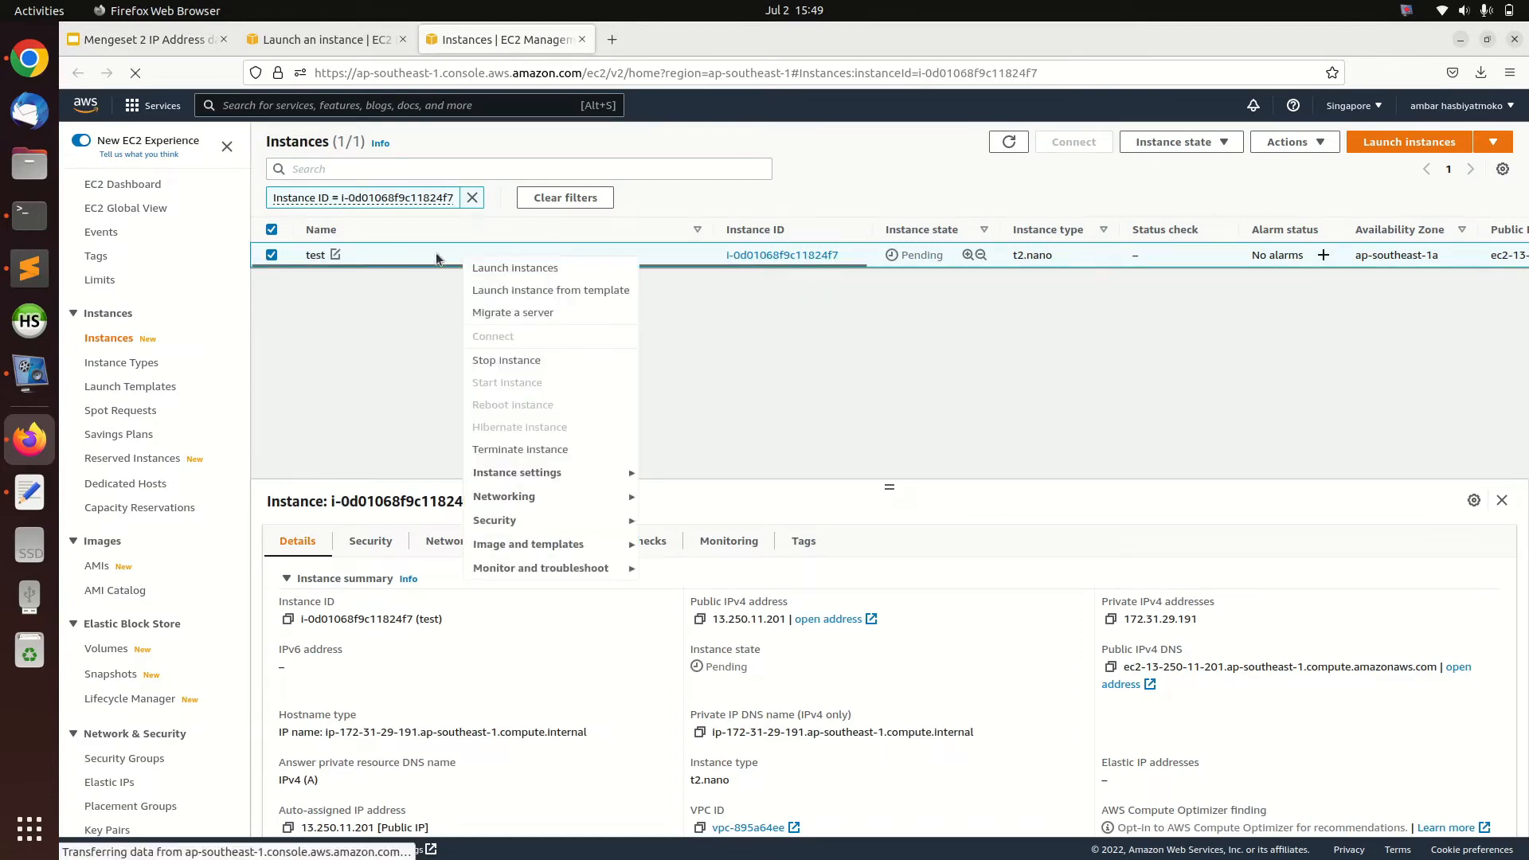
click(514, 496)
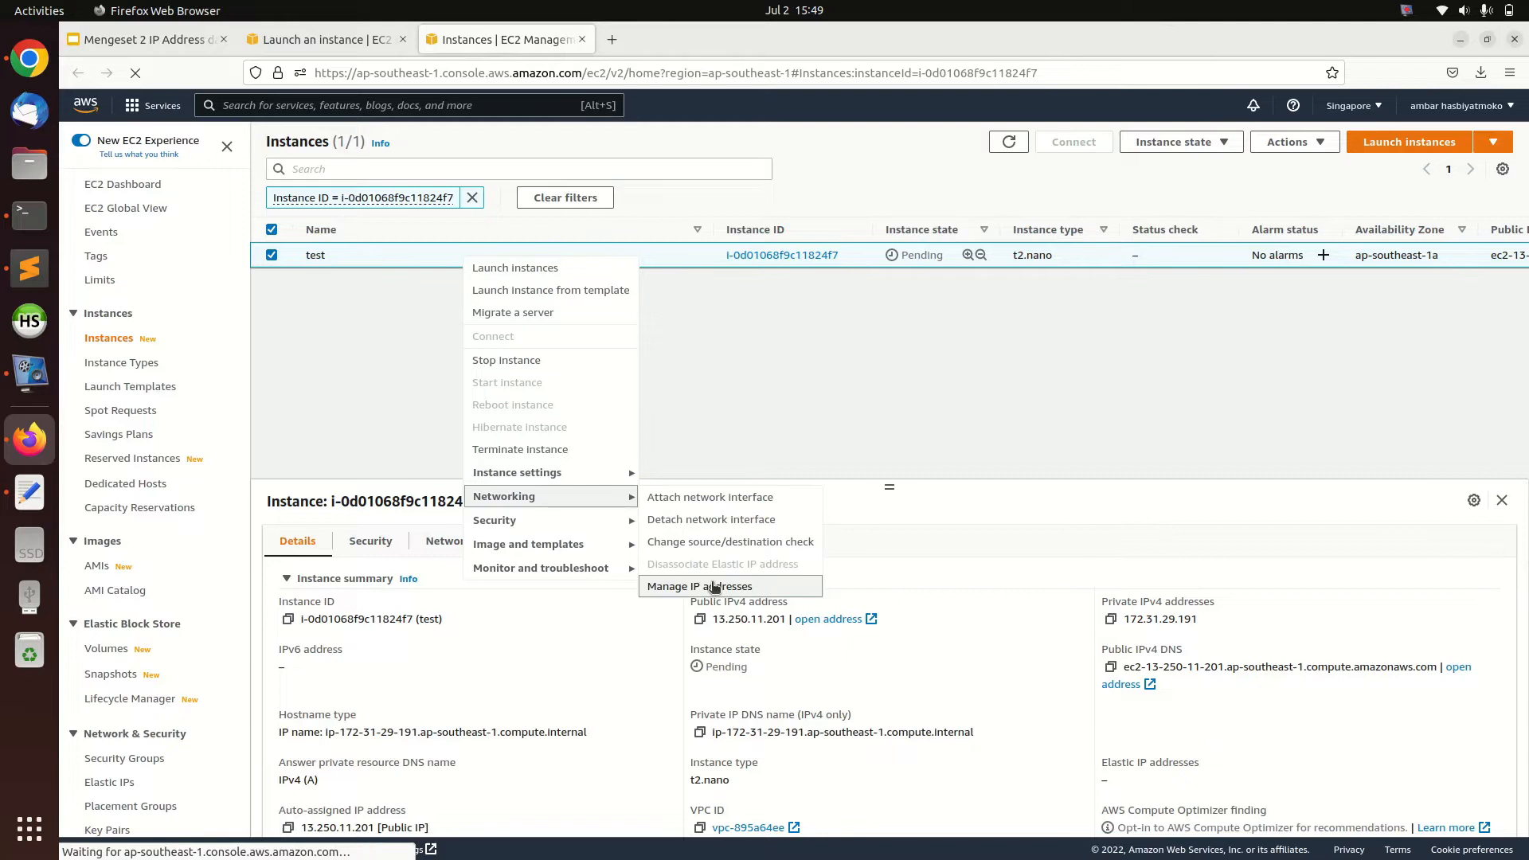
click(750, 588)
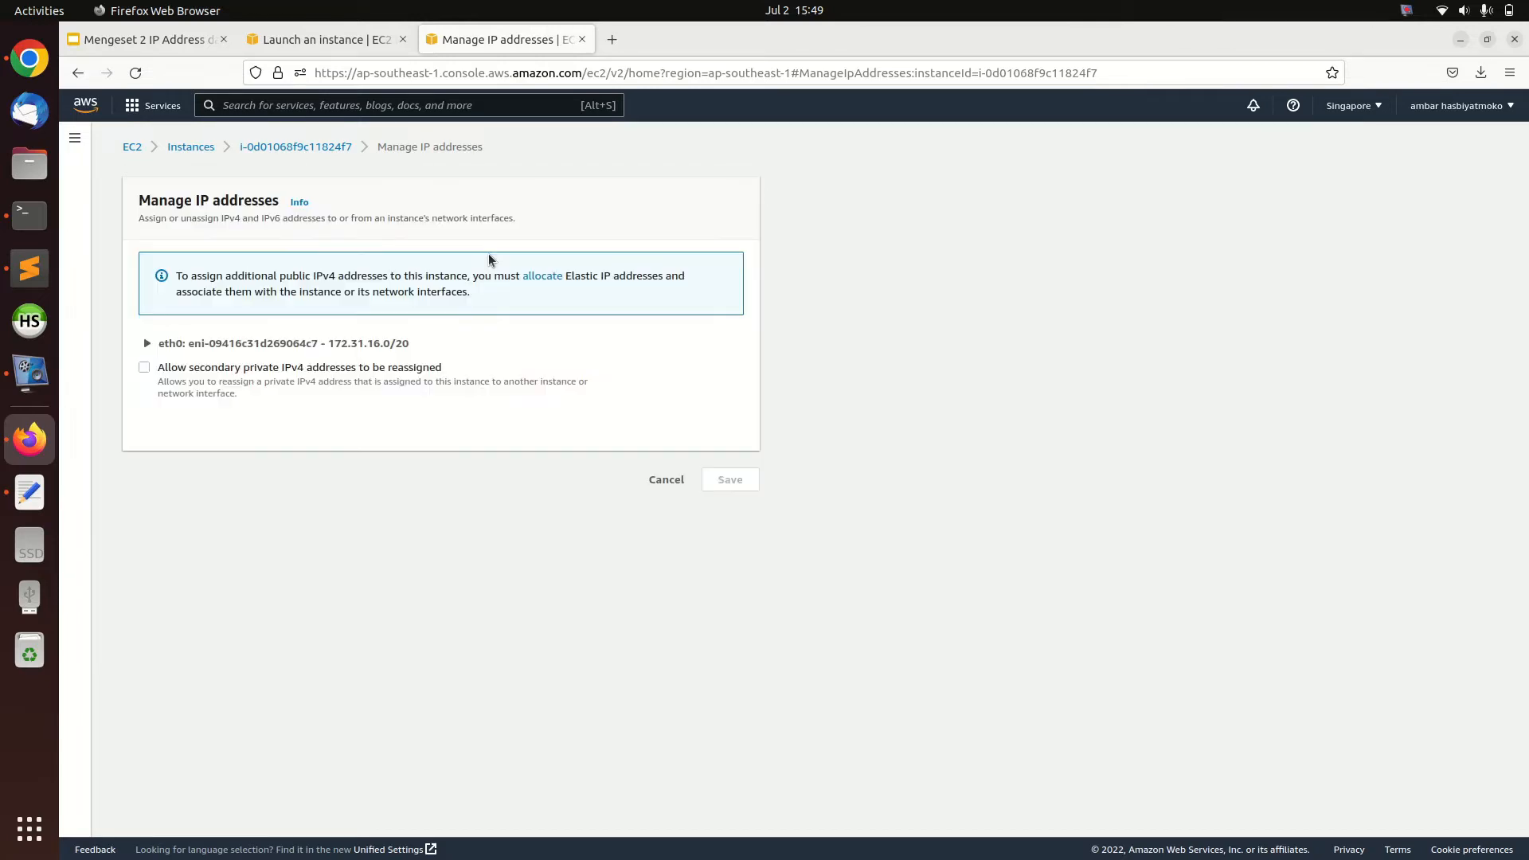
click(146, 343)
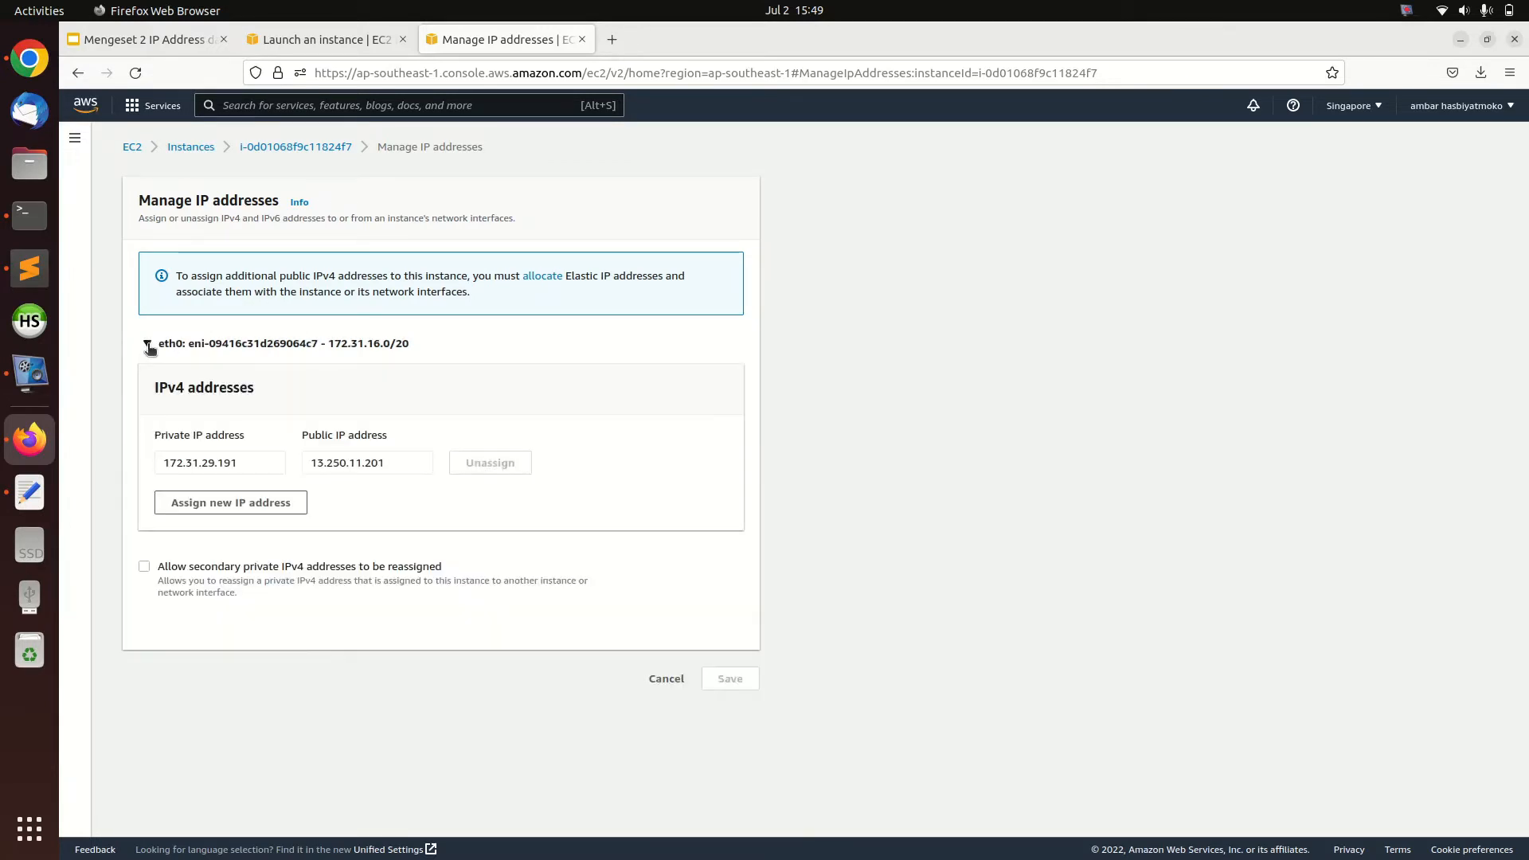
click(202, 507)
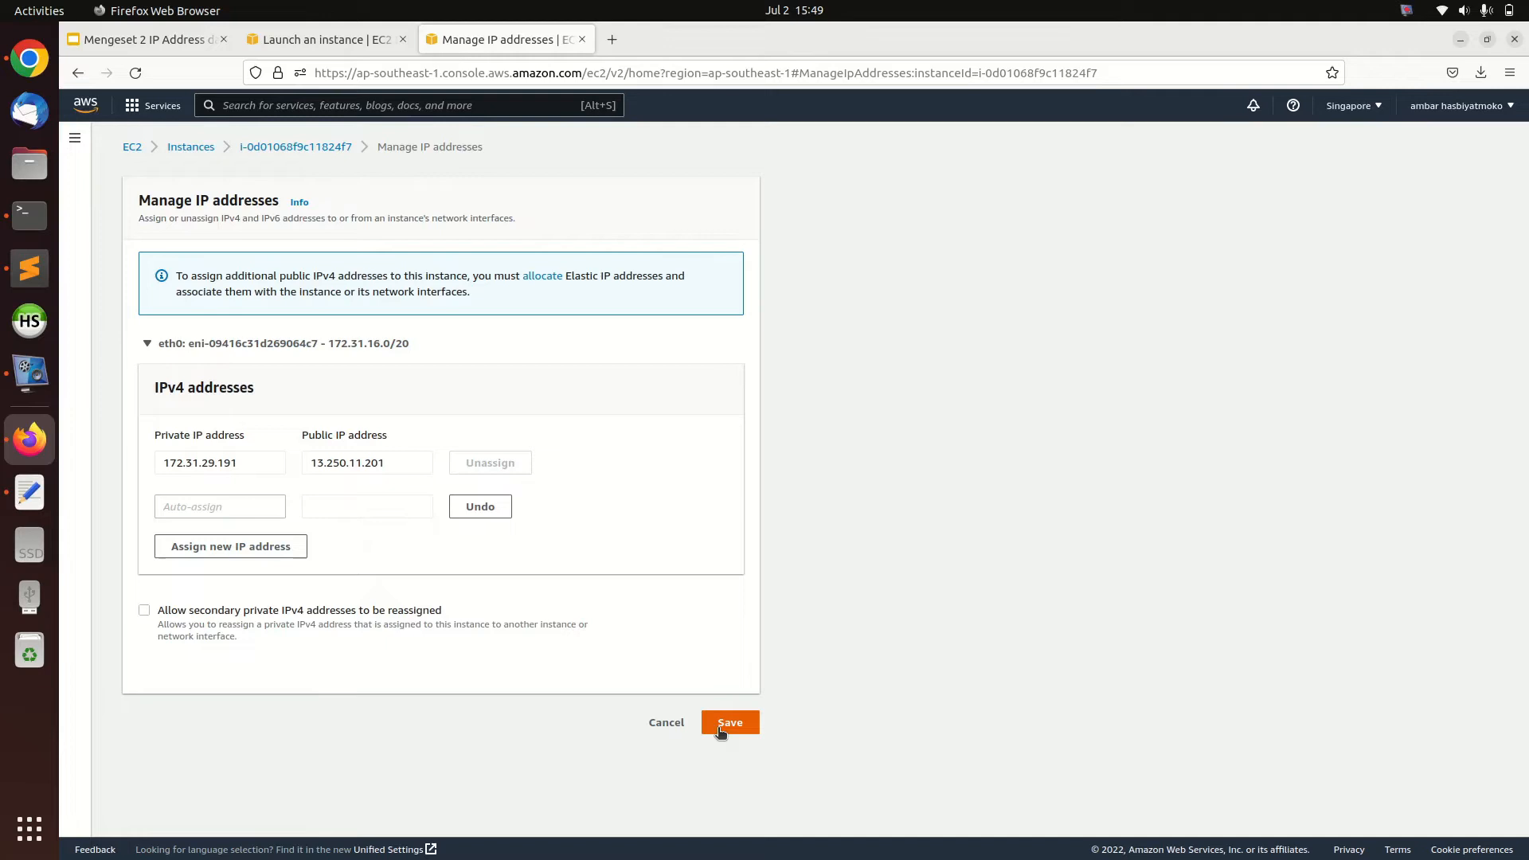
Copy the private IP address 172.31.29.191 into a new Text Editor document and add a new line below it
drag(237, 462, 133, 461)
key(ctrl+c)
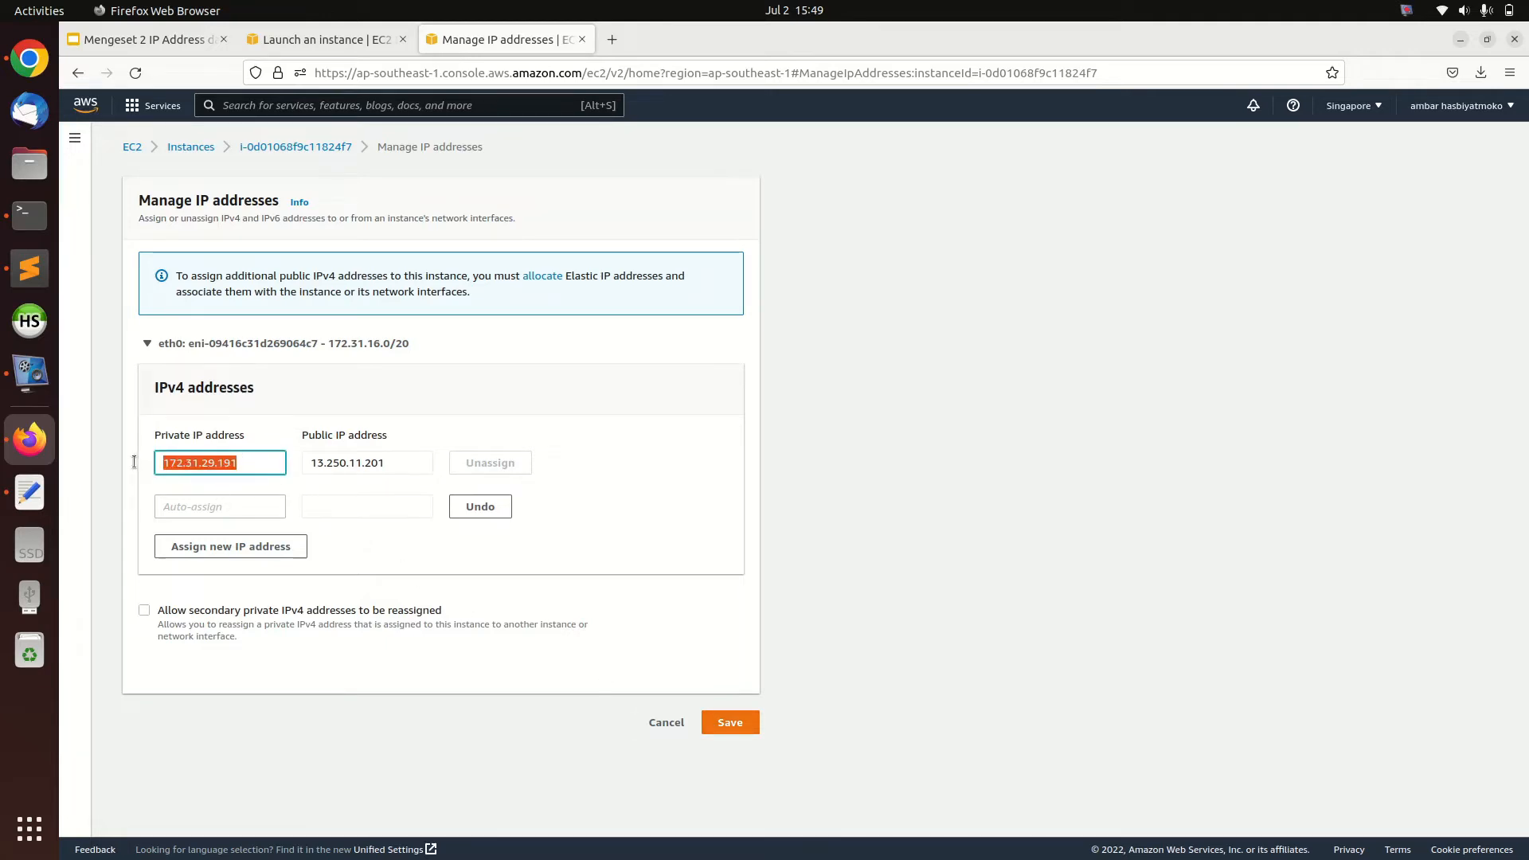
right_click(30, 492)
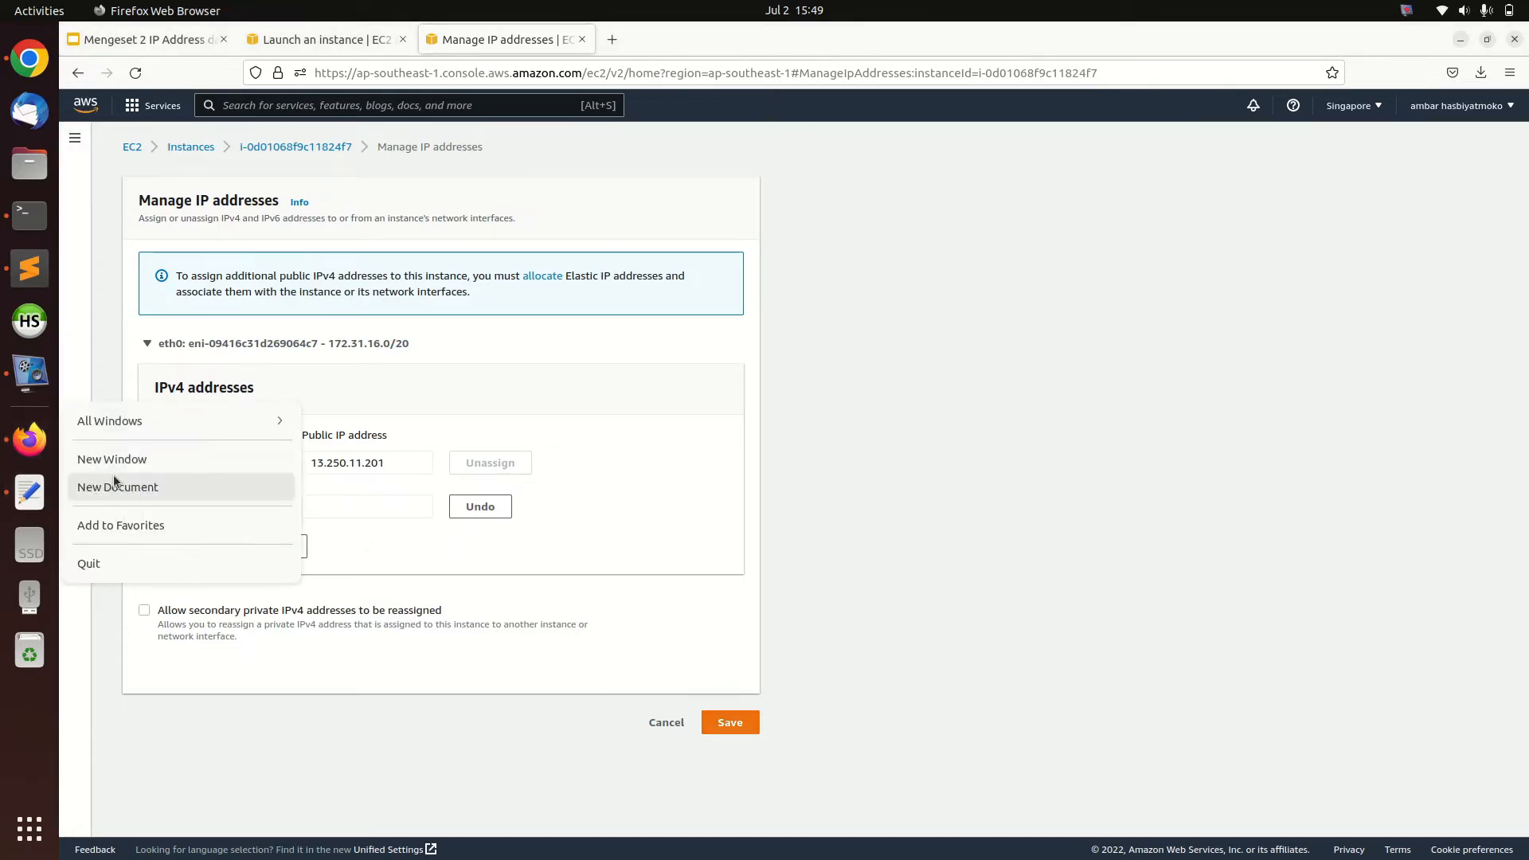
click(149, 465)
key(ctrl+v)
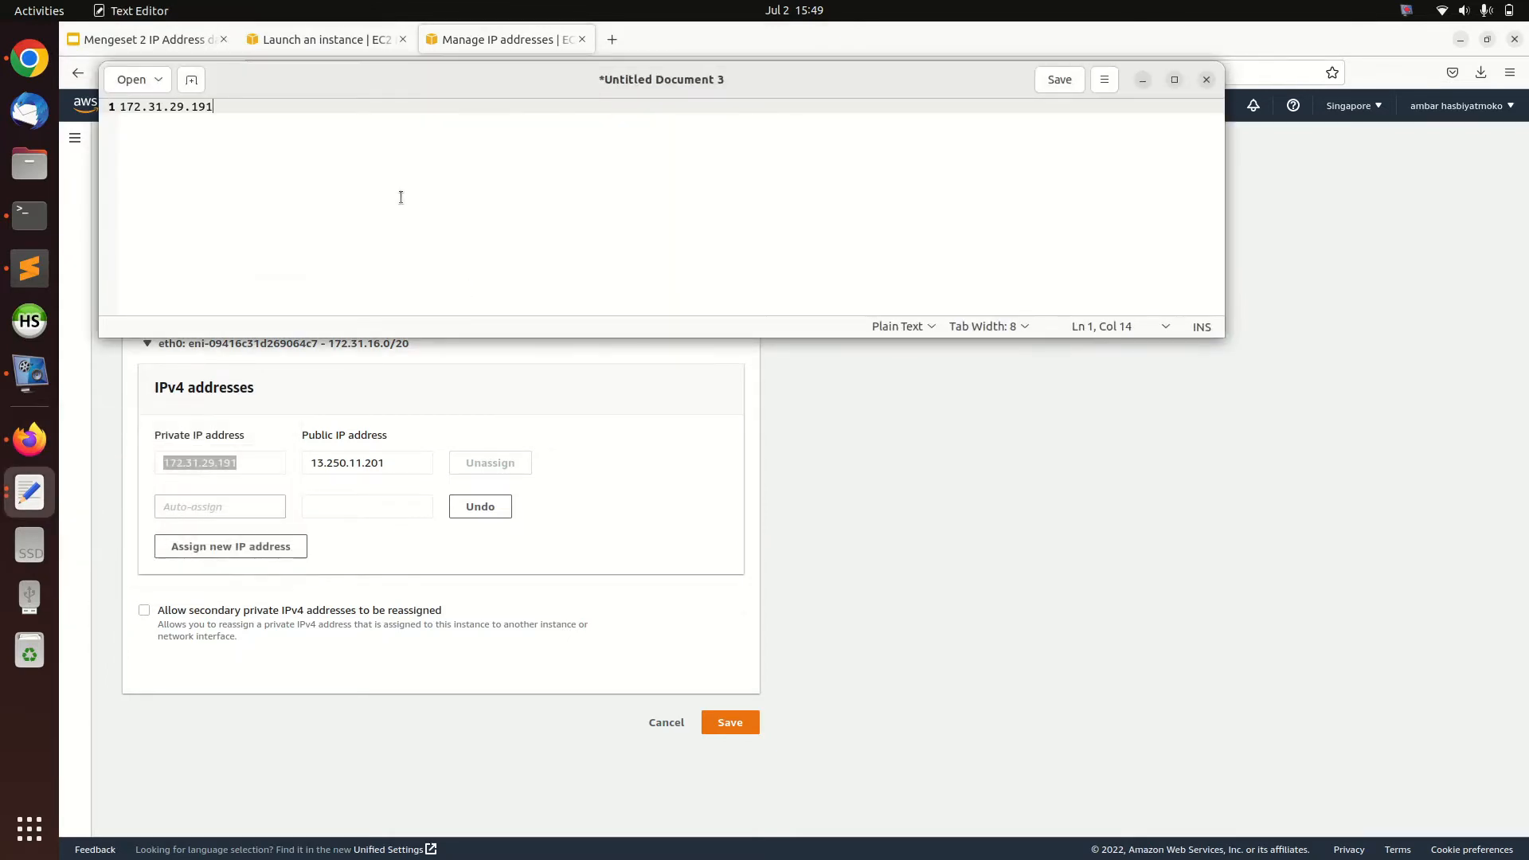
key(Return)
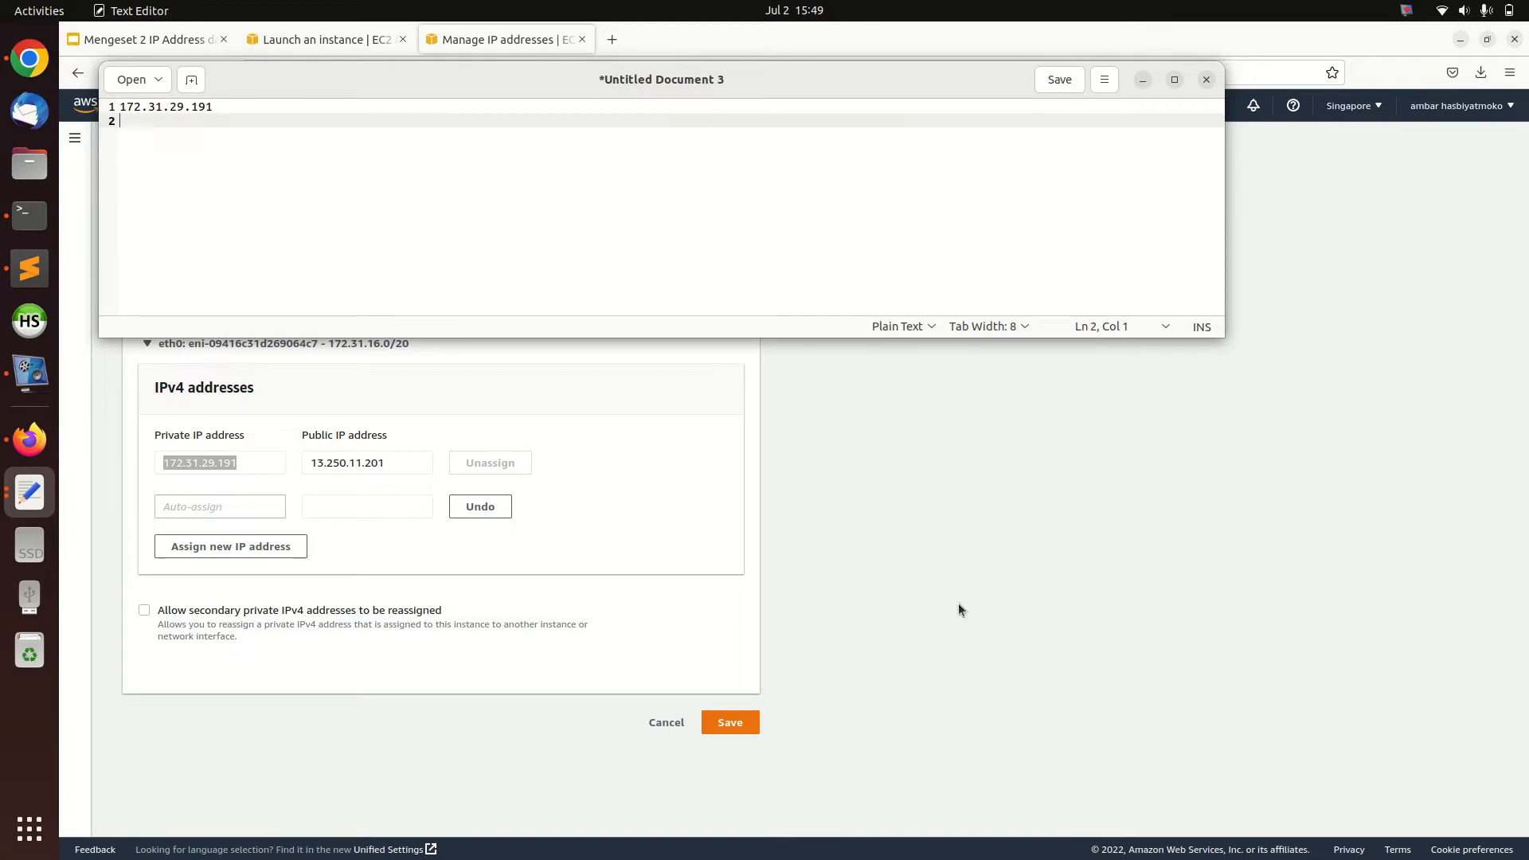
Copy the public IP address 13.250.11.201 into the text document on the private address's line, and return to the browser
click(1067, 649)
click(351, 462)
key(ctrl+a)
key(ctrl+c)
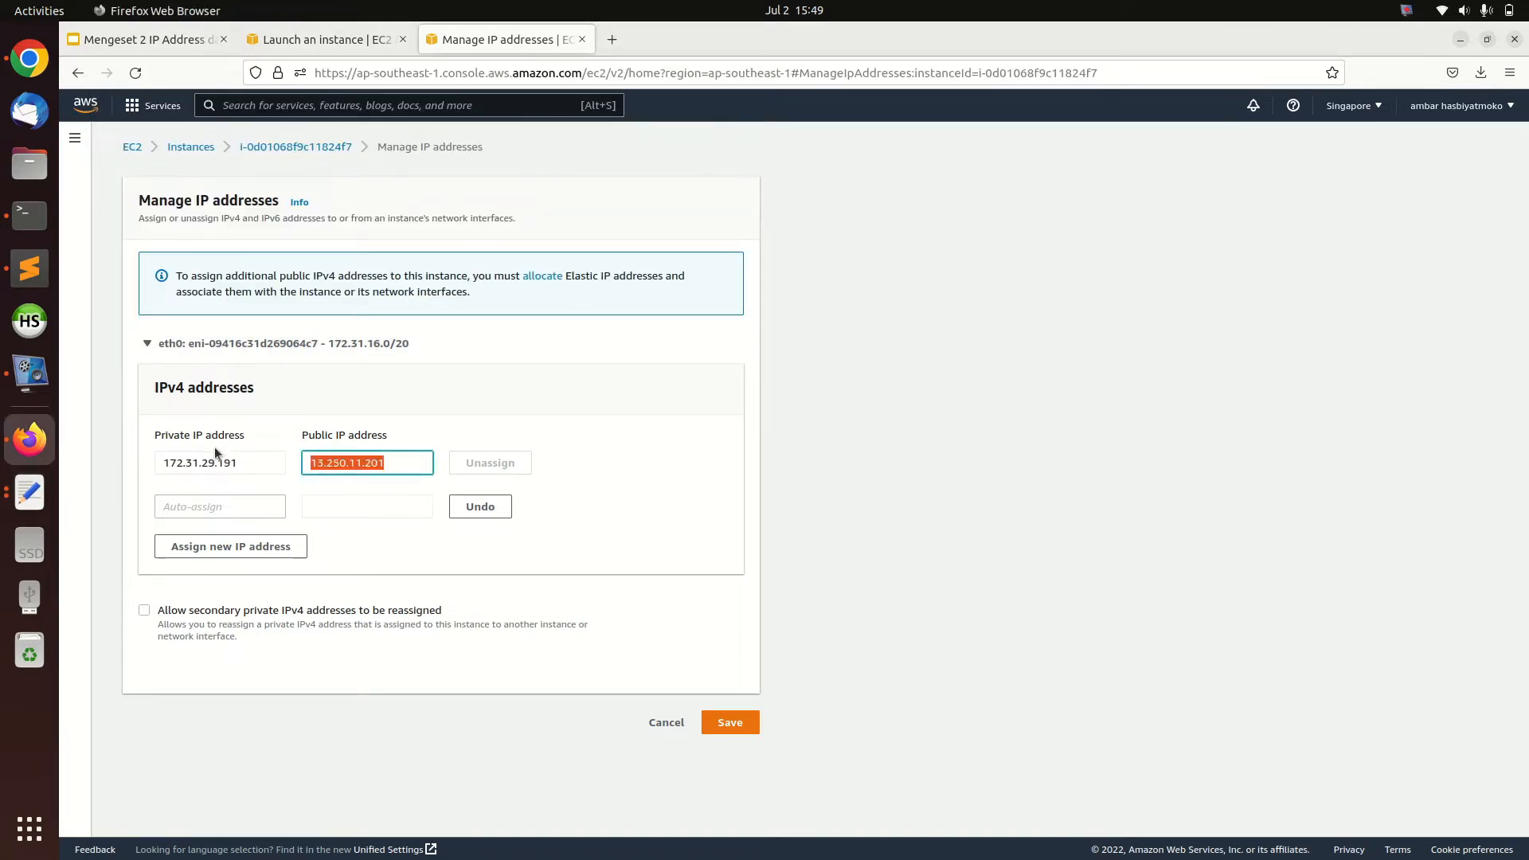
click(30, 492)
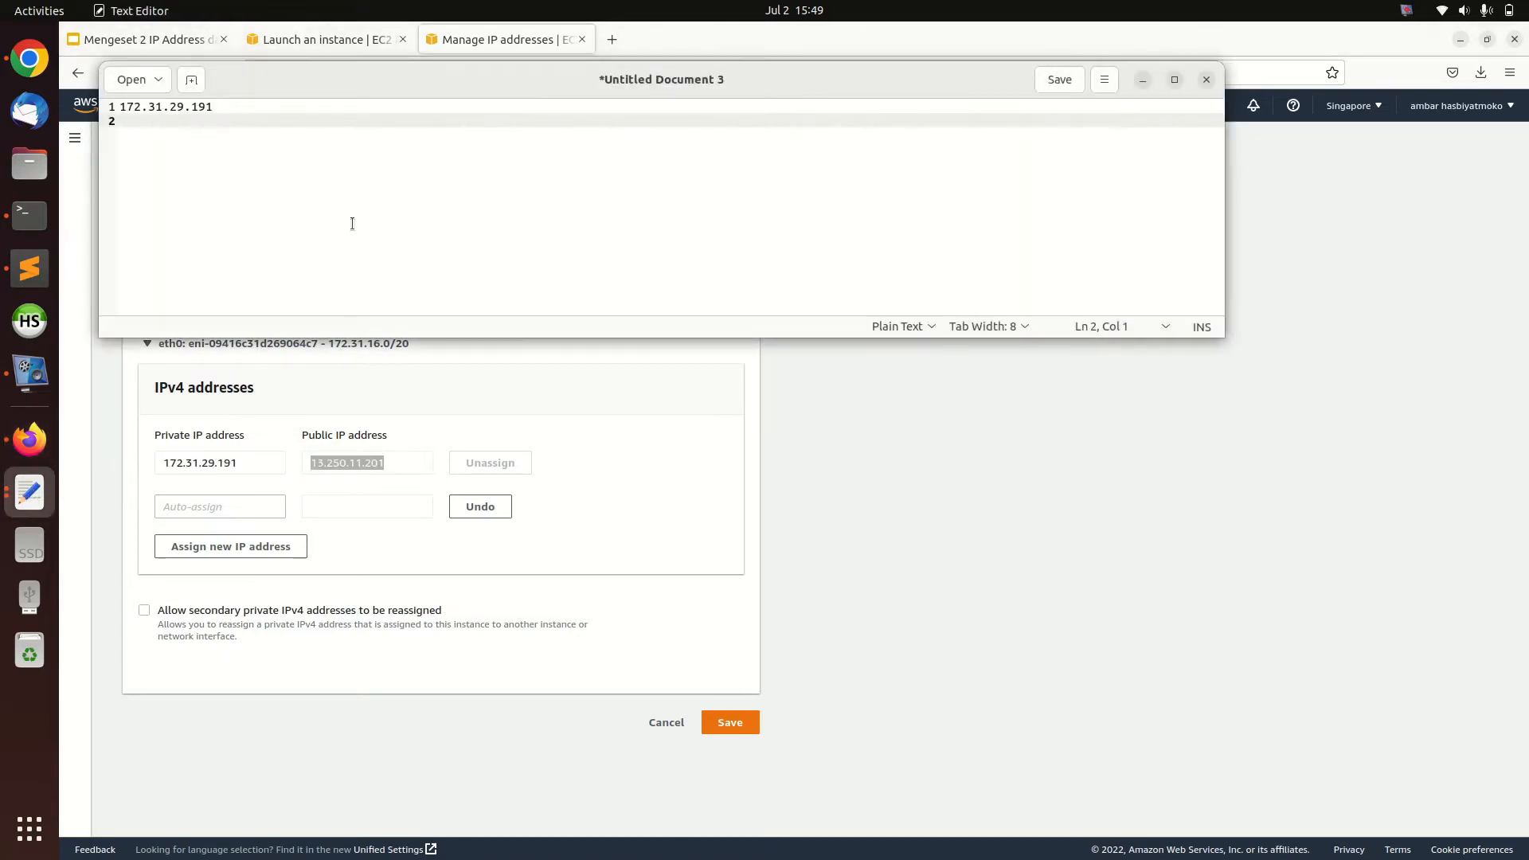
click(401, 109)
key(ctrl+v)
click(917, 473)
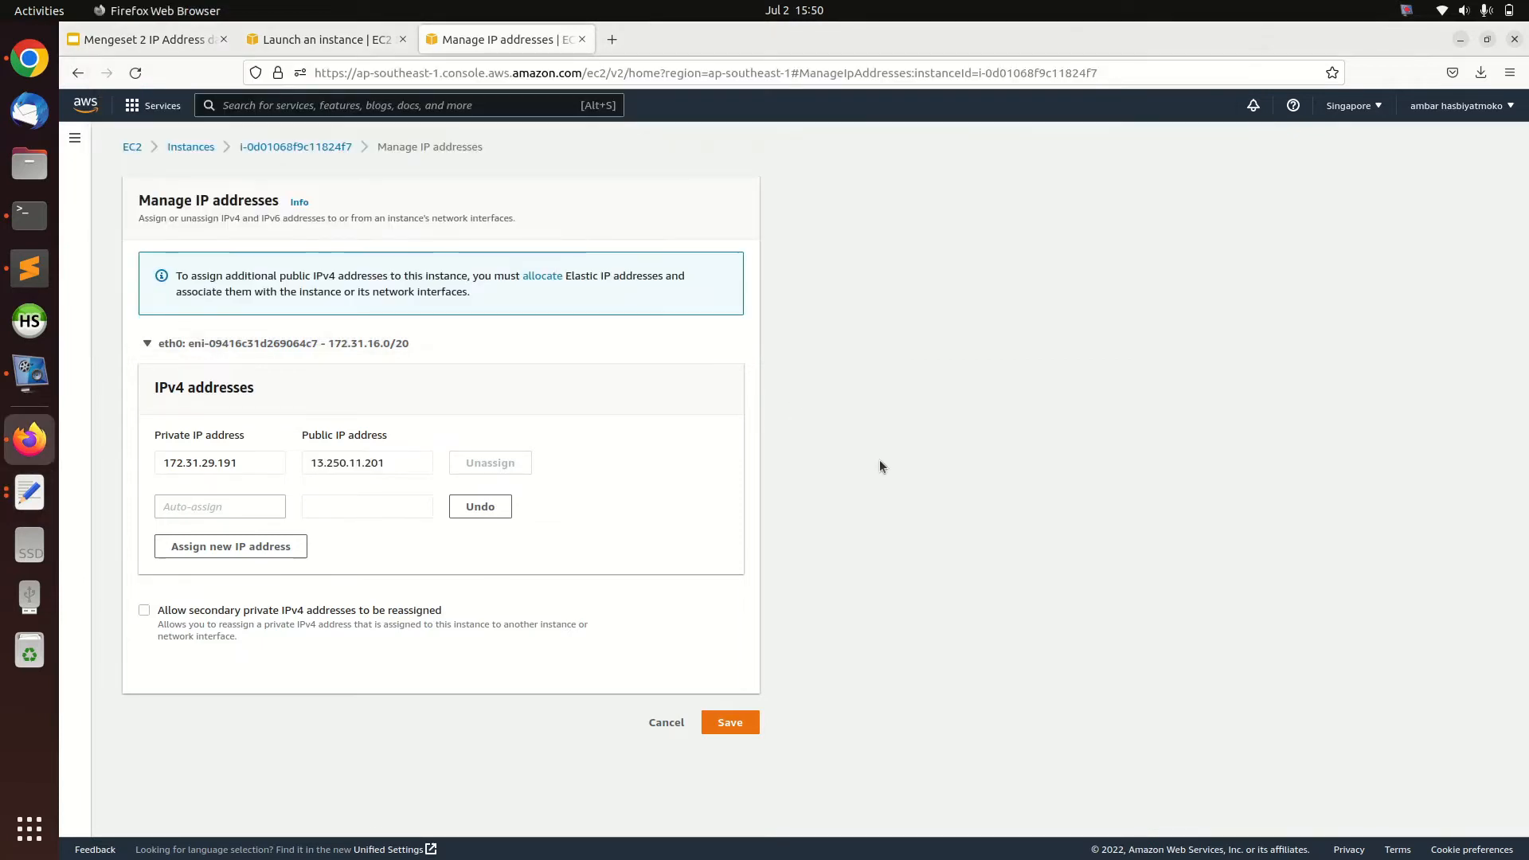
Save the new auto-assigned private IP address on eth0 and confirm the change
click(730, 730)
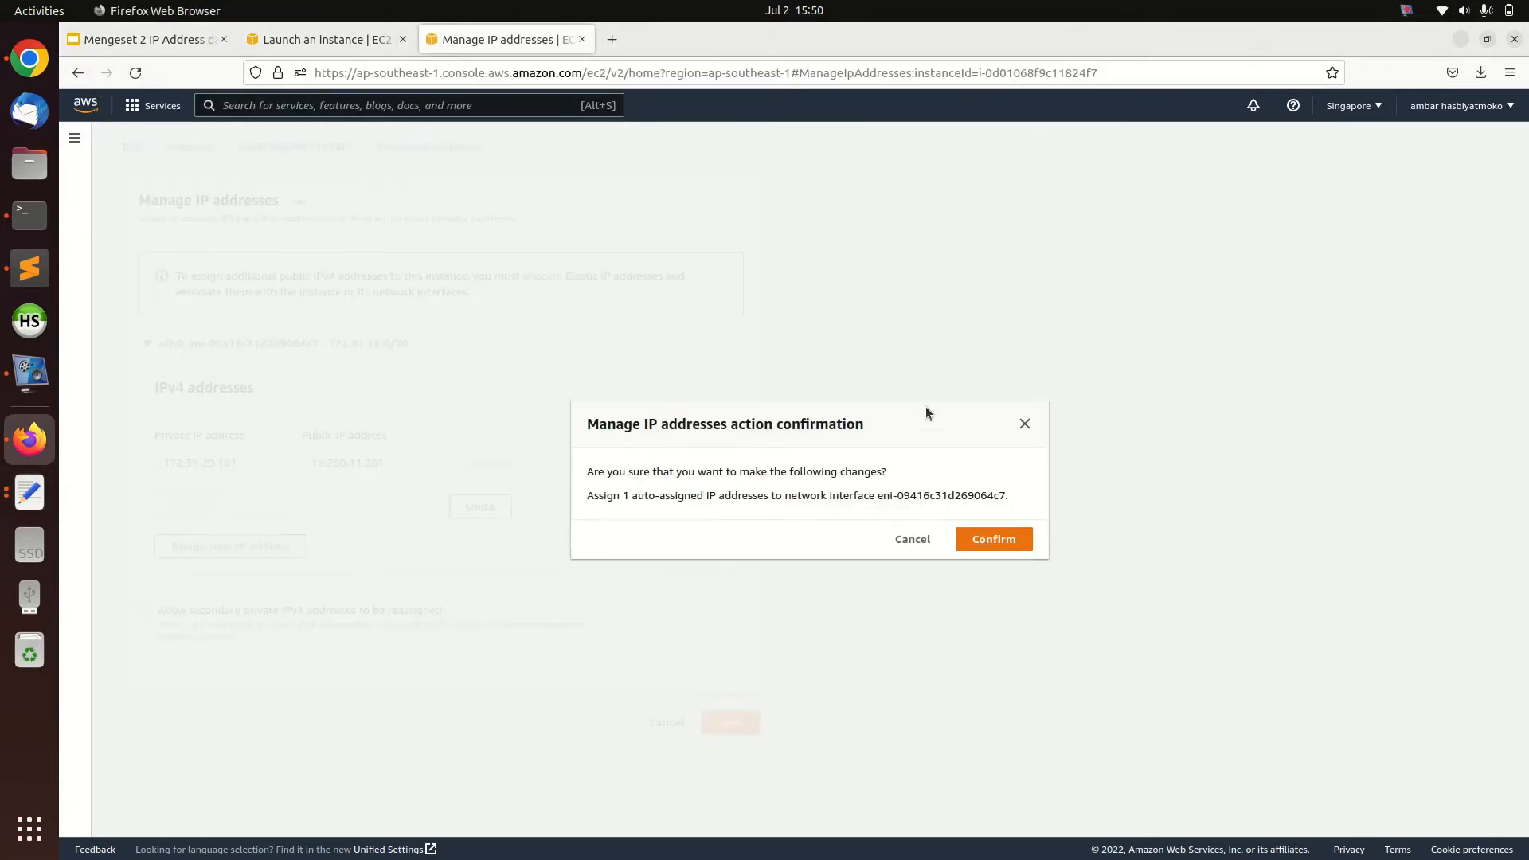
drag(606, 492, 630, 496)
click(761, 505)
click(993, 542)
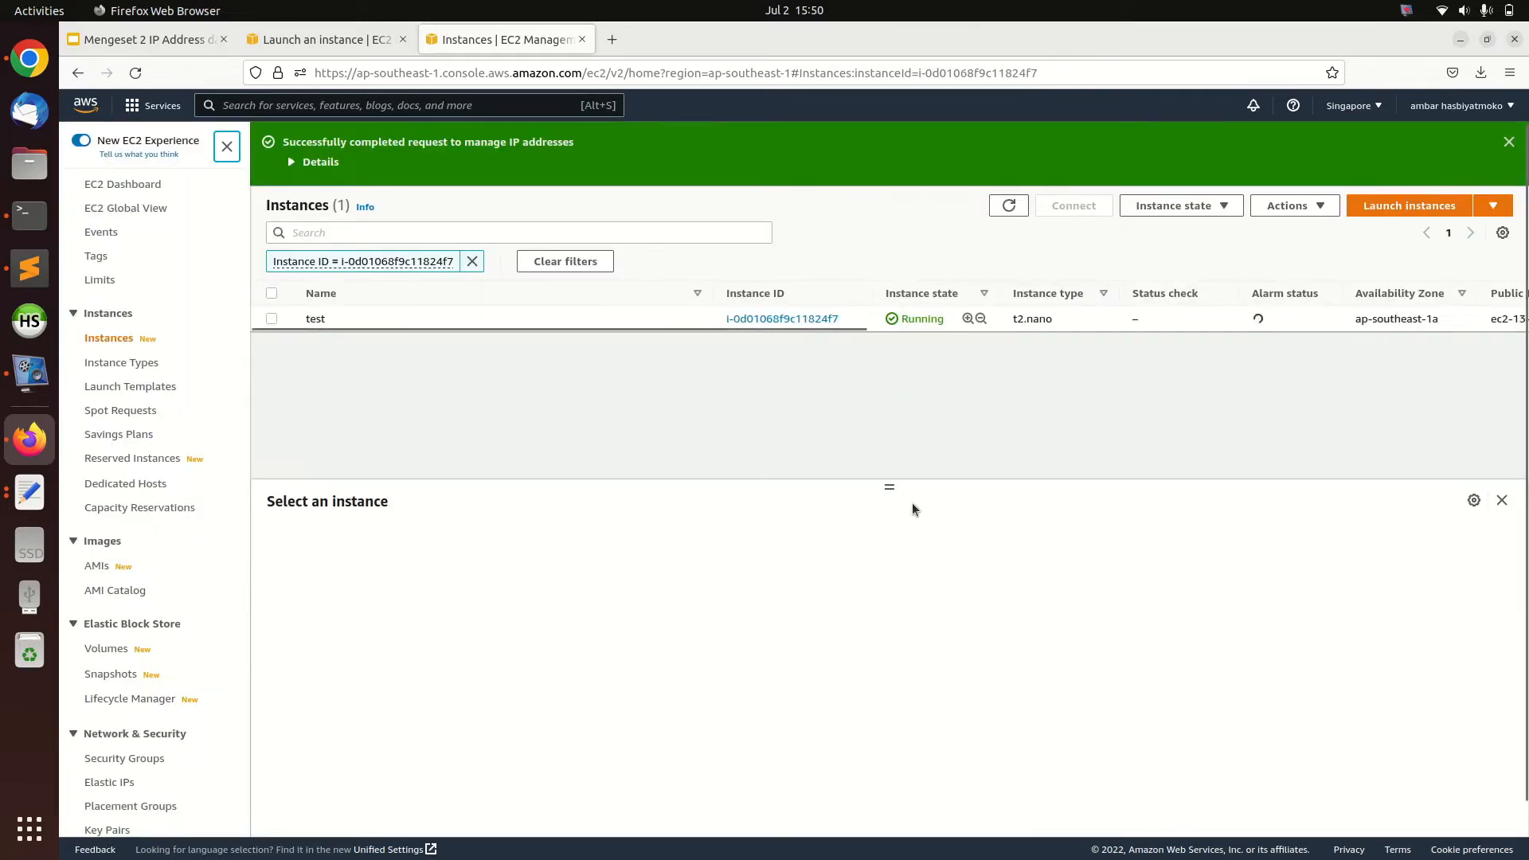
Open the test instance's network interface from its networking details and show the interface's IP addresses section
drag(907, 488, 907, 360)
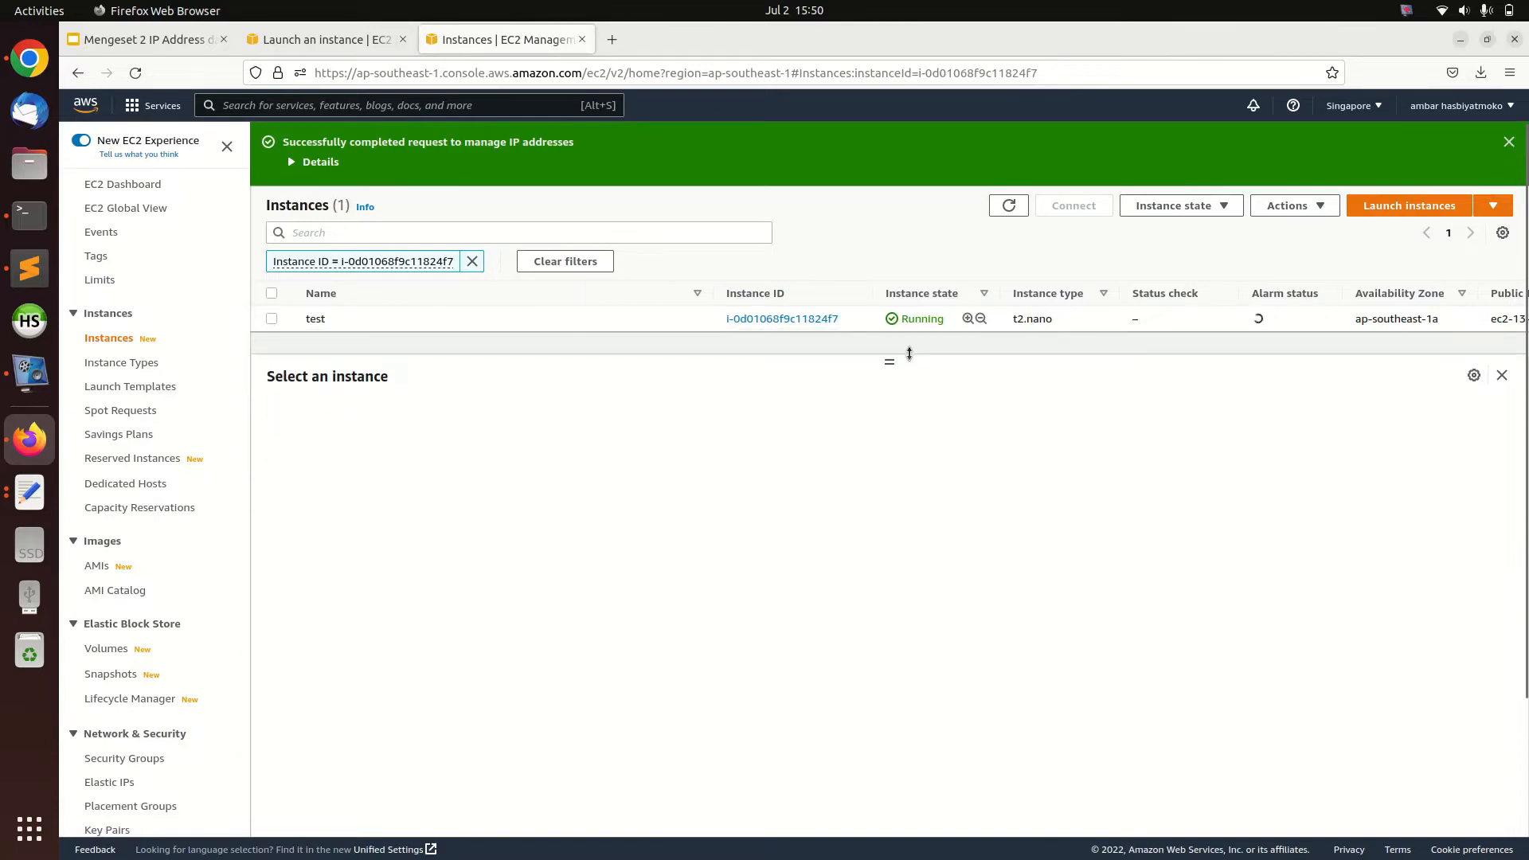
click(506, 312)
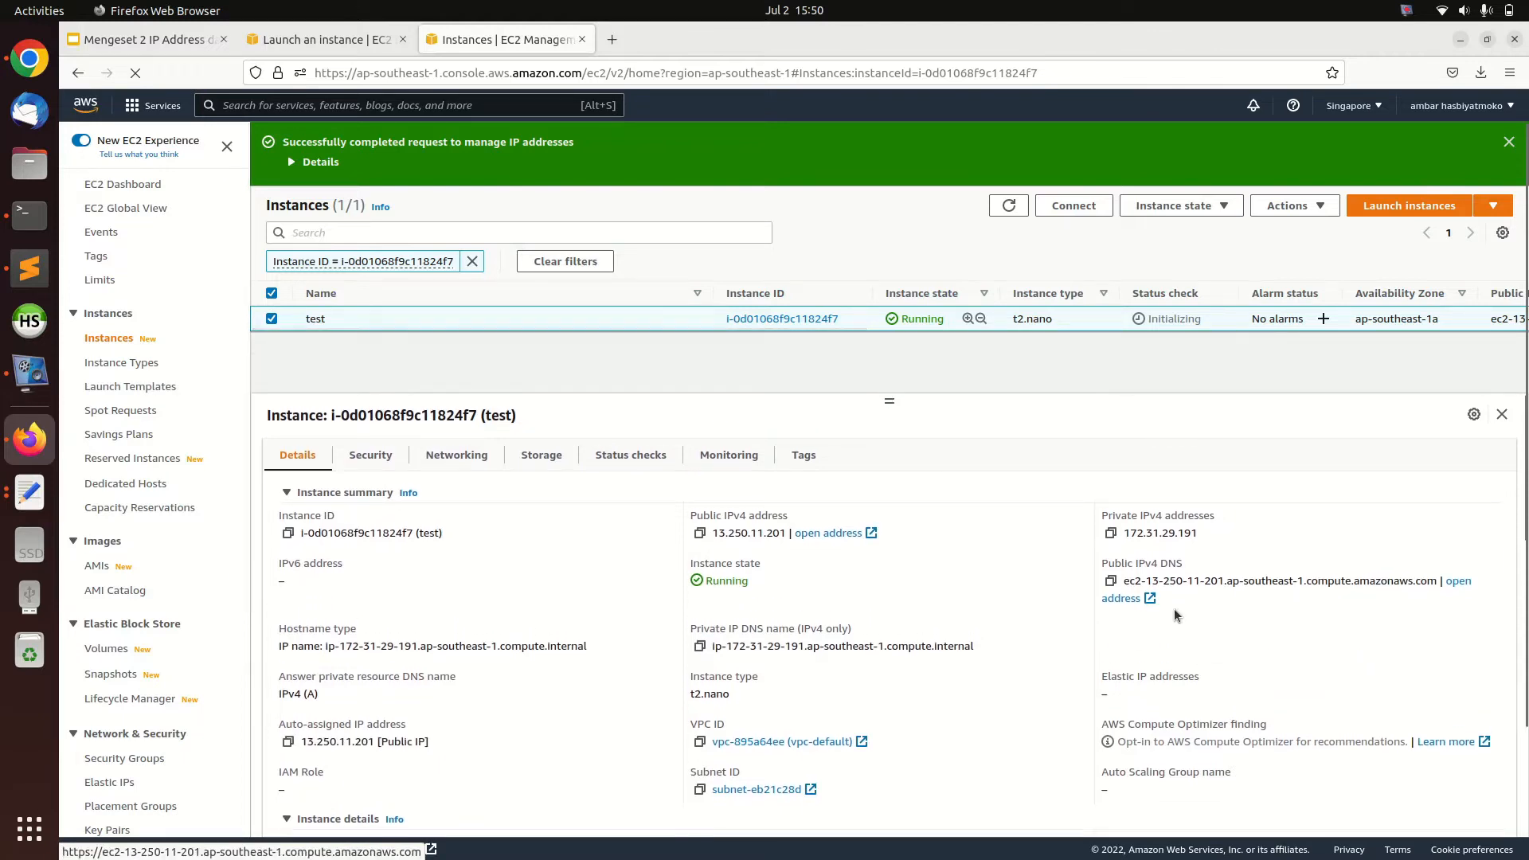
click(456, 455)
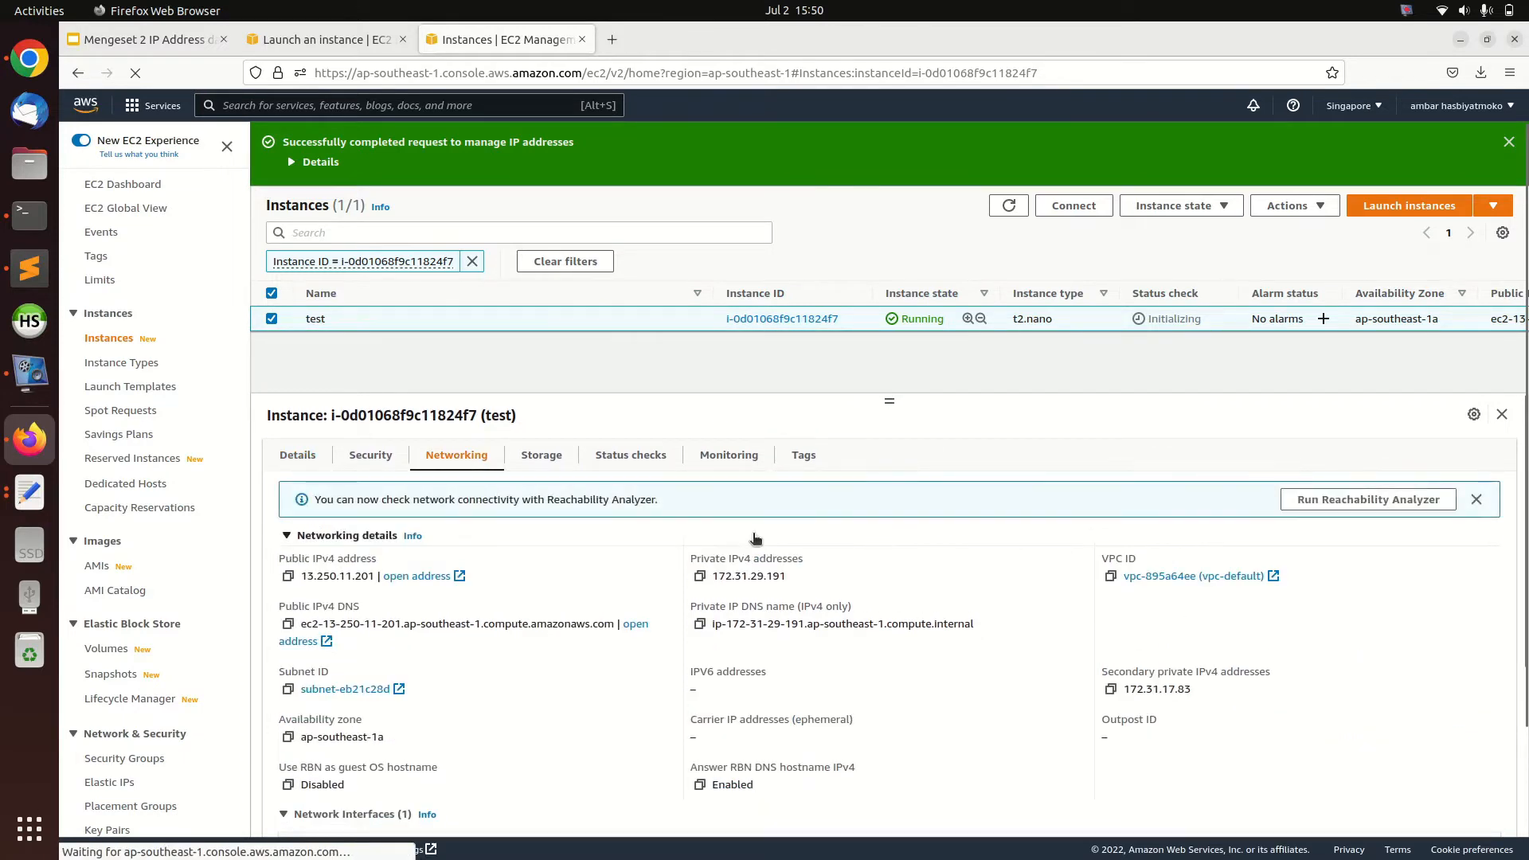
scroll(535, 645, down, 3)
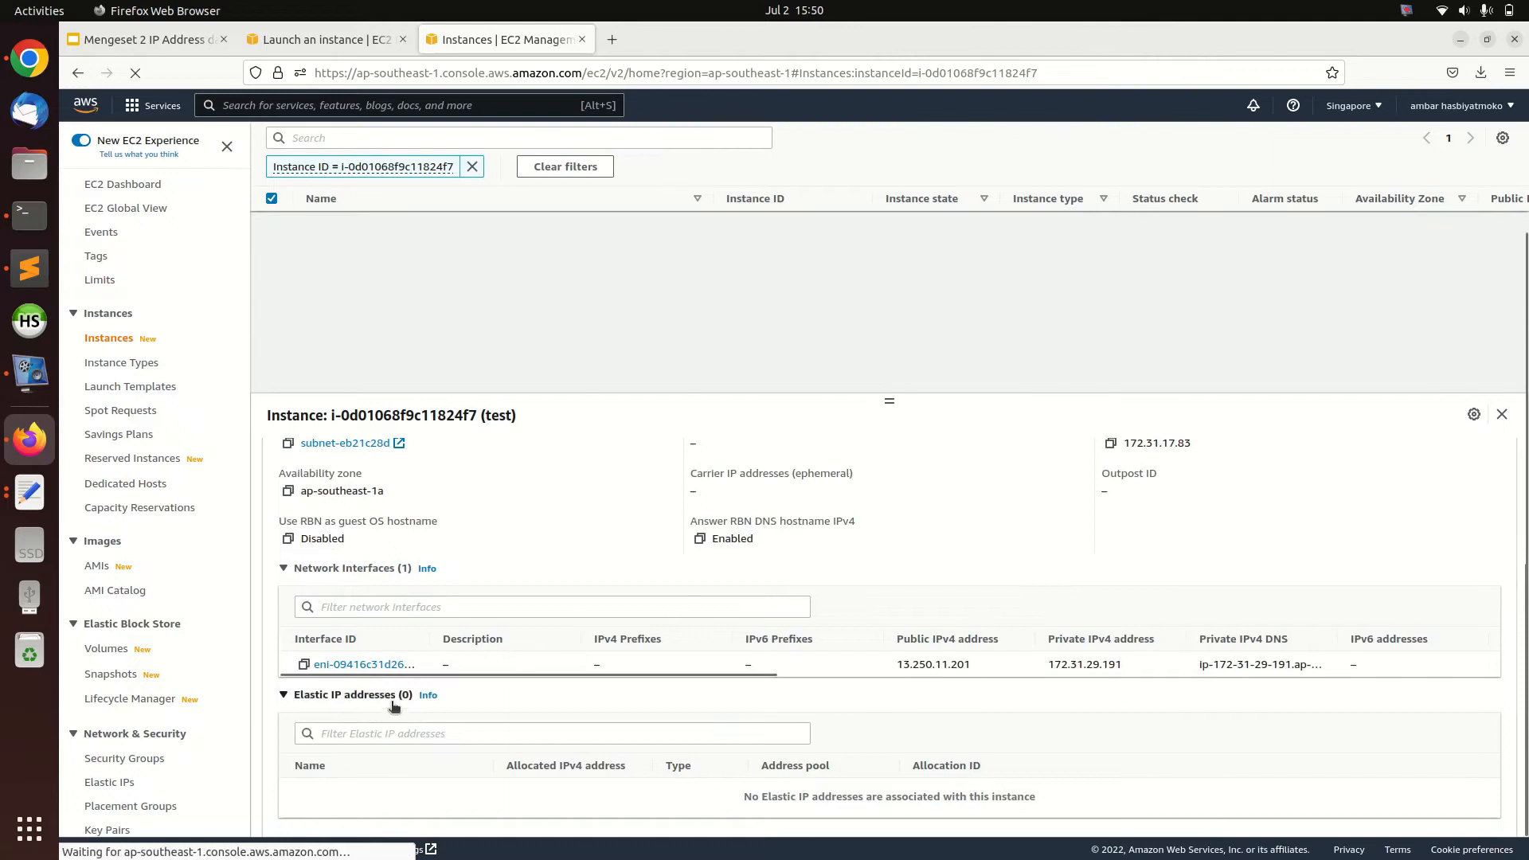
click(362, 664)
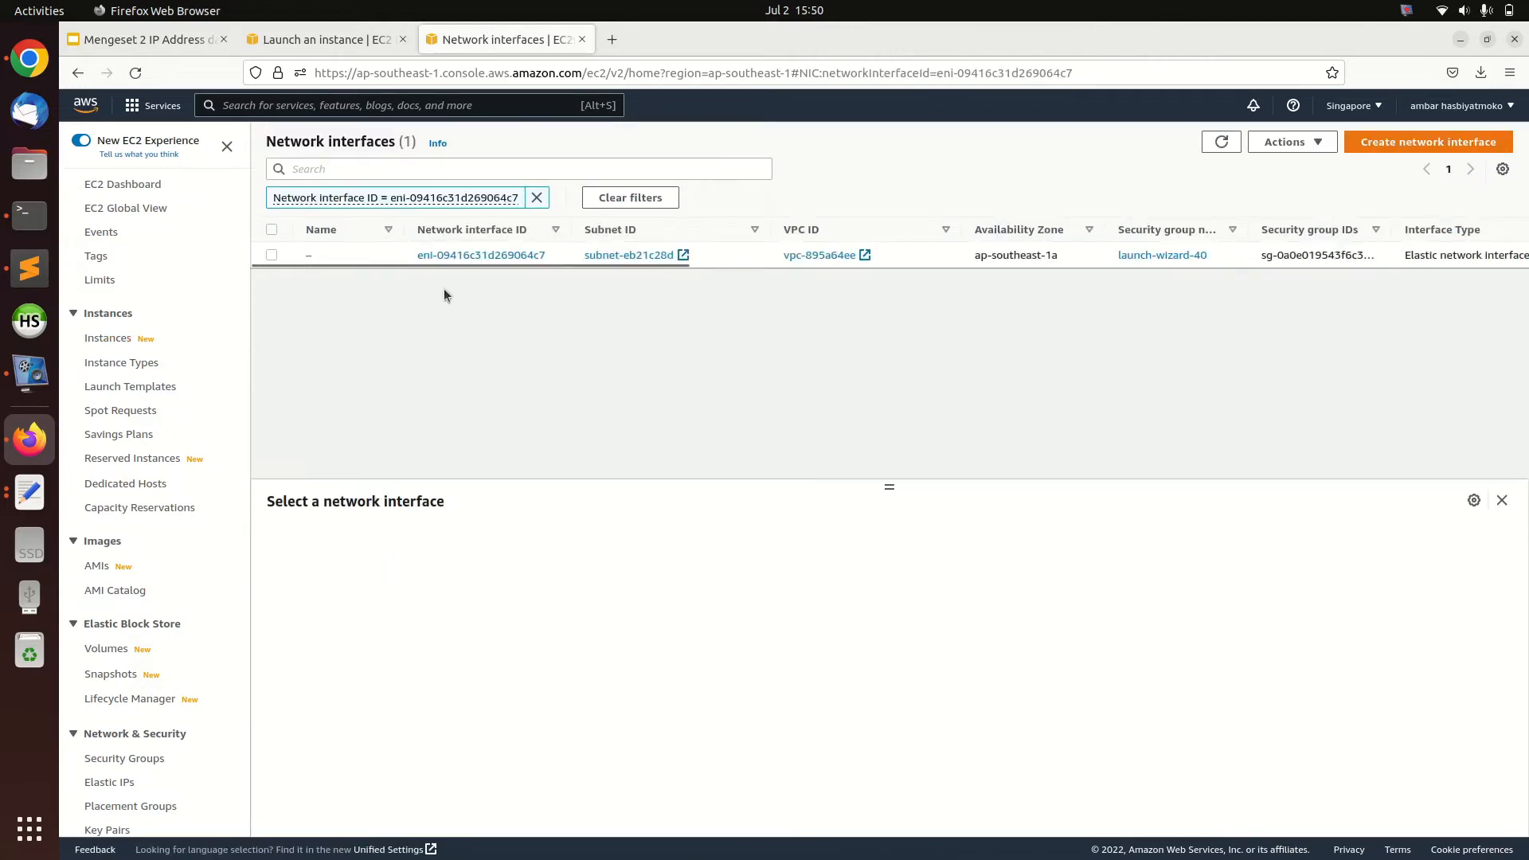
click(365, 255)
scroll(581, 710, down, 2)
scroll(581, 710, up, 2)
scroll(525, 695, down, 3)
scroll(526, 695, down, 2)
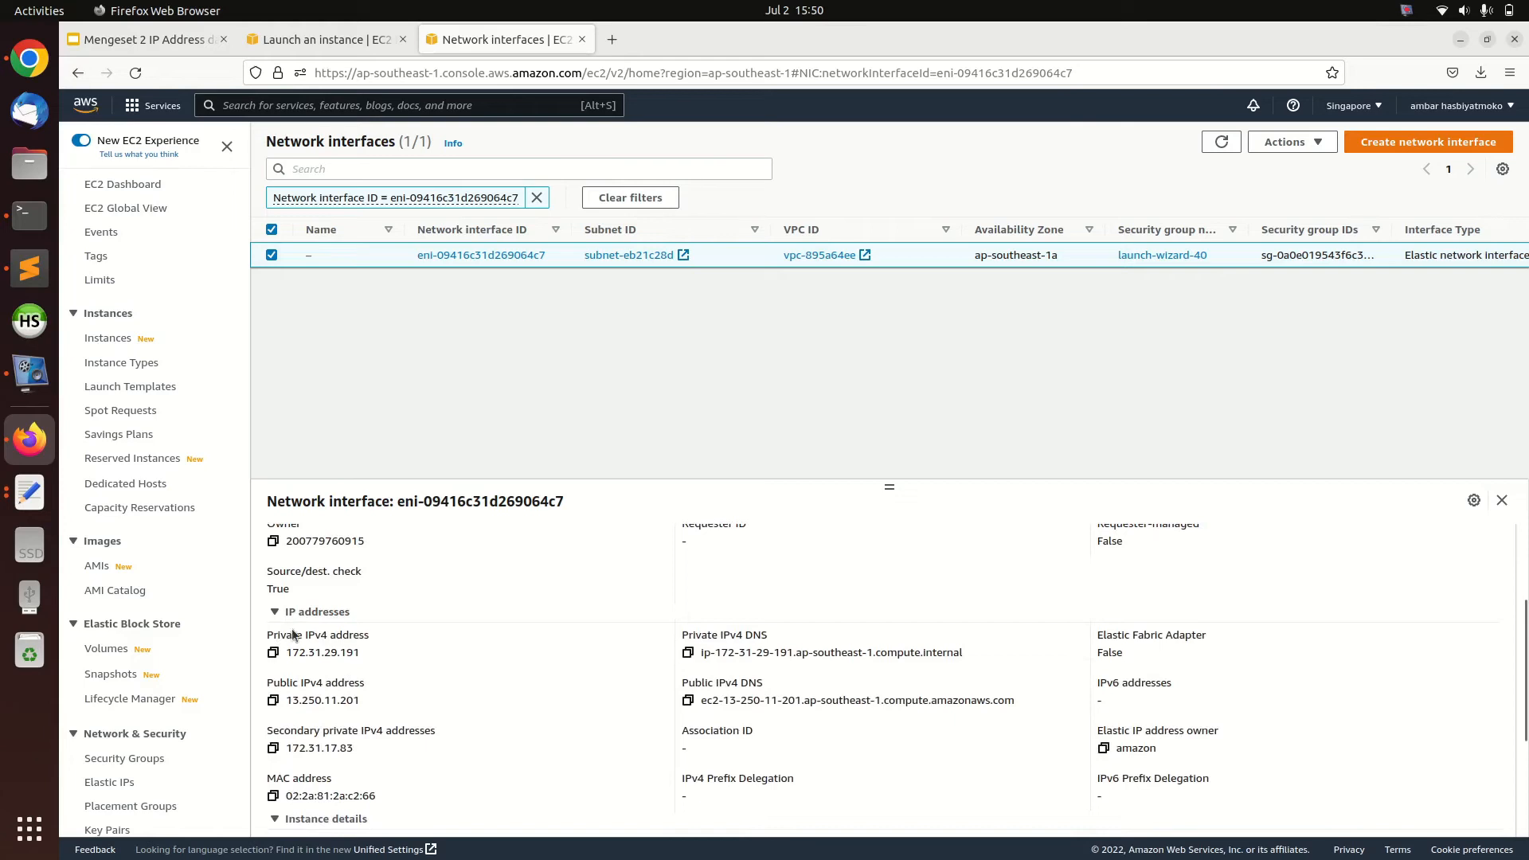
Copy the secondary private IPv4 address 172.31.17.83 onto the second line of the text document
drag(364, 652, 295, 655)
click(285, 661)
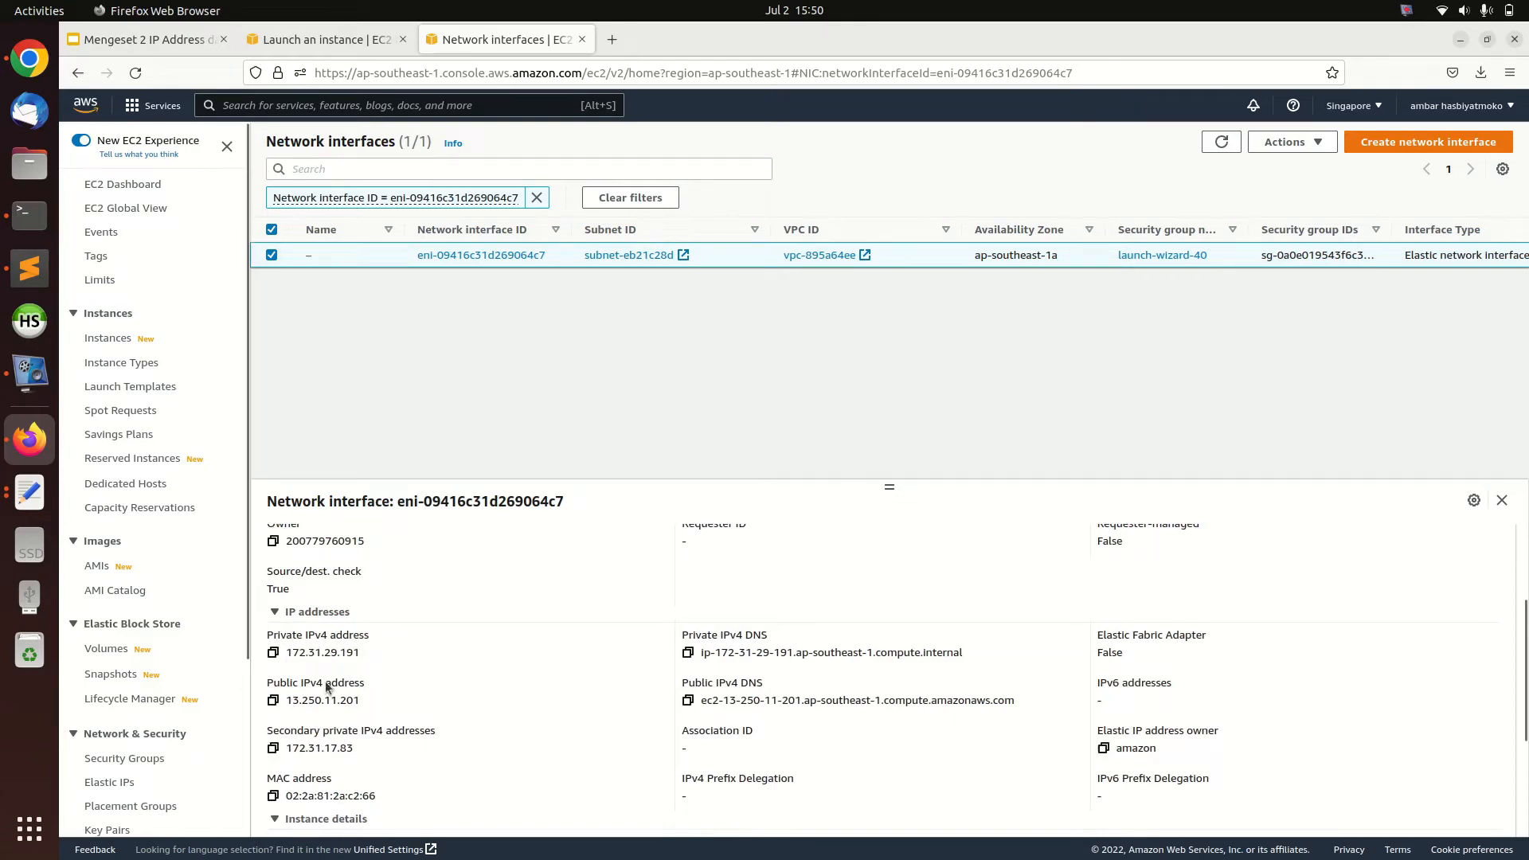
drag(371, 749, 283, 749)
key(ctrl+c)
click(352, 753)
click(41, 508)
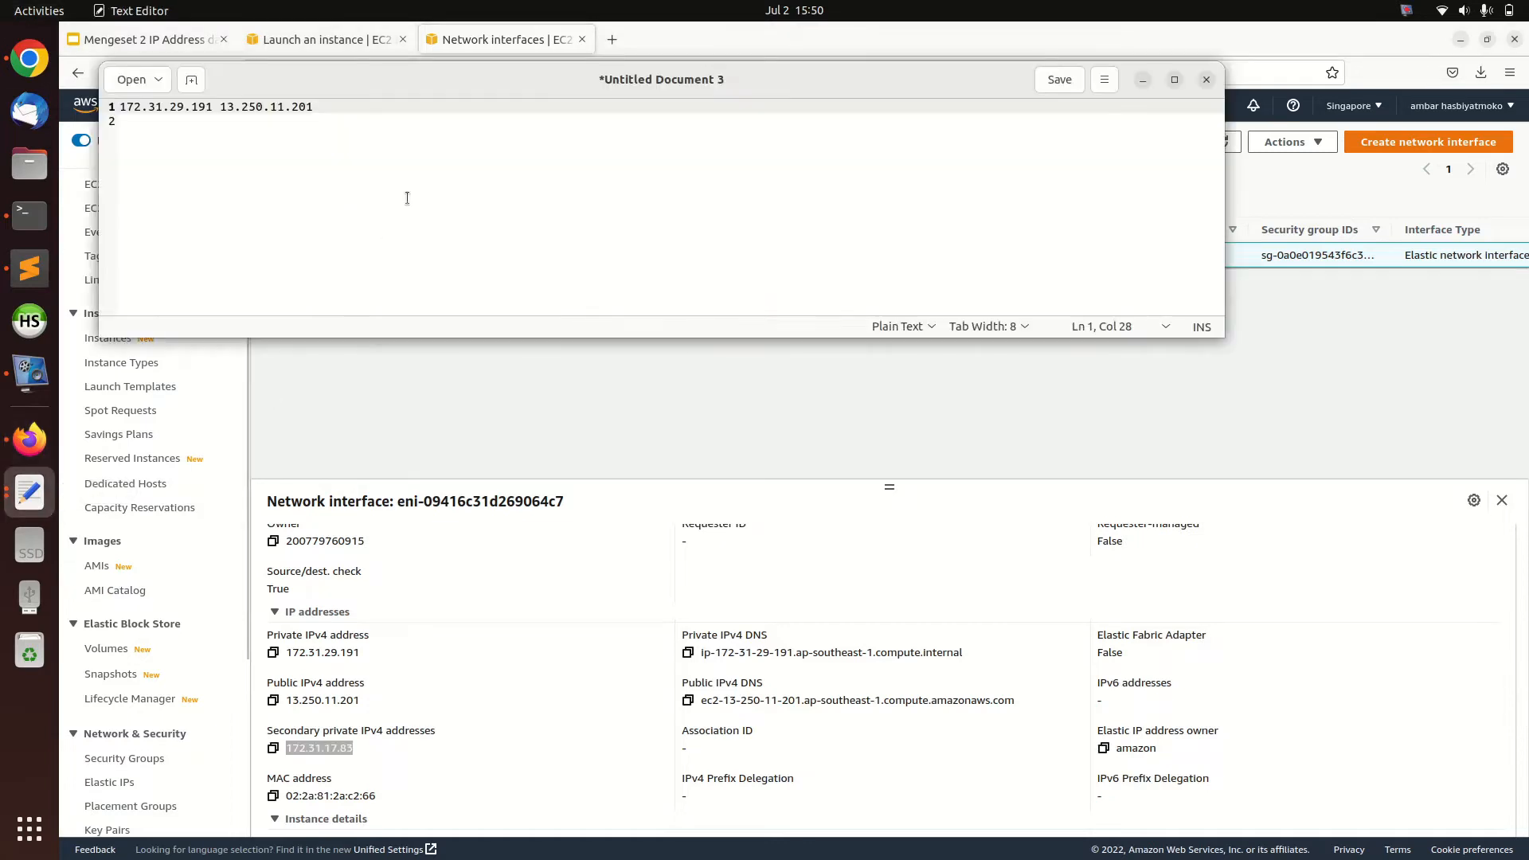
key(Return)
key(ctrl+v)
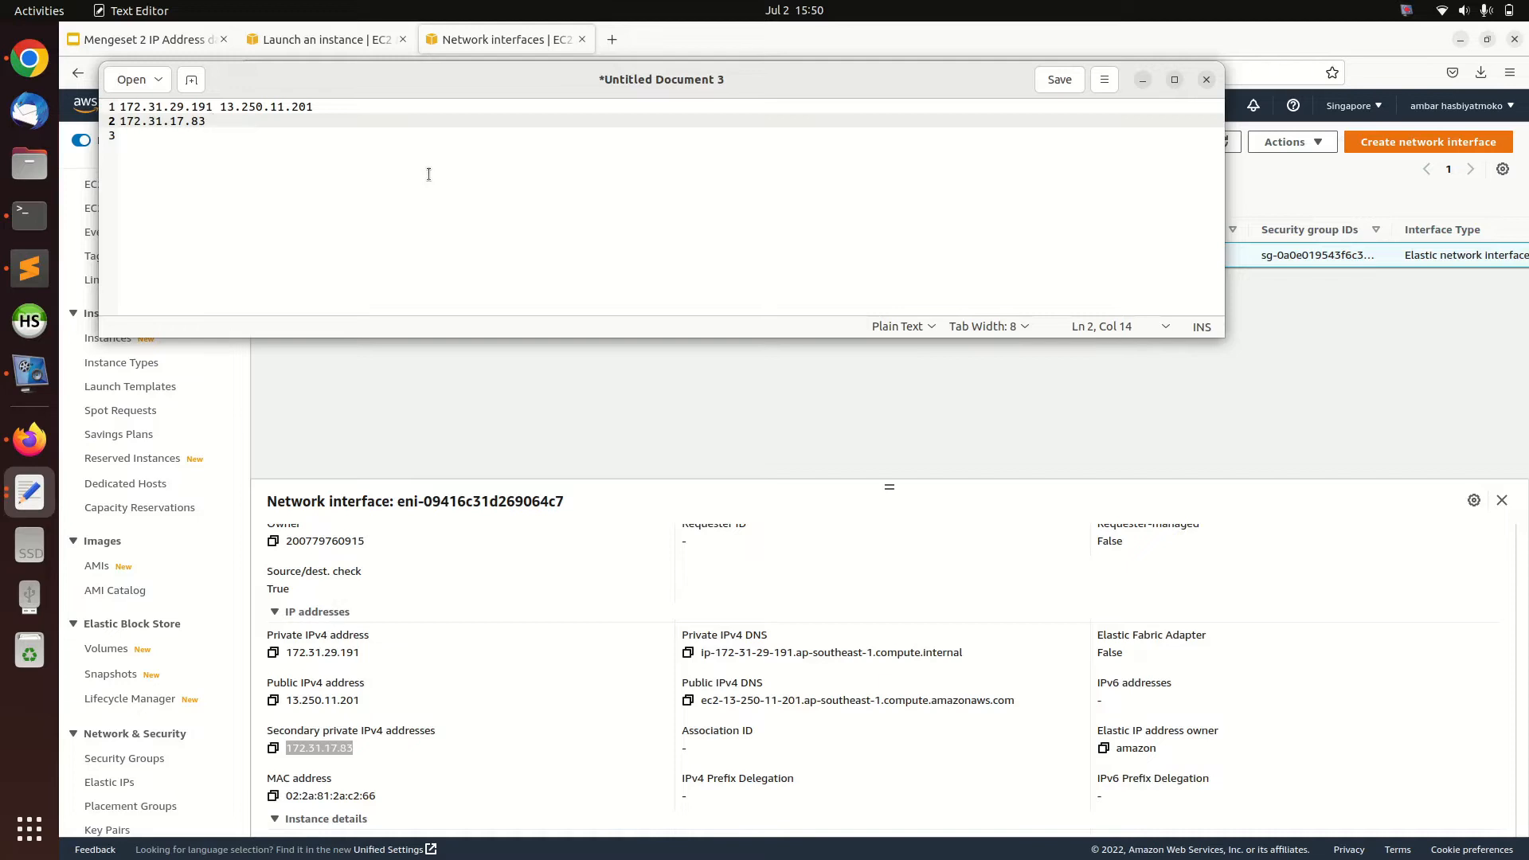
Move the text document window lower and tab-separate the private and public addresses into two columns
drag(205, 120, 111, 123)
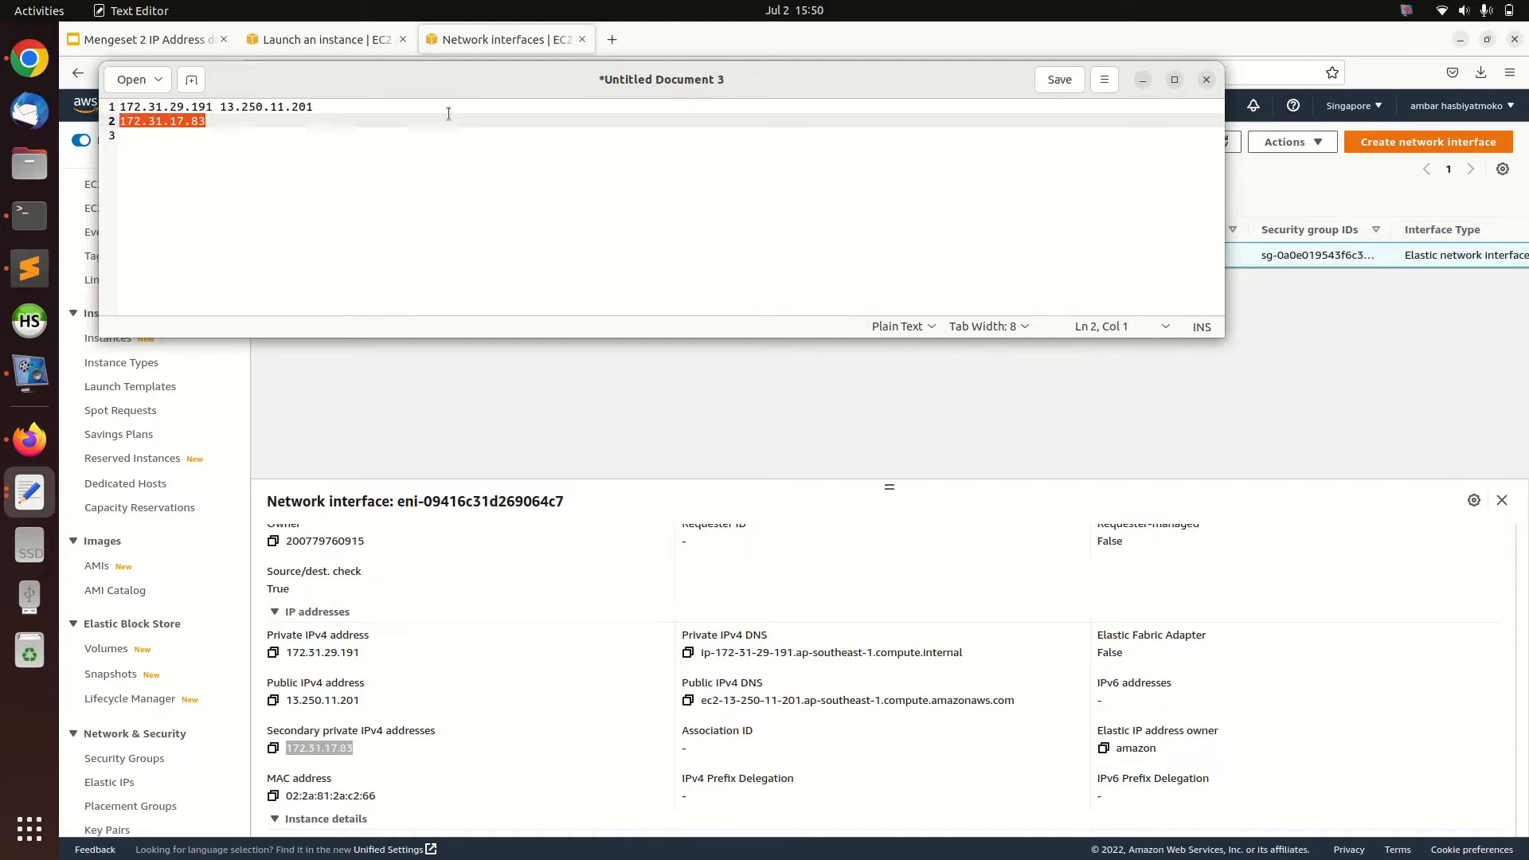
drag(450, 92, 643, 291)
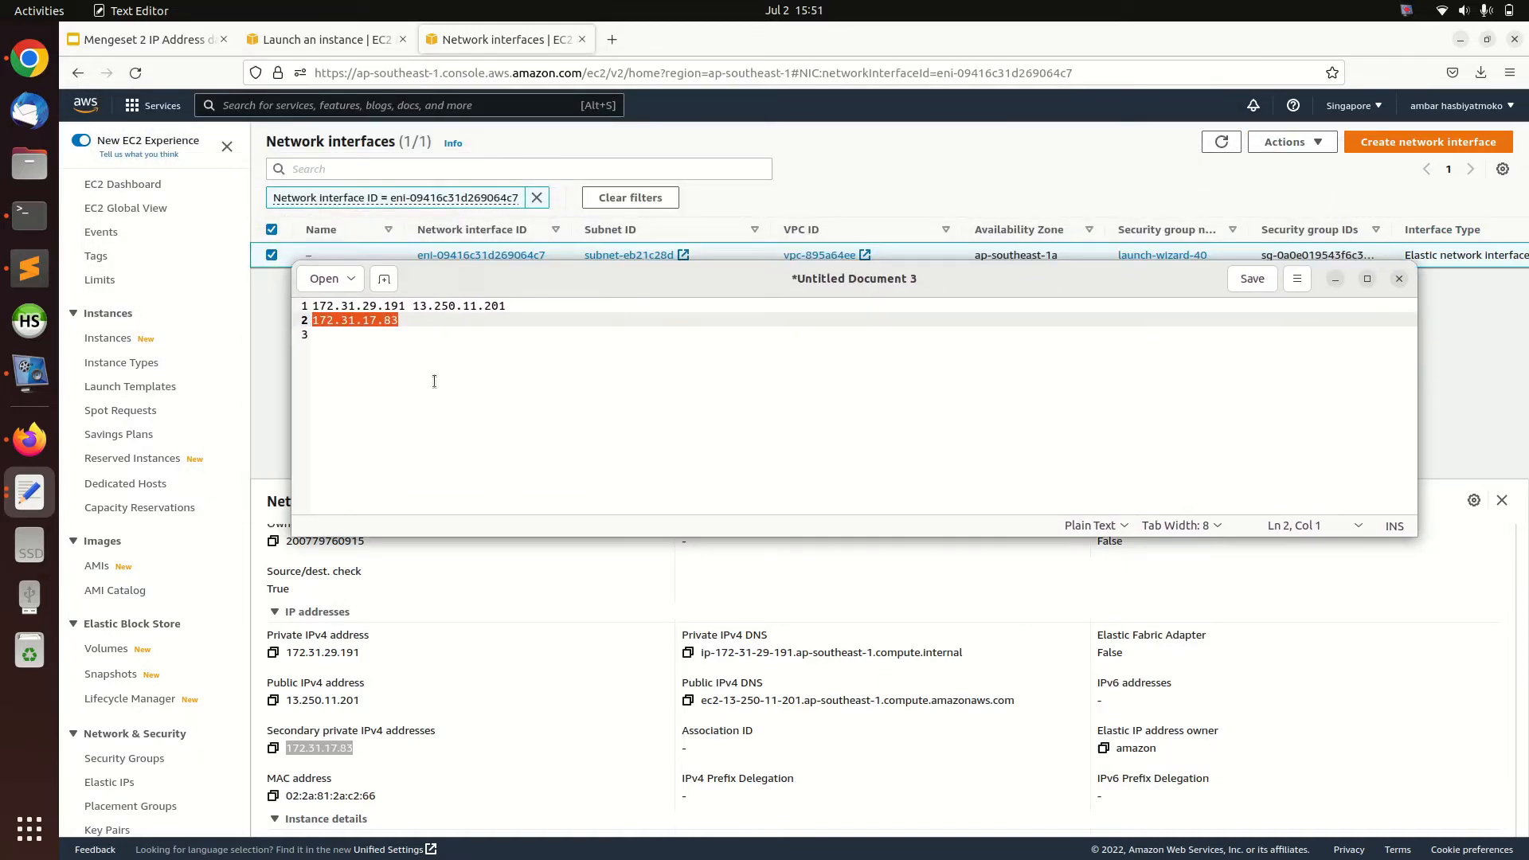
click(410, 335)
click(409, 307)
click(424, 322)
click(412, 307)
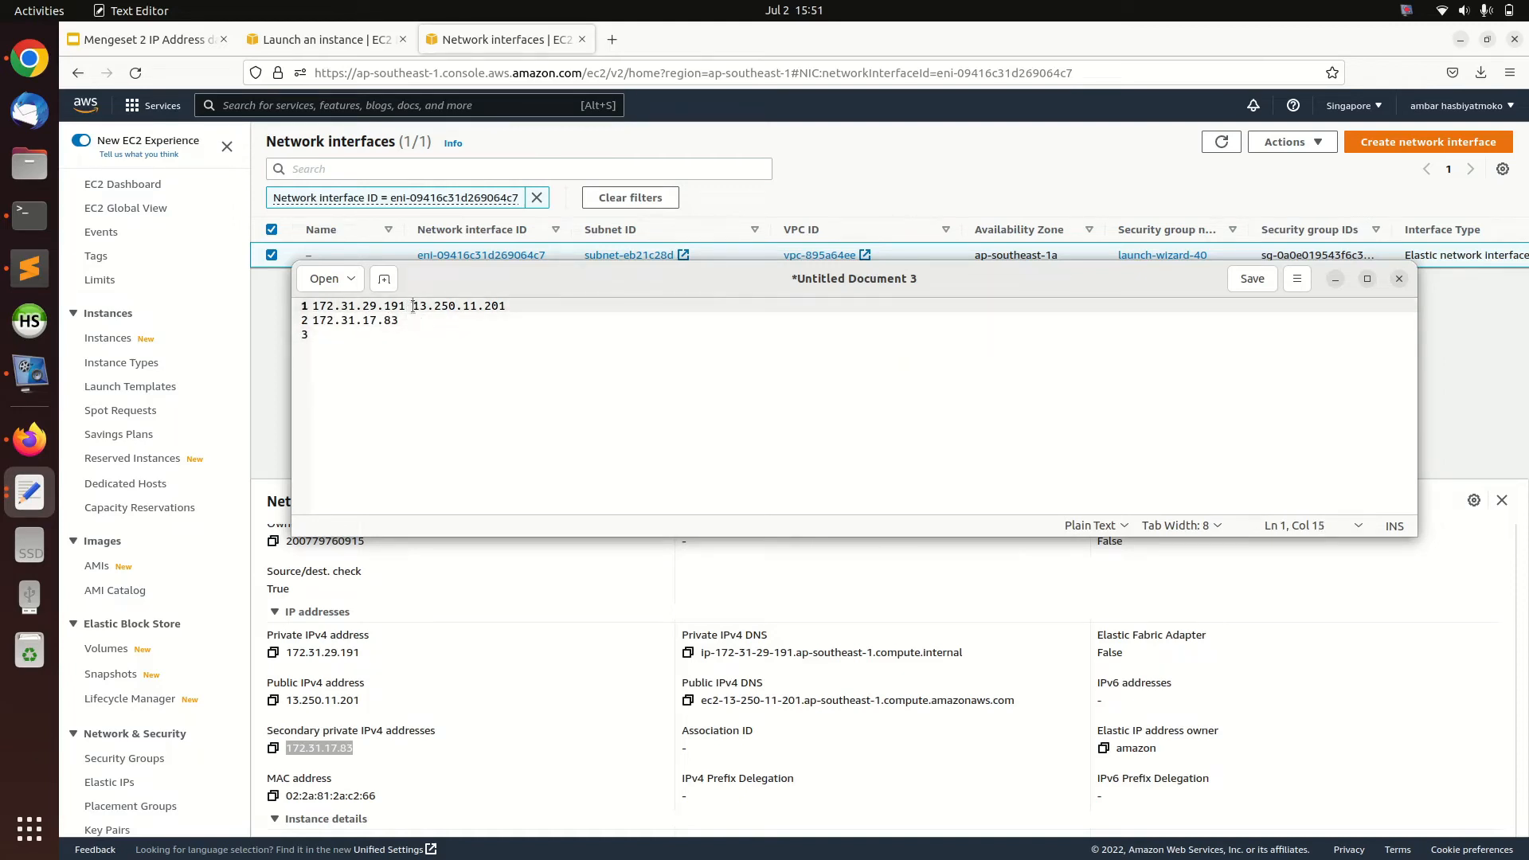
key(Tab)
click(427, 318)
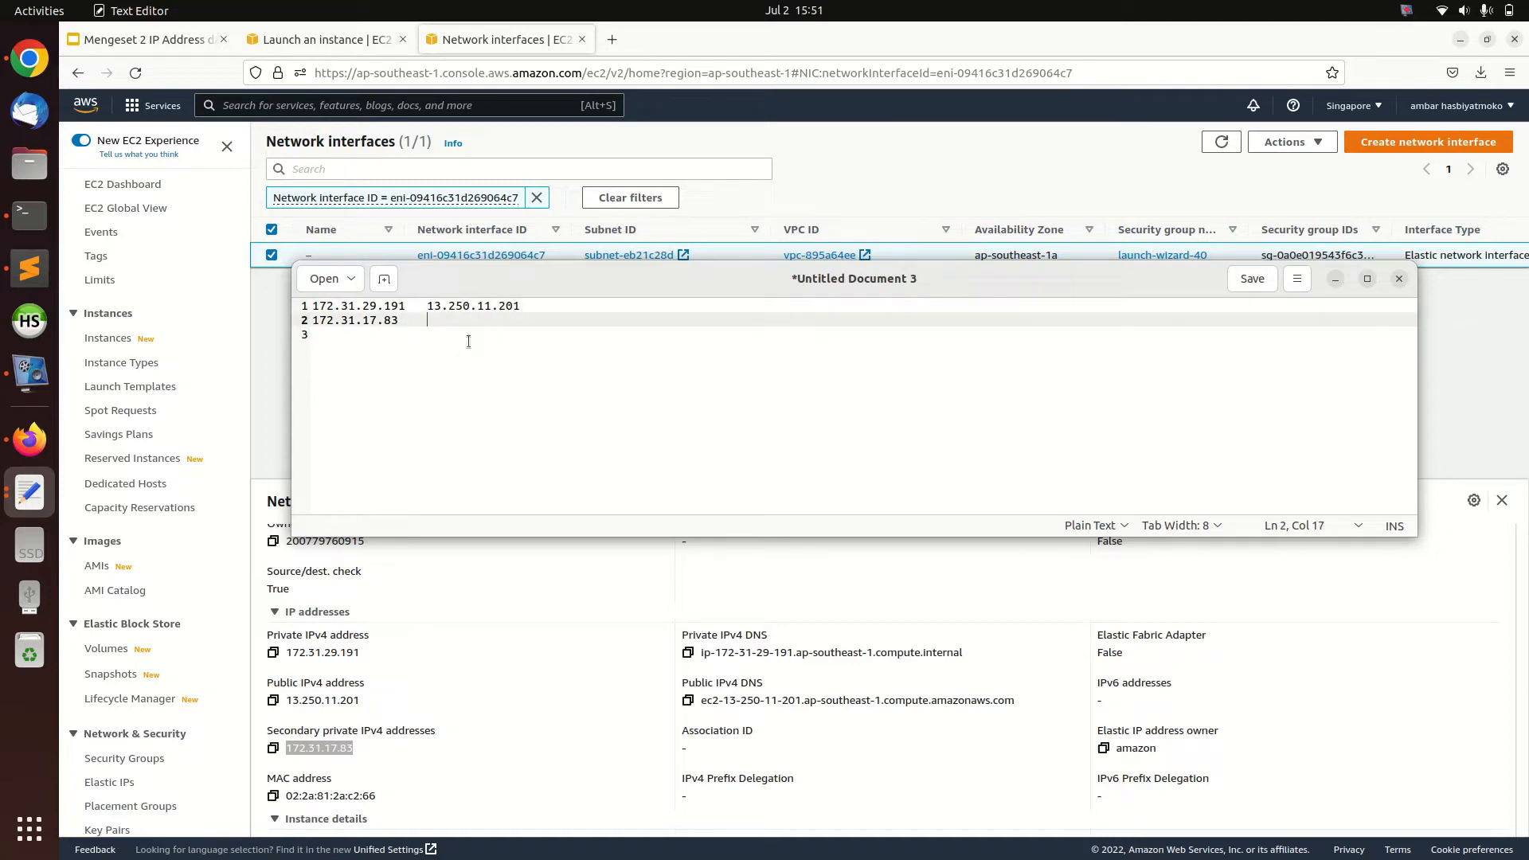
drag(427, 308, 606, 297)
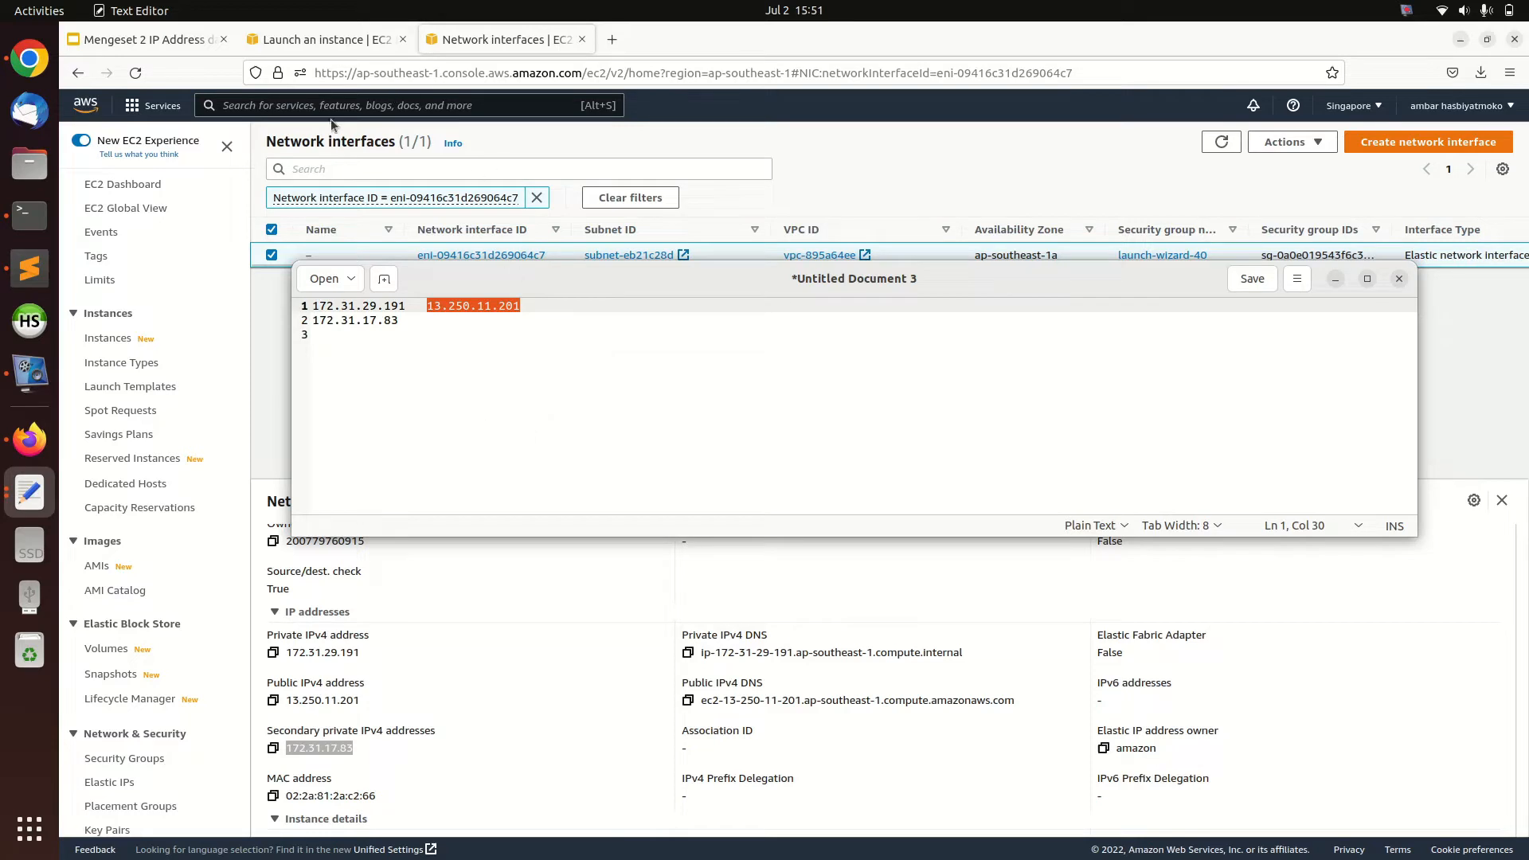
Return to the instances list in the browser, select the test instance and check its public IPv4 address
click(299, 43)
click(453, 38)
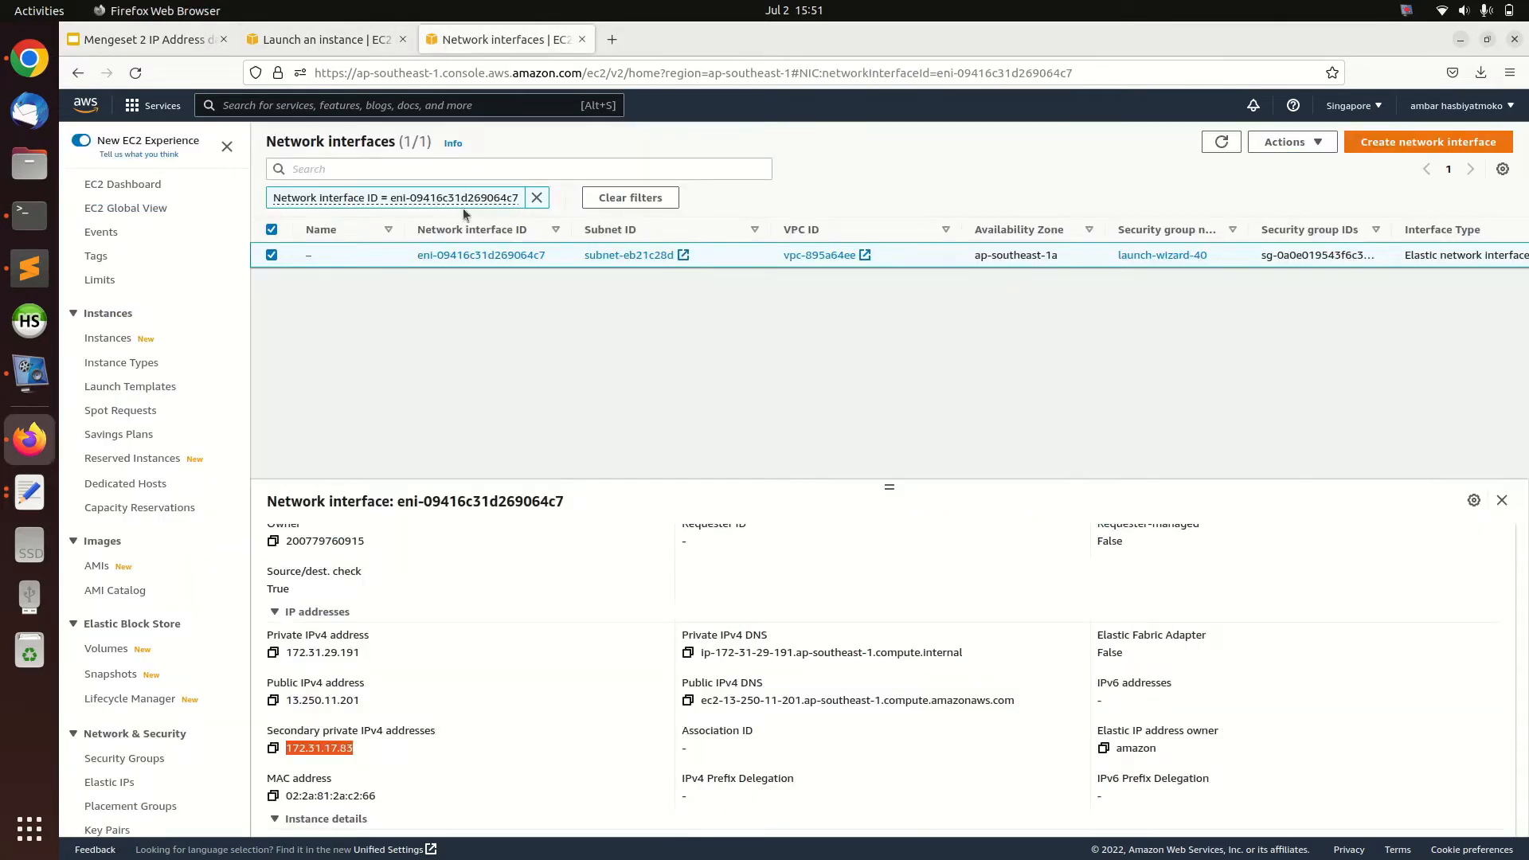
click(94, 340)
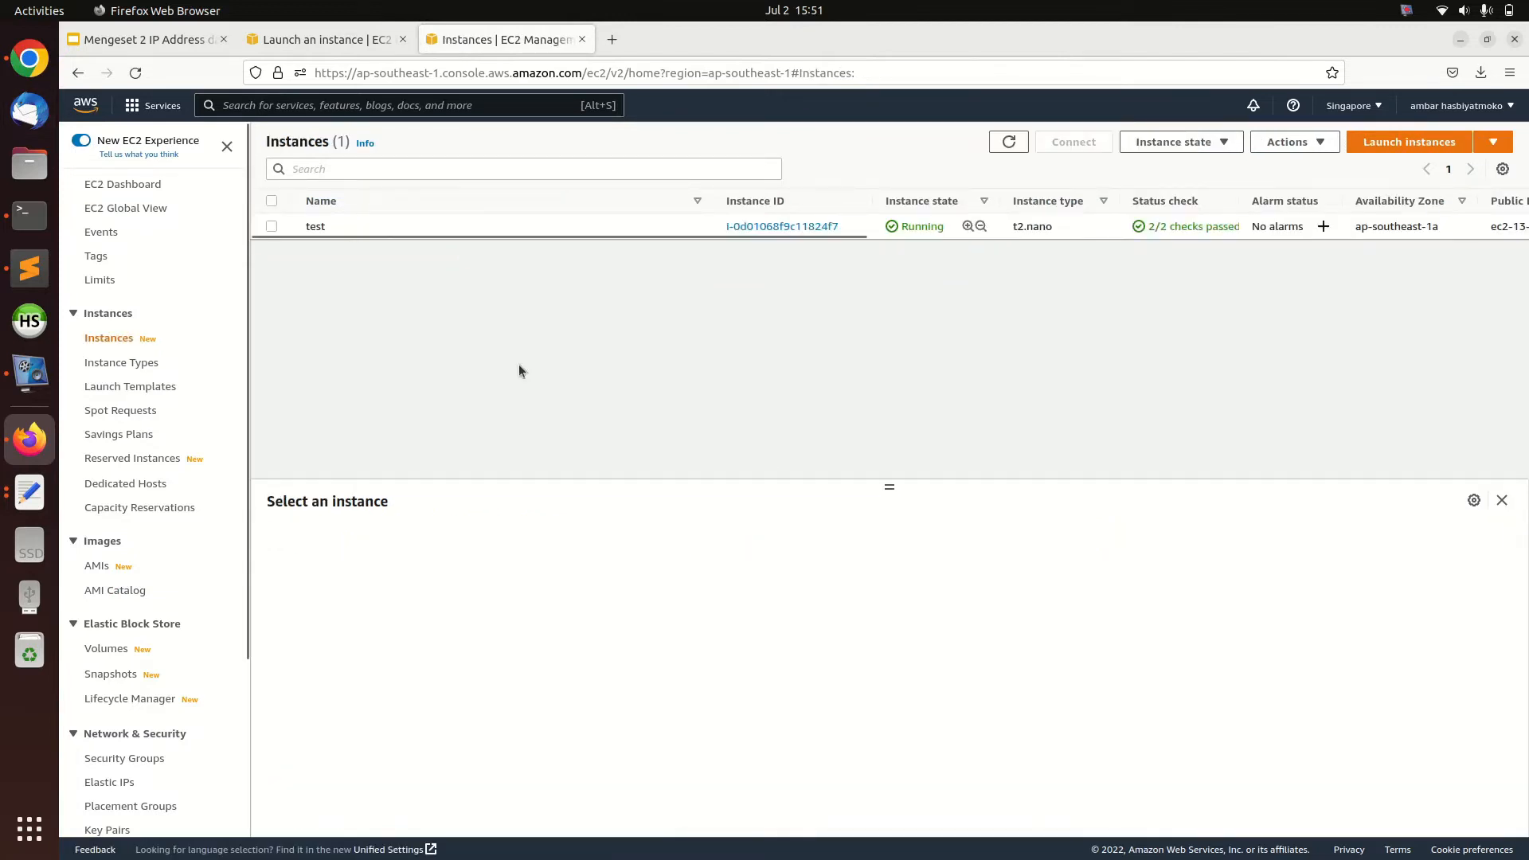
click(366, 217)
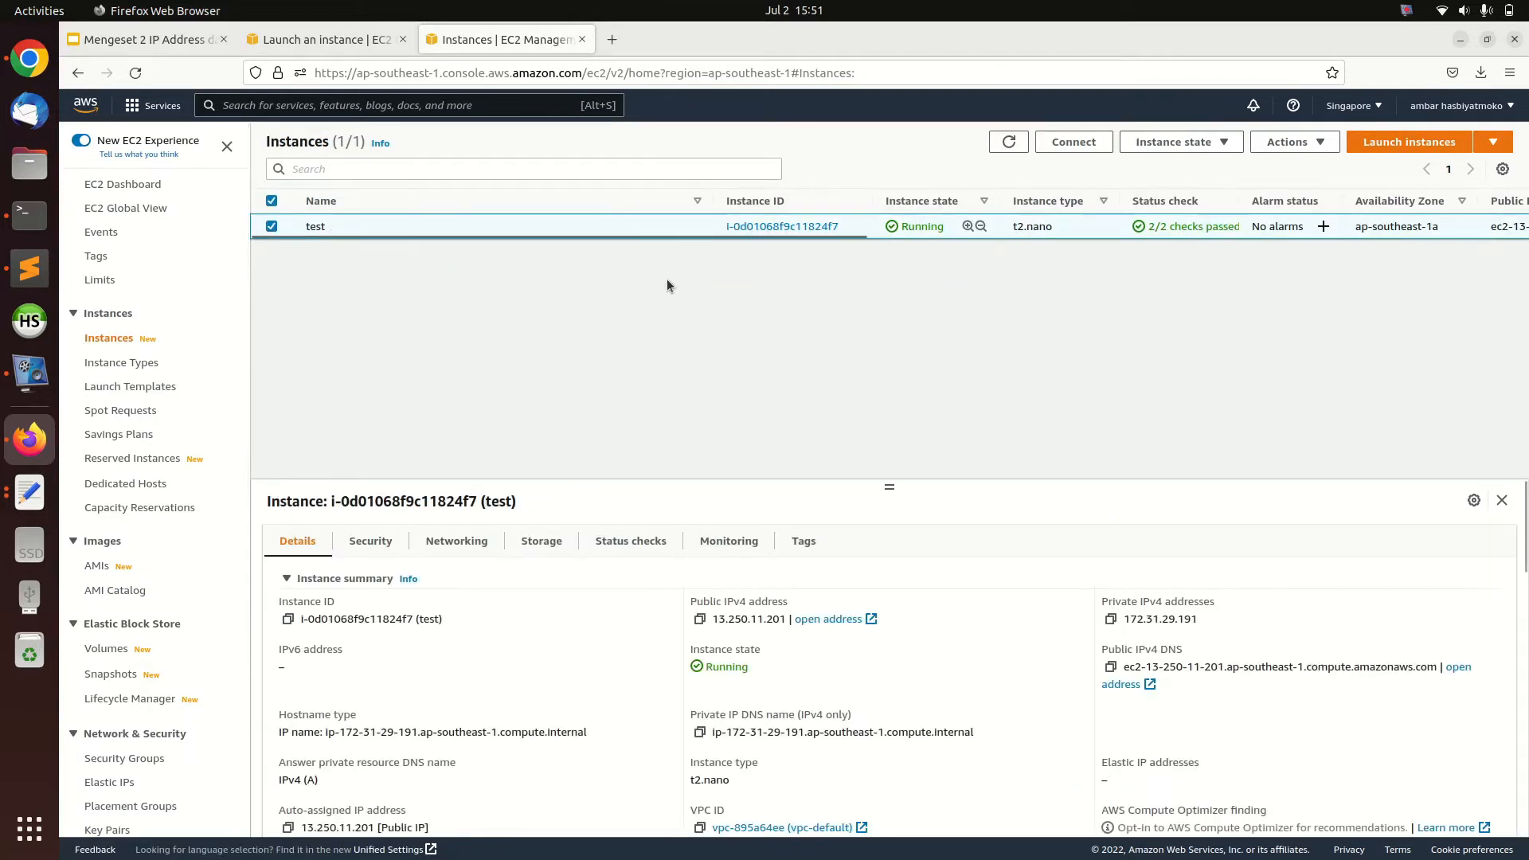
drag(651, 236, 1123, 269)
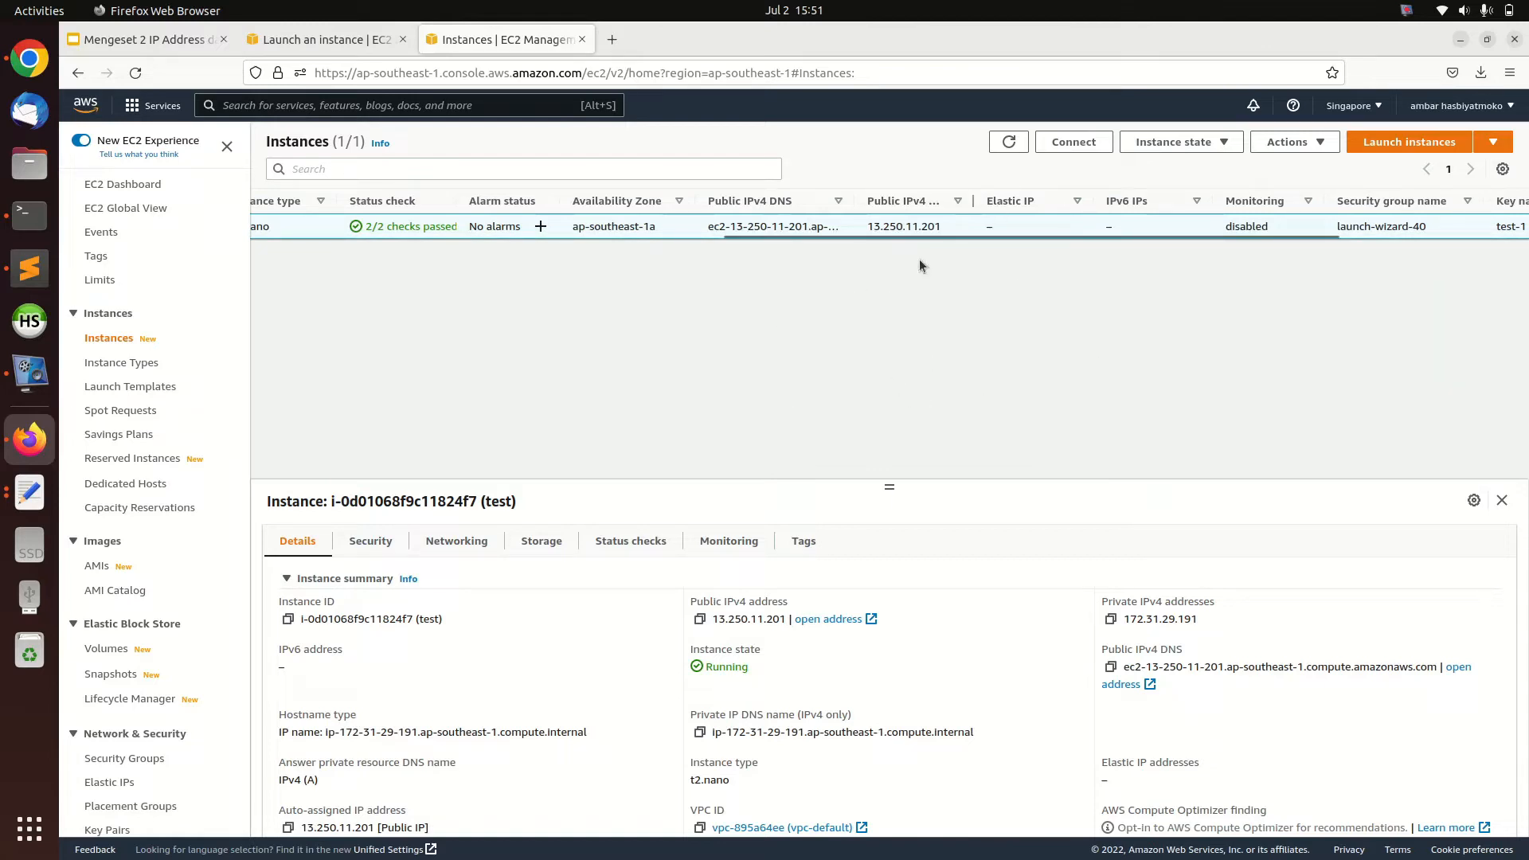
drag(868, 227, 942, 226)
click(922, 319)
Allocate a new Elastic IP address with the default settings
scroll(199, 624, down, 2)
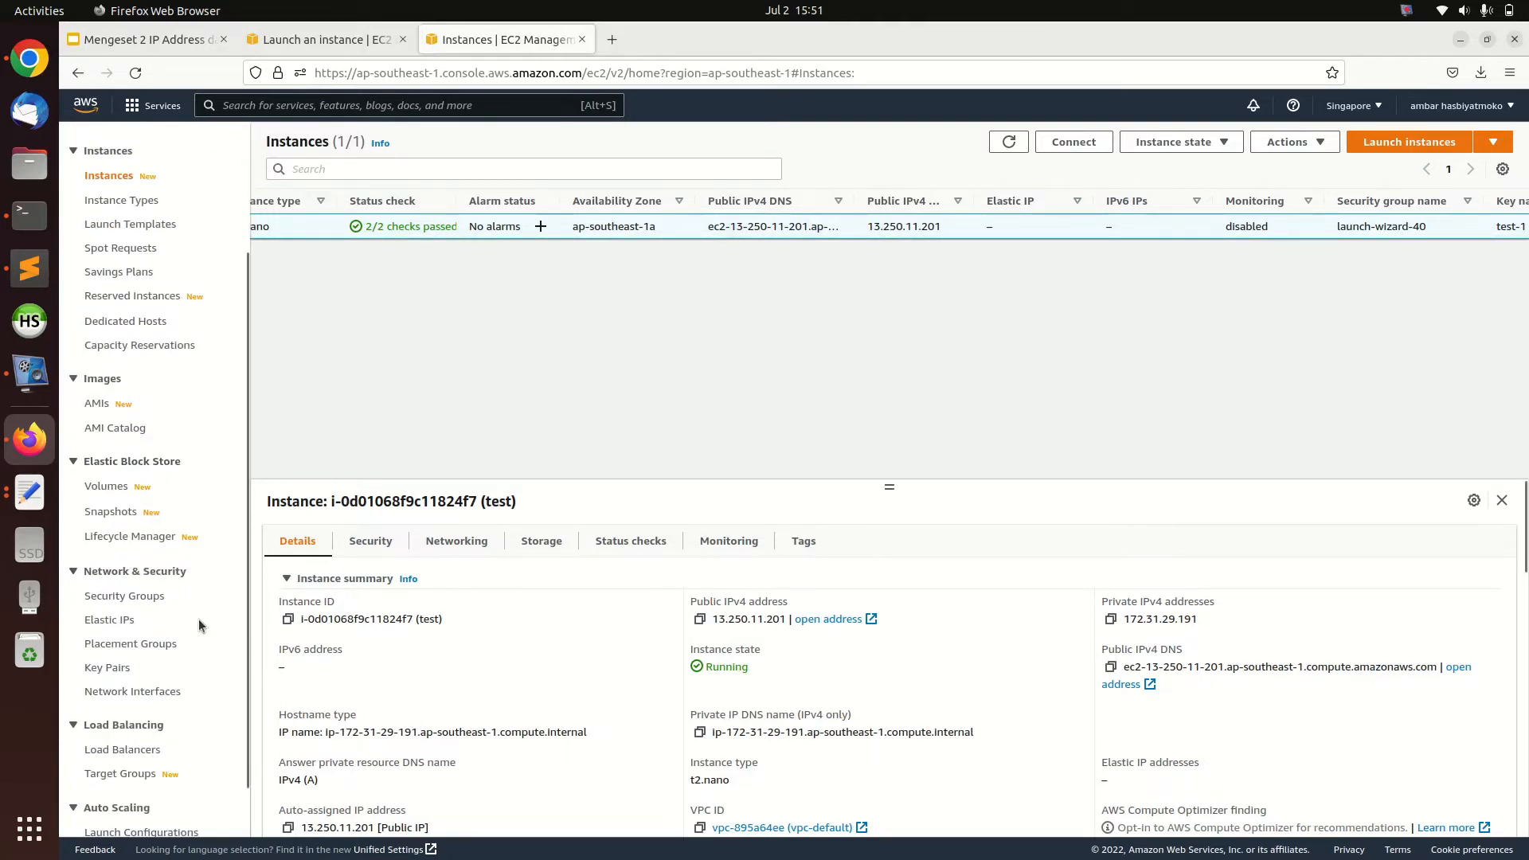
click(105, 619)
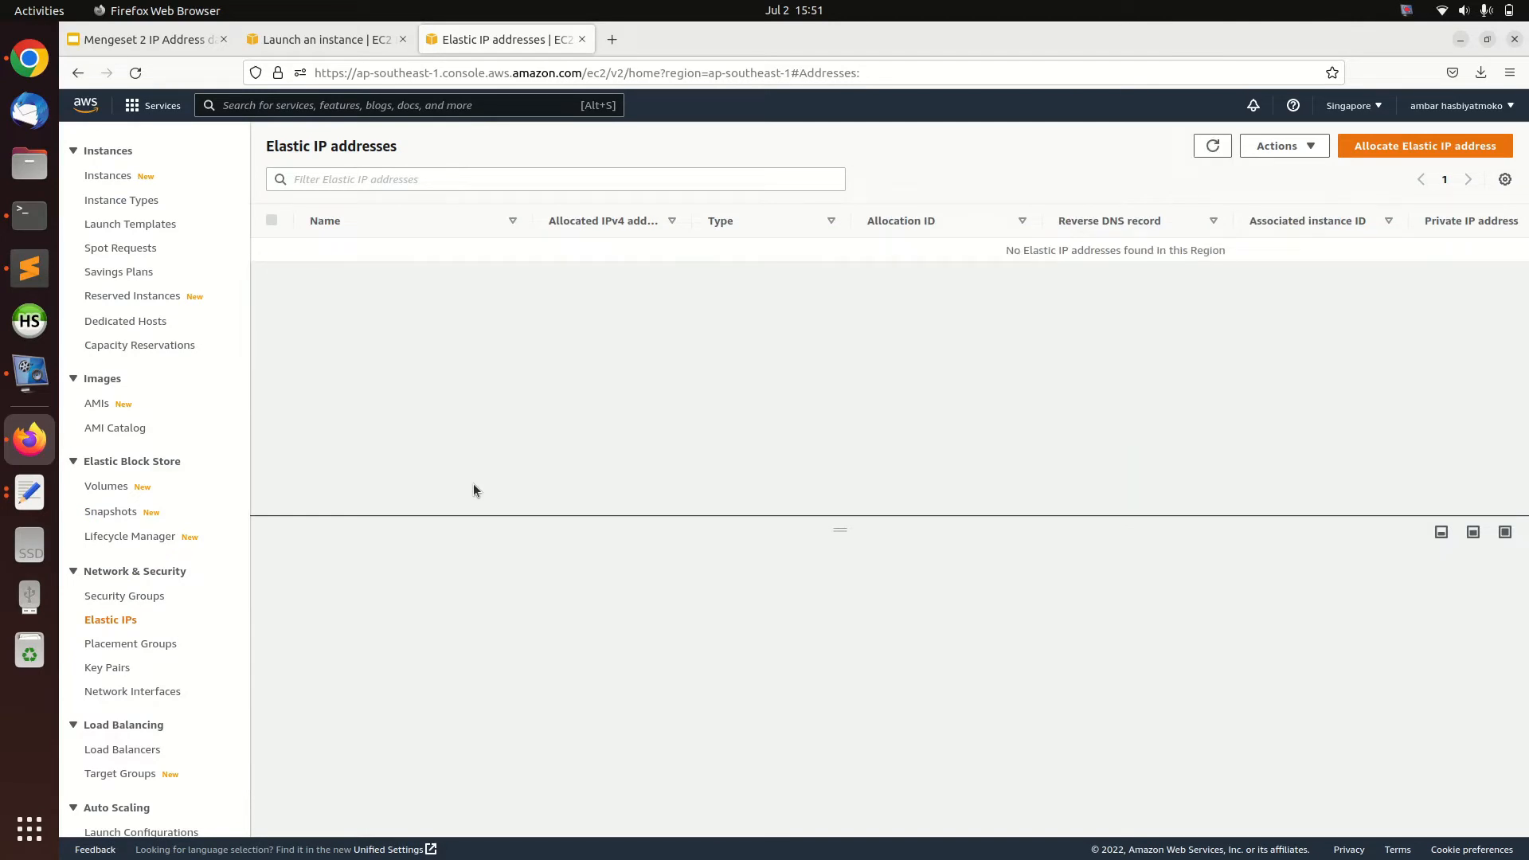
click(1406, 151)
click(688, 730)
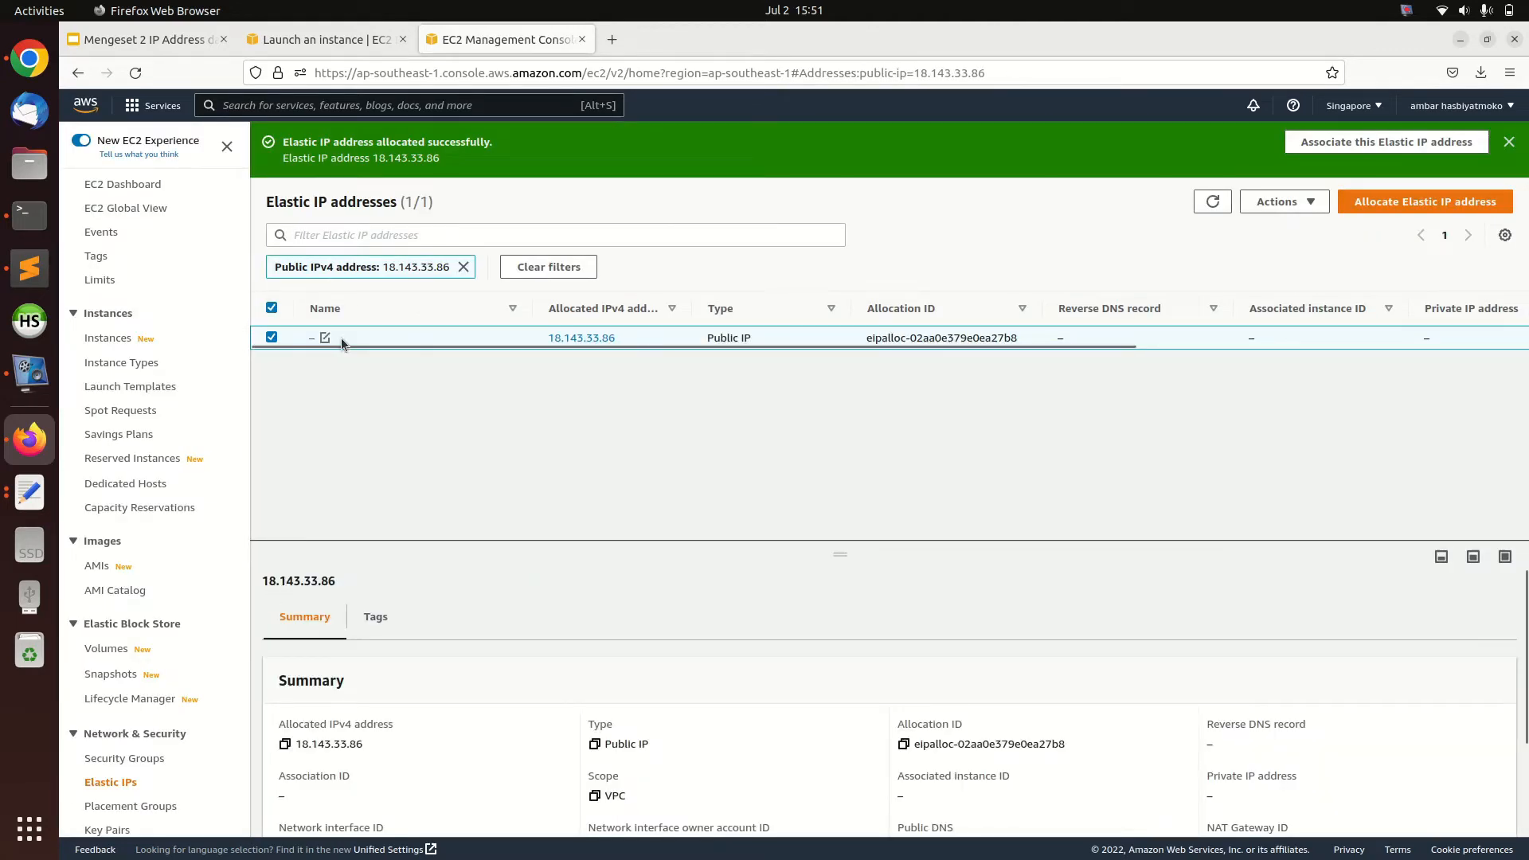
Name the newly allocated Elastic IP address test-1
click(324, 337)
text(test-1)
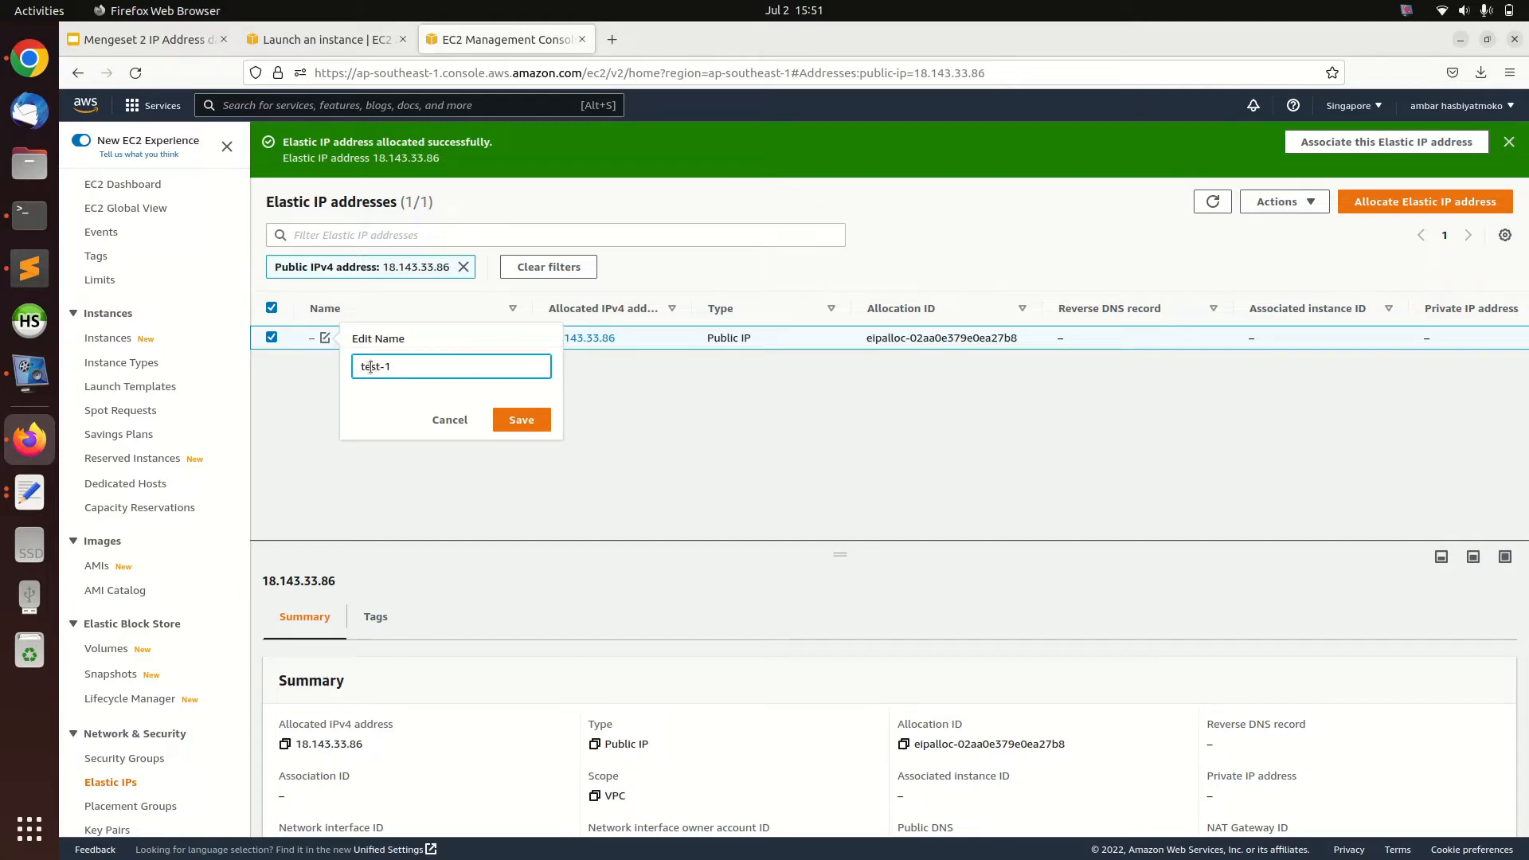
click(504, 418)
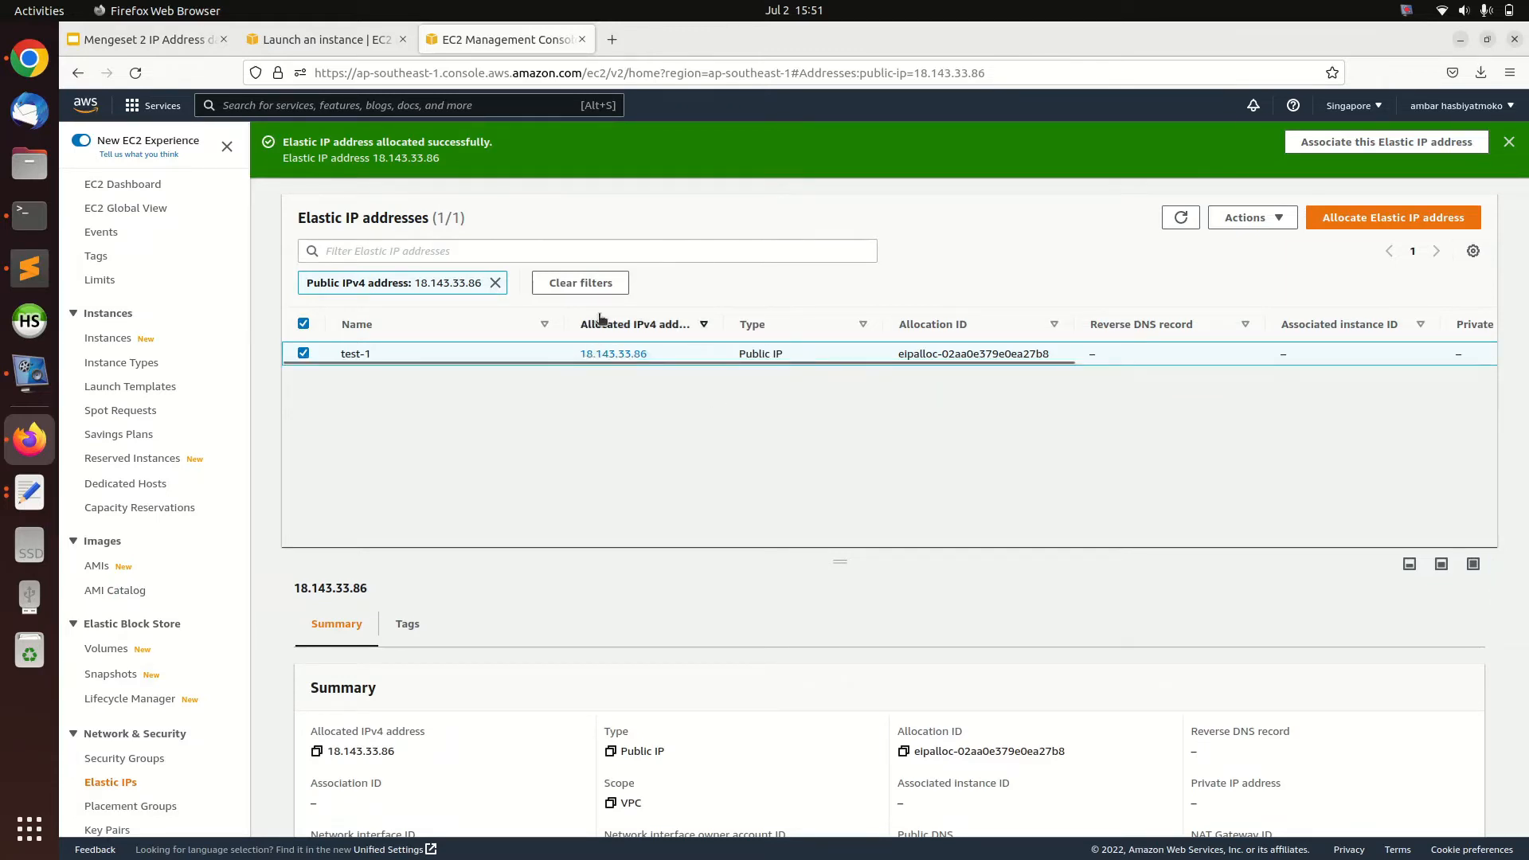
Associate the test-1 Elastic IP address with the test instance, leaving the private IP address unspecified
click(1234, 226)
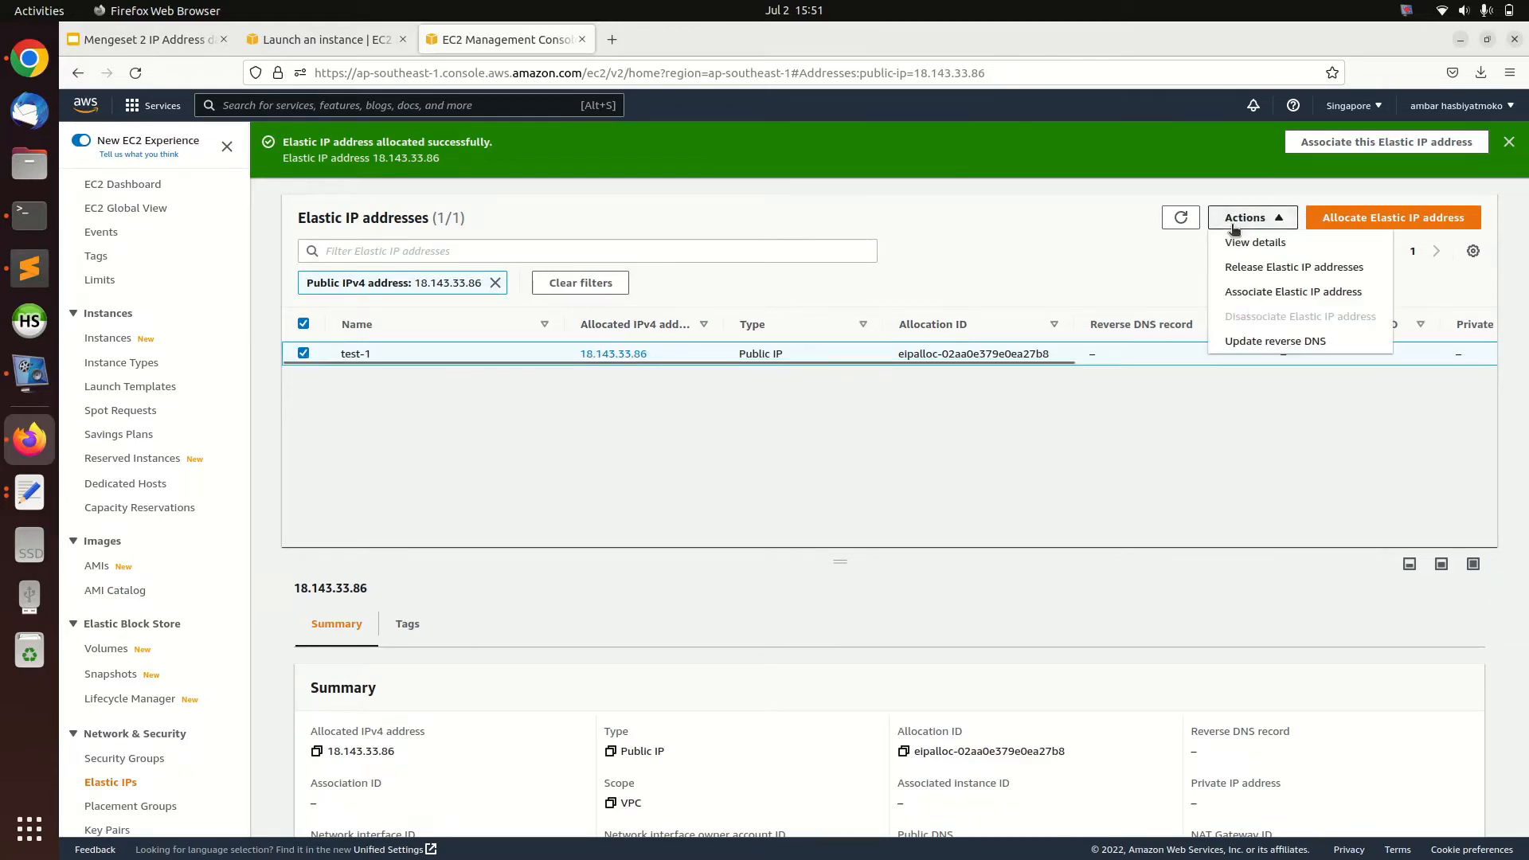
click(1273, 292)
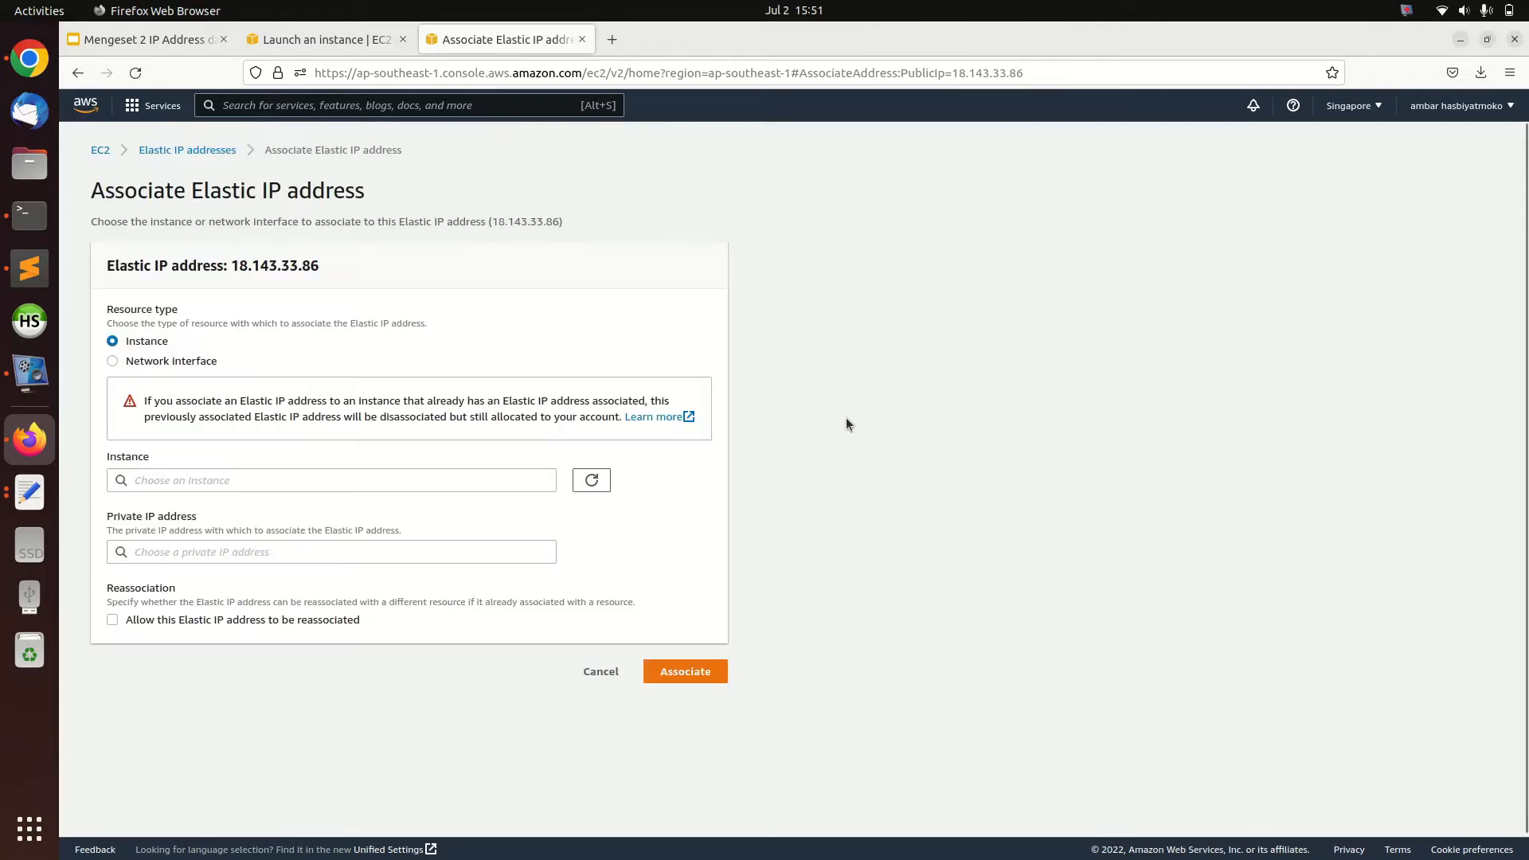
click(403, 480)
click(385, 502)
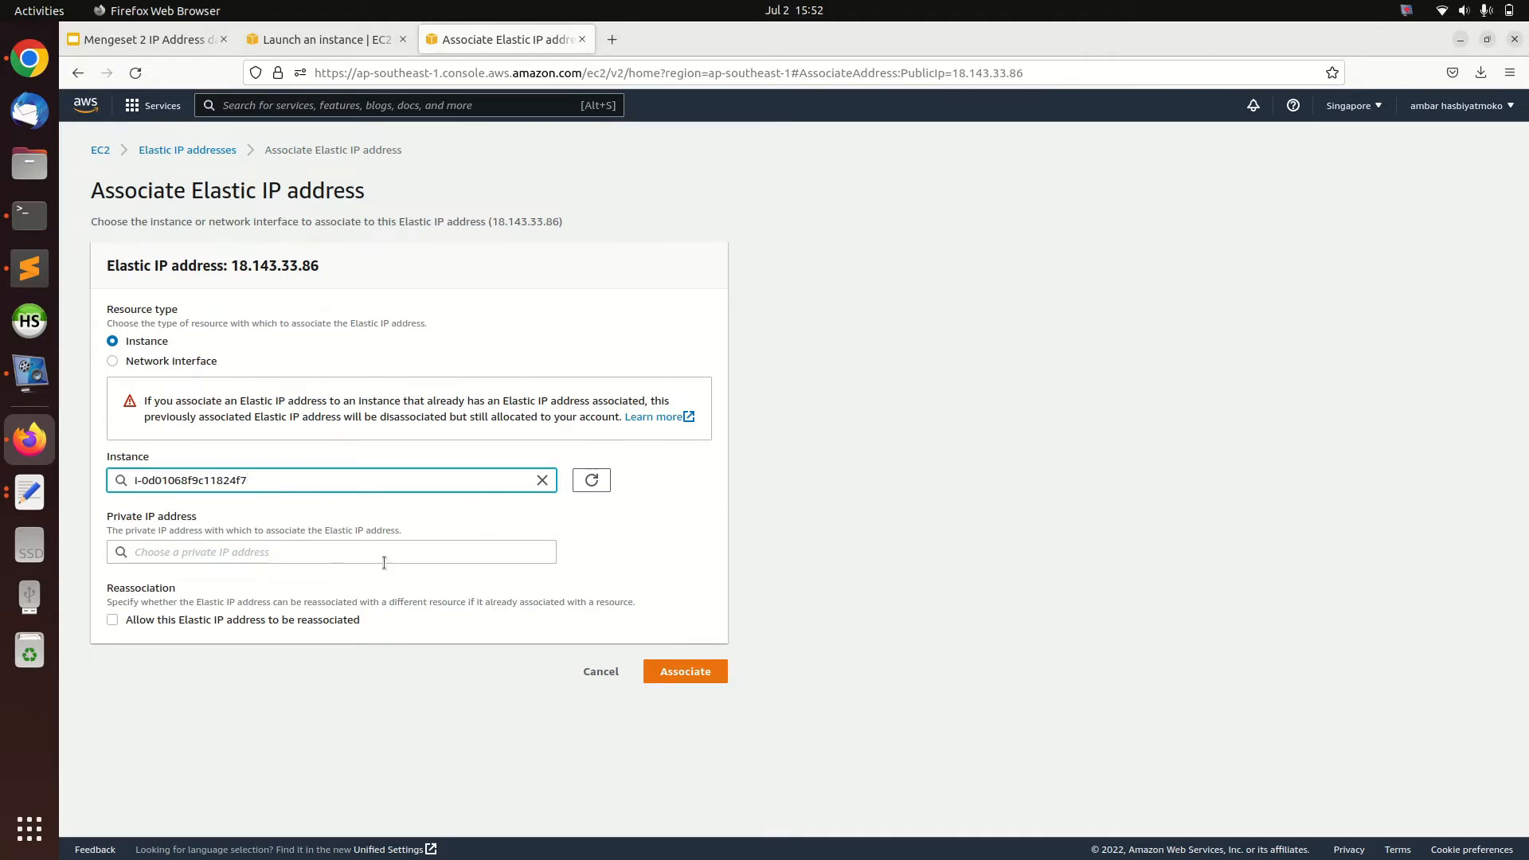
click(862, 499)
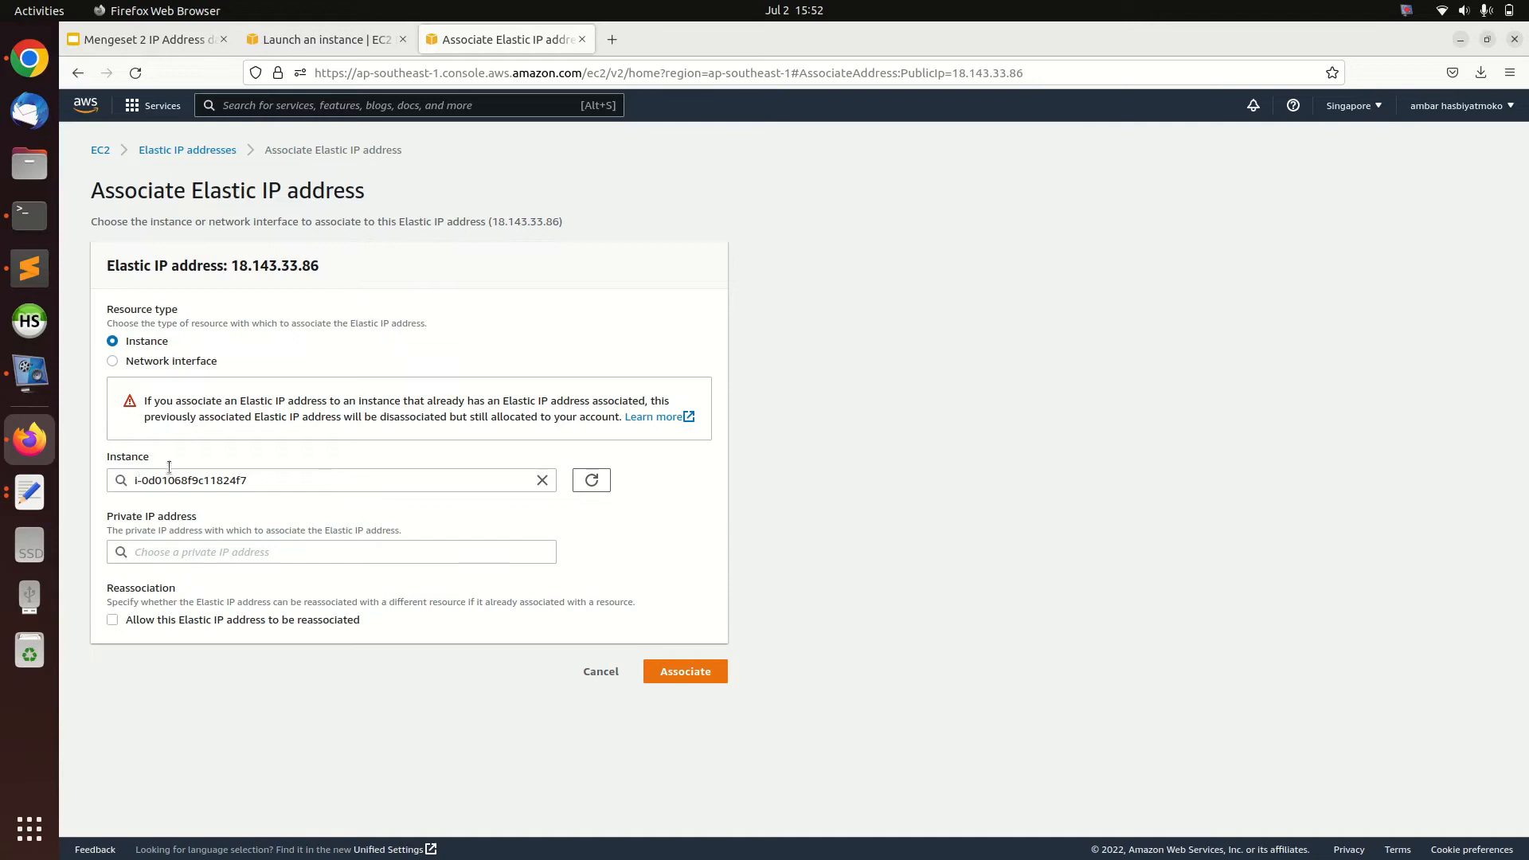
click(542, 480)
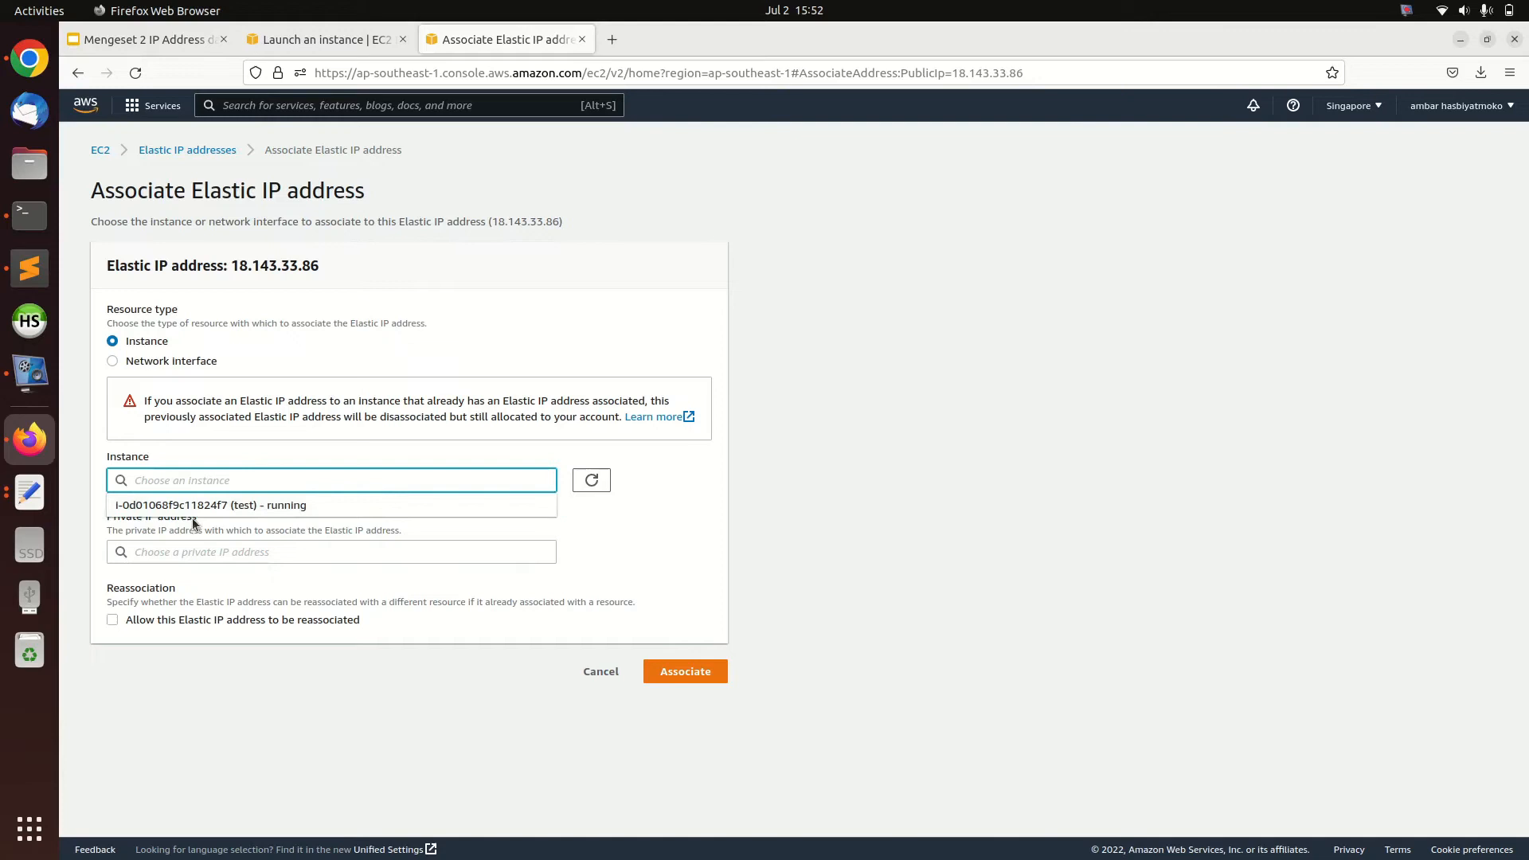
click(235, 505)
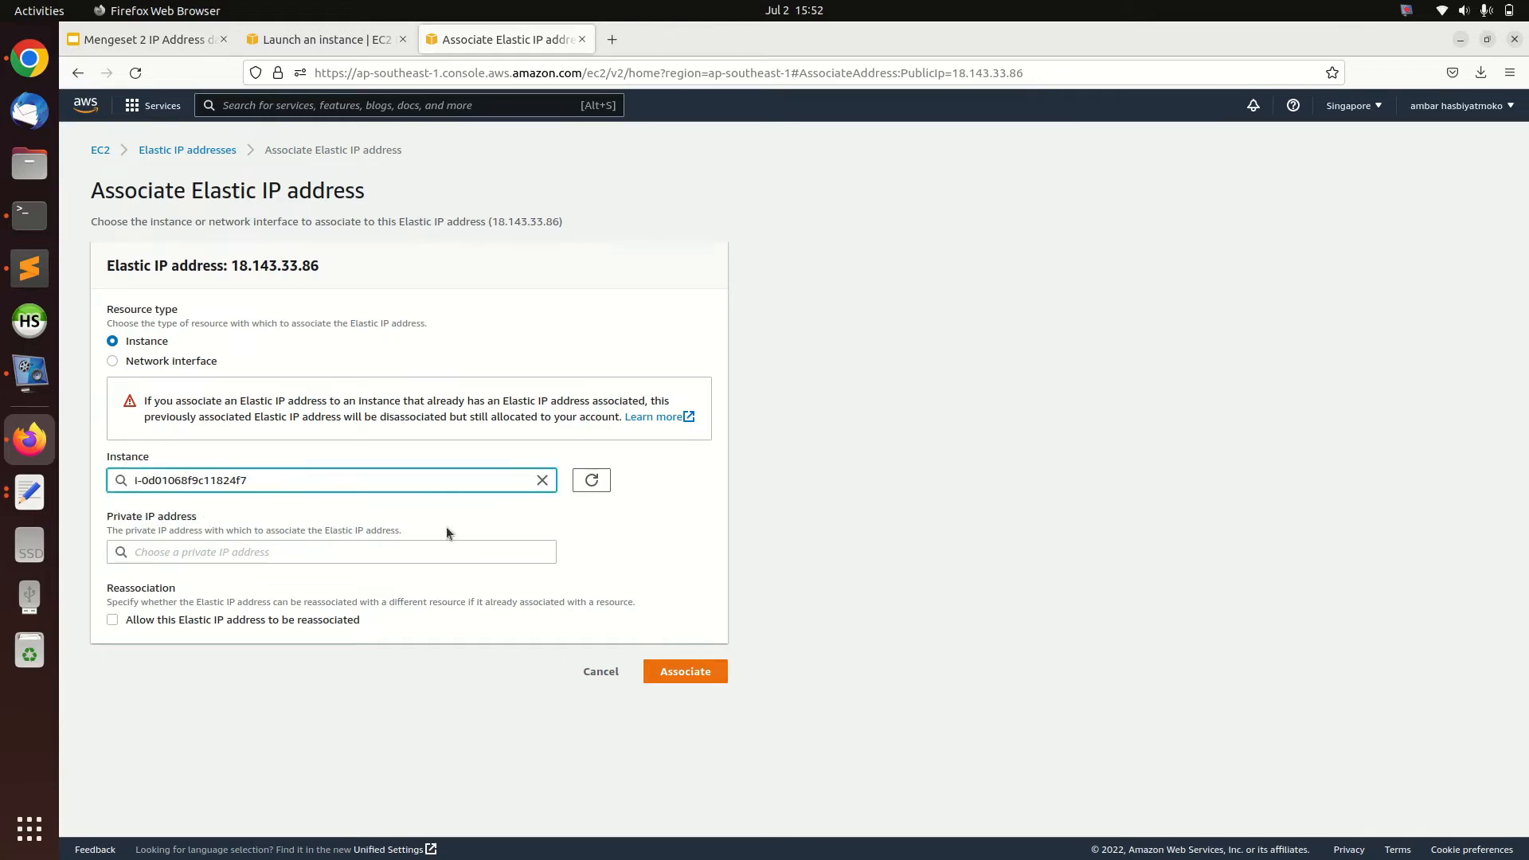
click(684, 672)
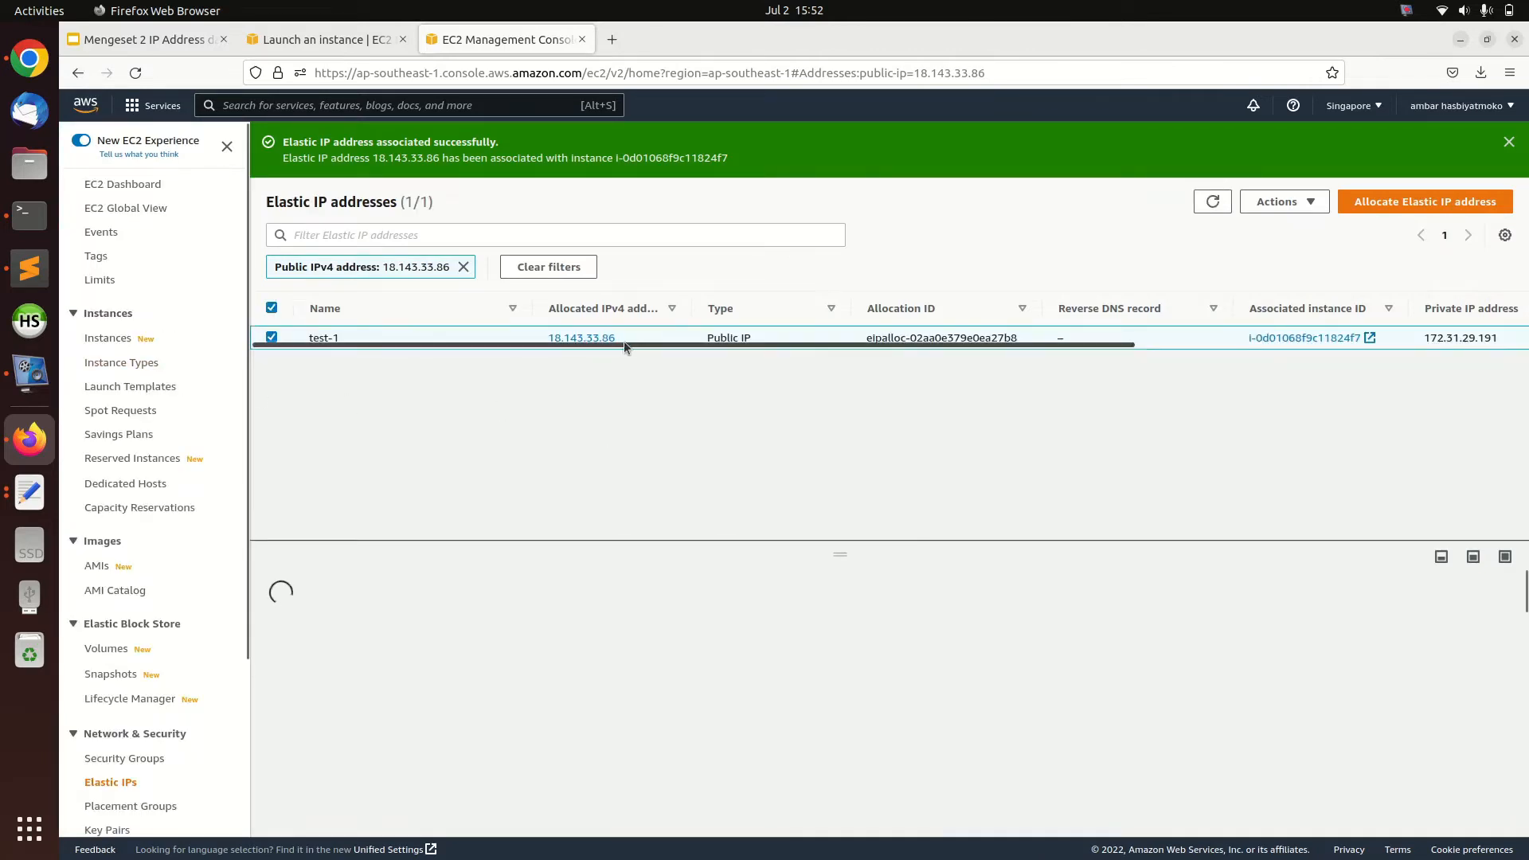
Copy the Elastic IP address 18.143.33.86 into the text document and return to the instances list in the browser
drag(556, 350, 543, 336)
key(ctrl+c)
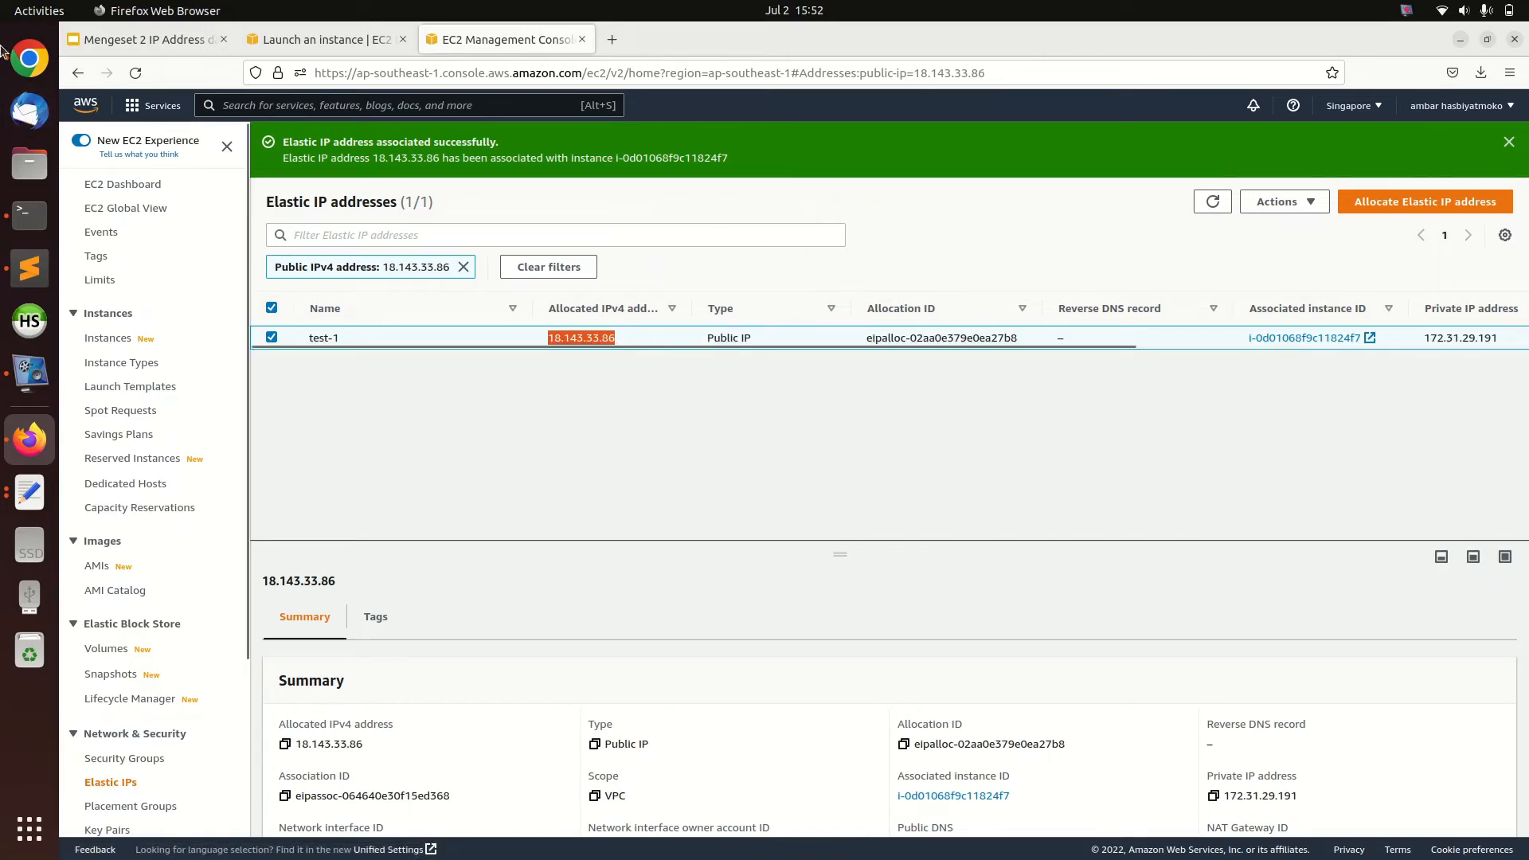
click(29, 492)
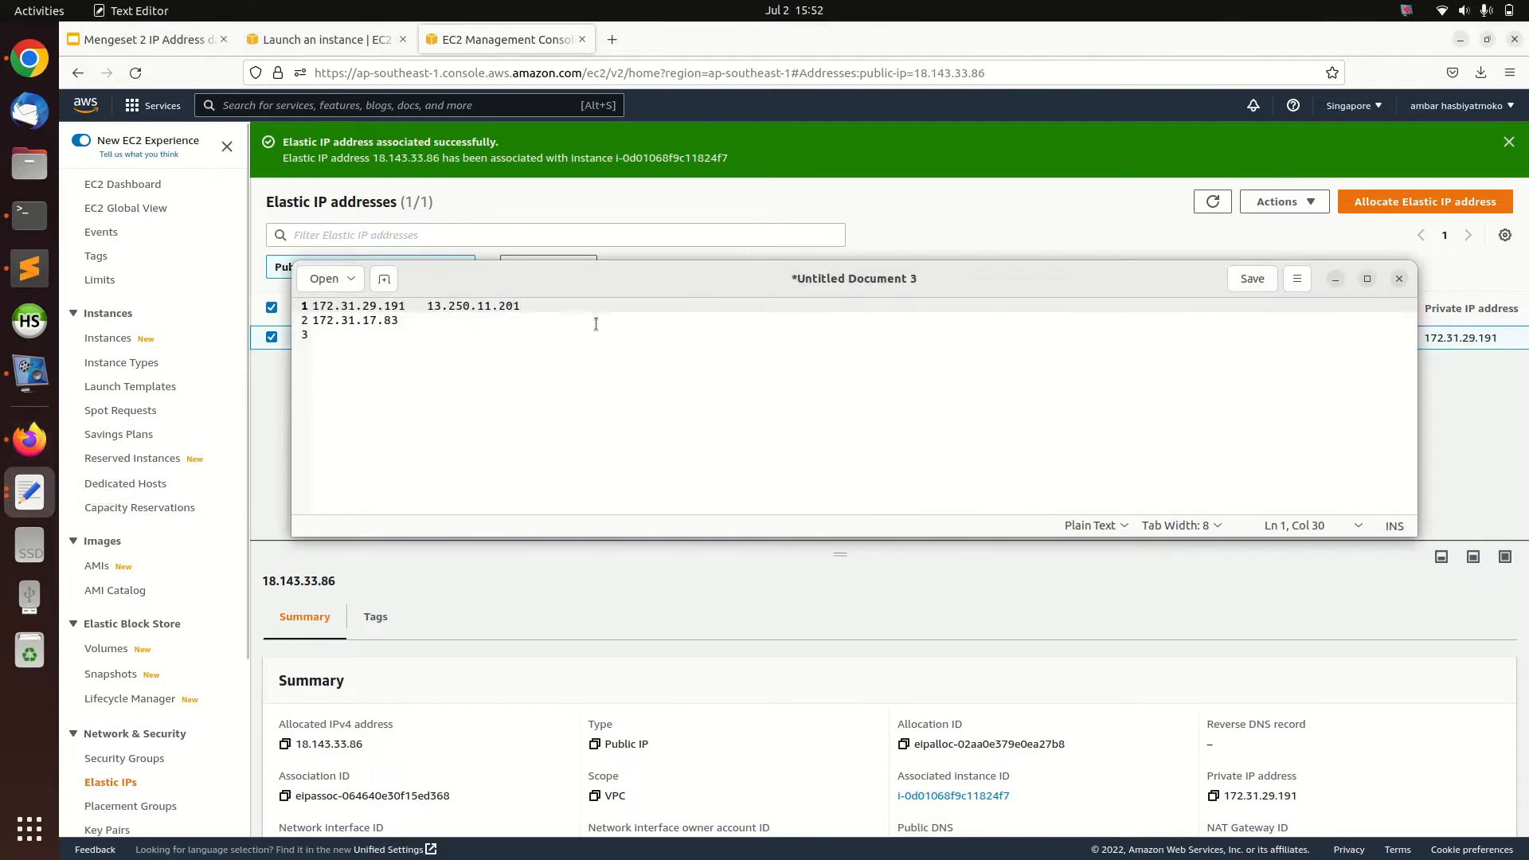
key(ctrl+v)
click(116, 341)
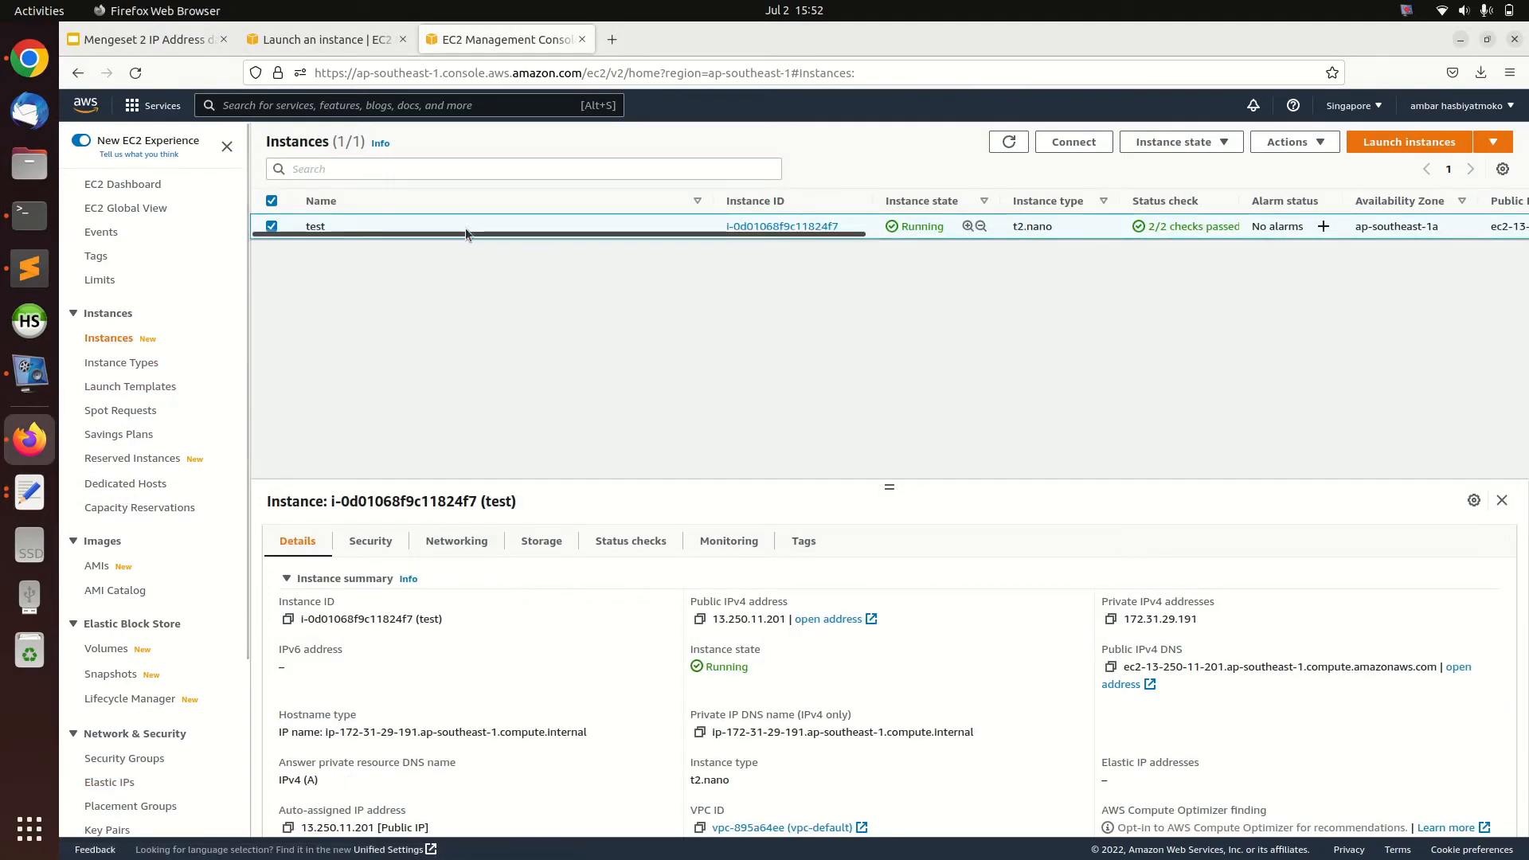
Refresh the instances list to check its Elastic IP and remove 13.250.11.201 from the text document
drag(462, 232, 920, 246)
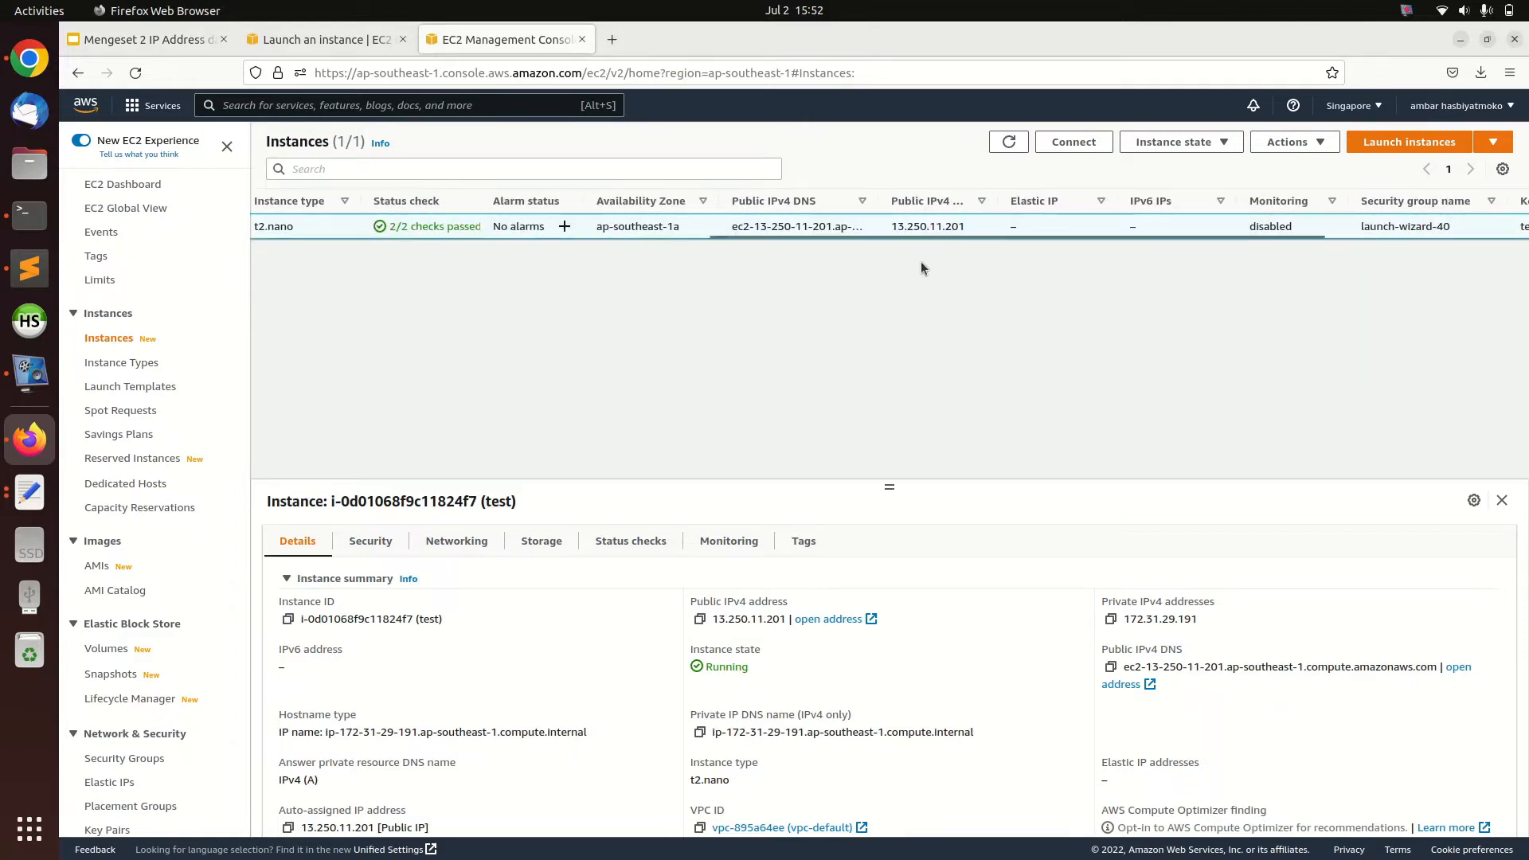
click(1009, 142)
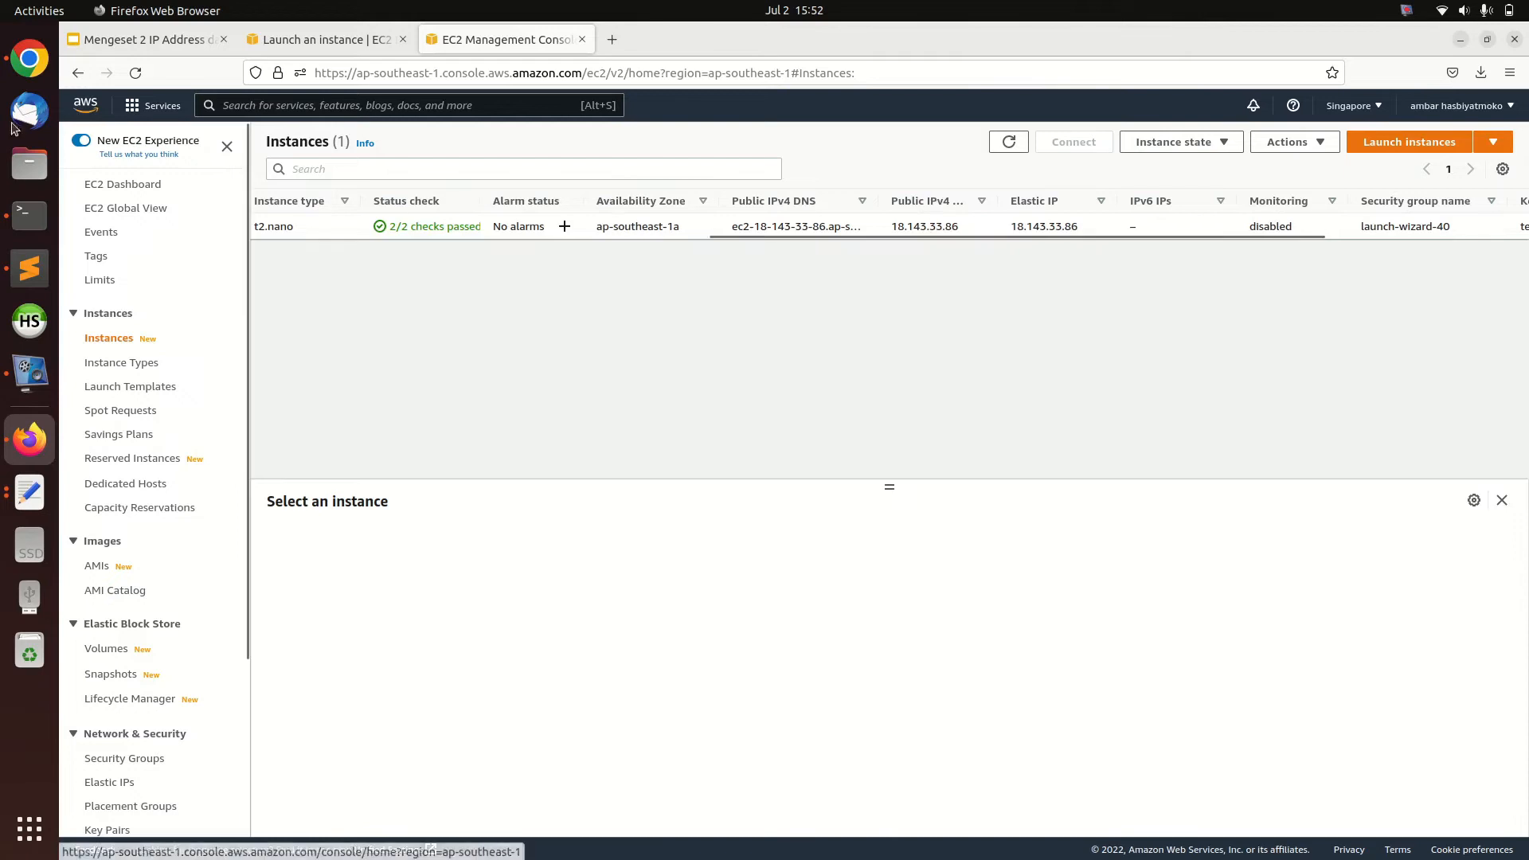
click(30, 492)
drag(517, 308, 427, 307)
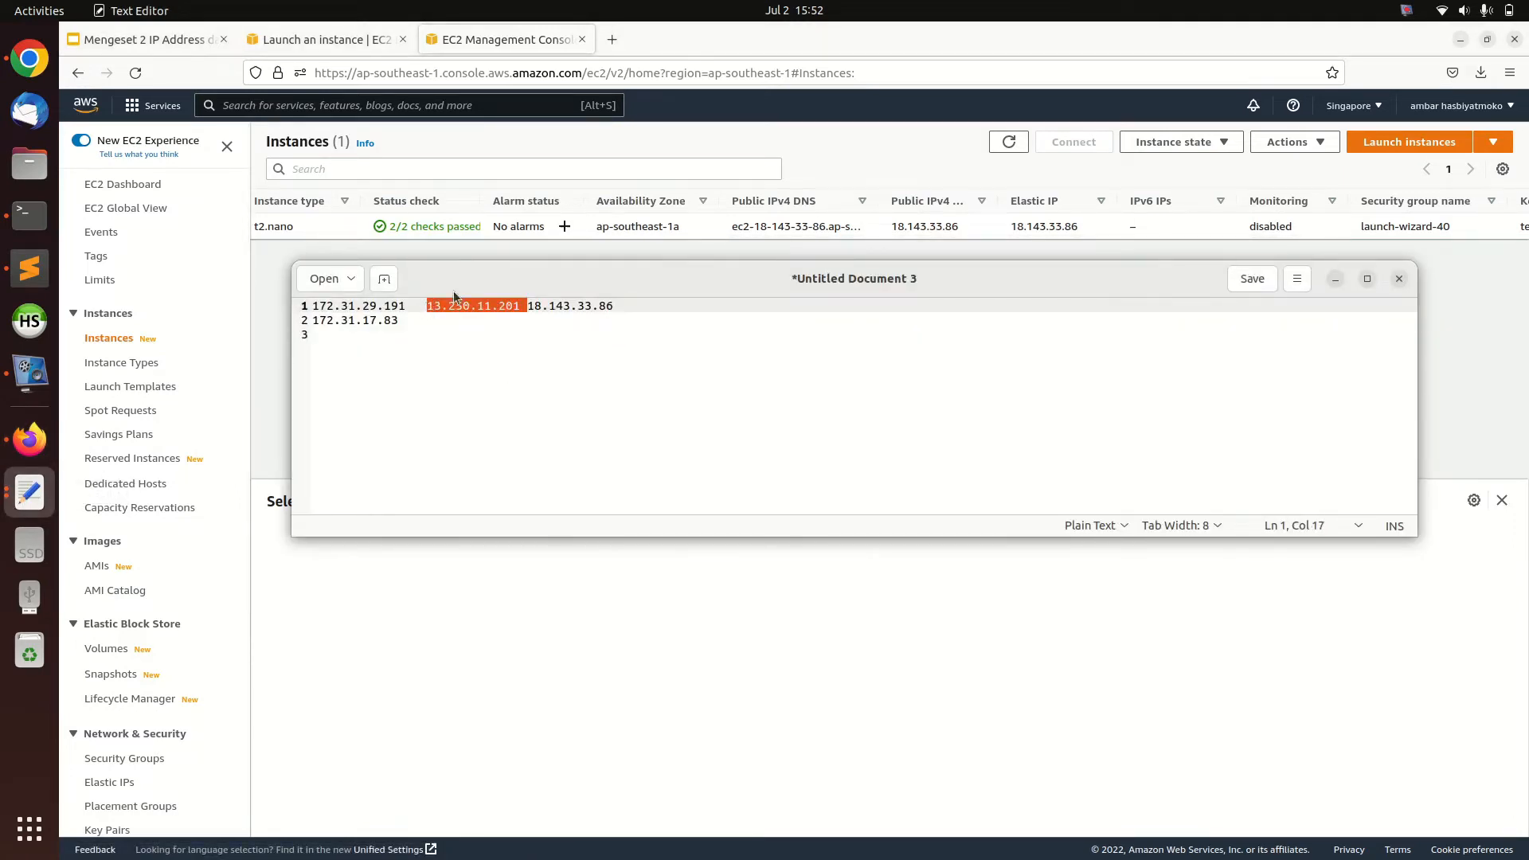
drag(621, 276, 619, 312)
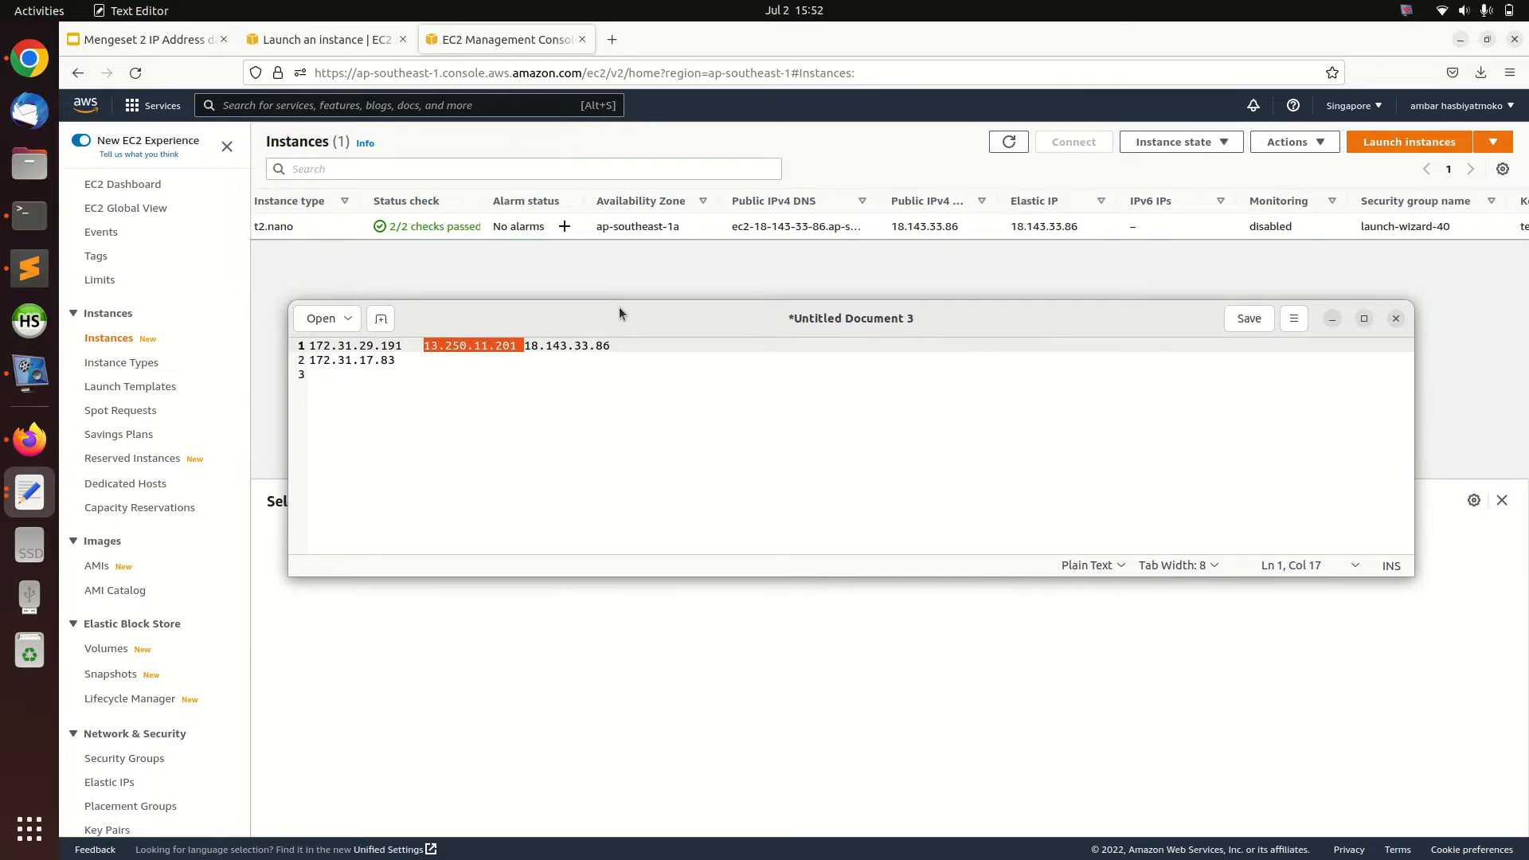
key(BackSpace)
key(BackSpace)
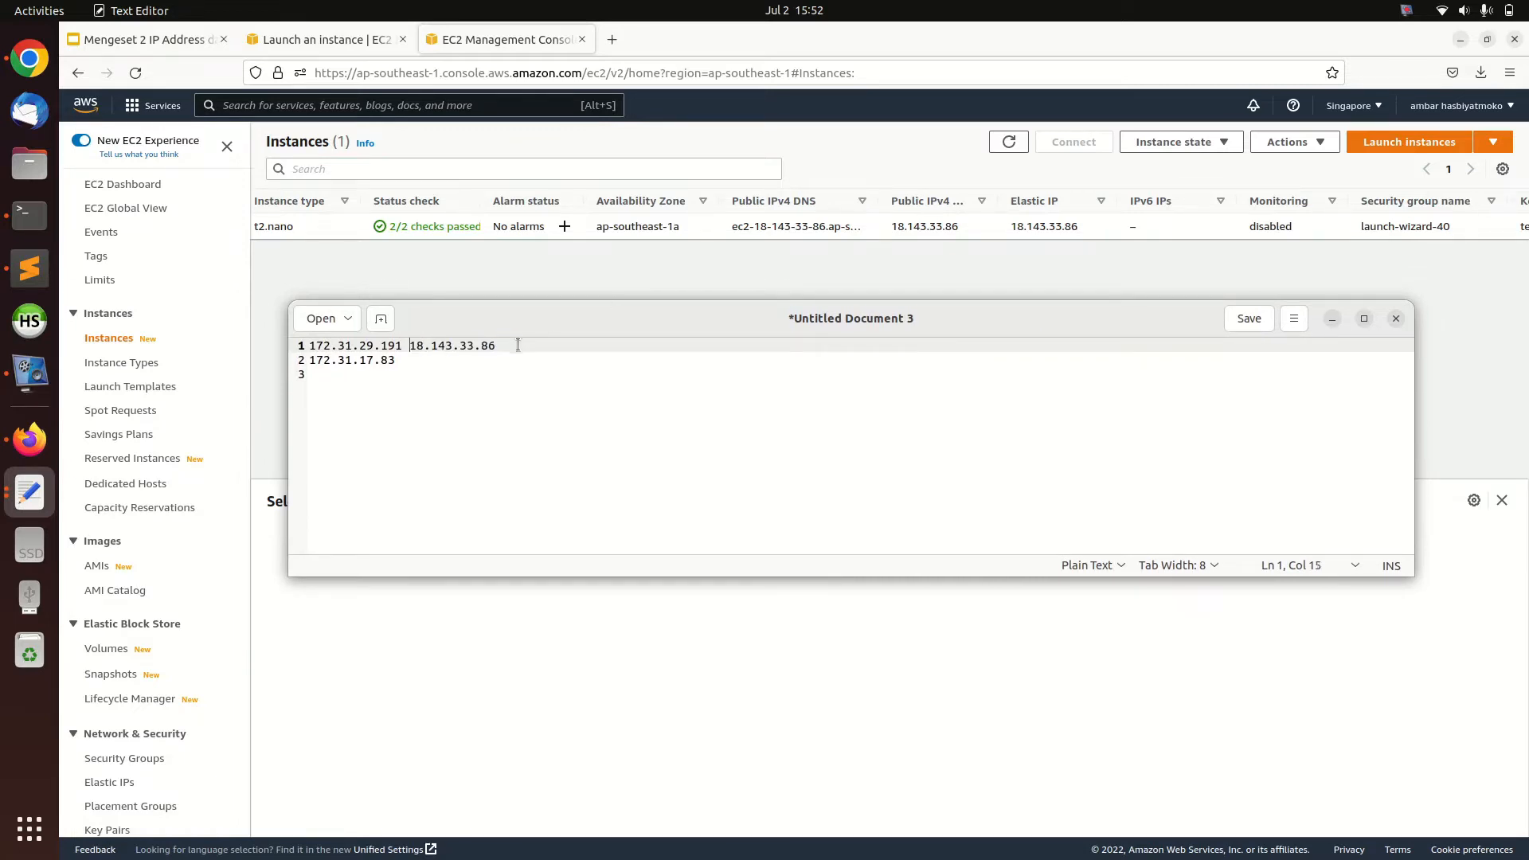
Separate 172.31.29.191 and 18.143.33.86 with a tab on the first line of the text document
click(489, 359)
drag(502, 345, 315, 346)
click(351, 353)
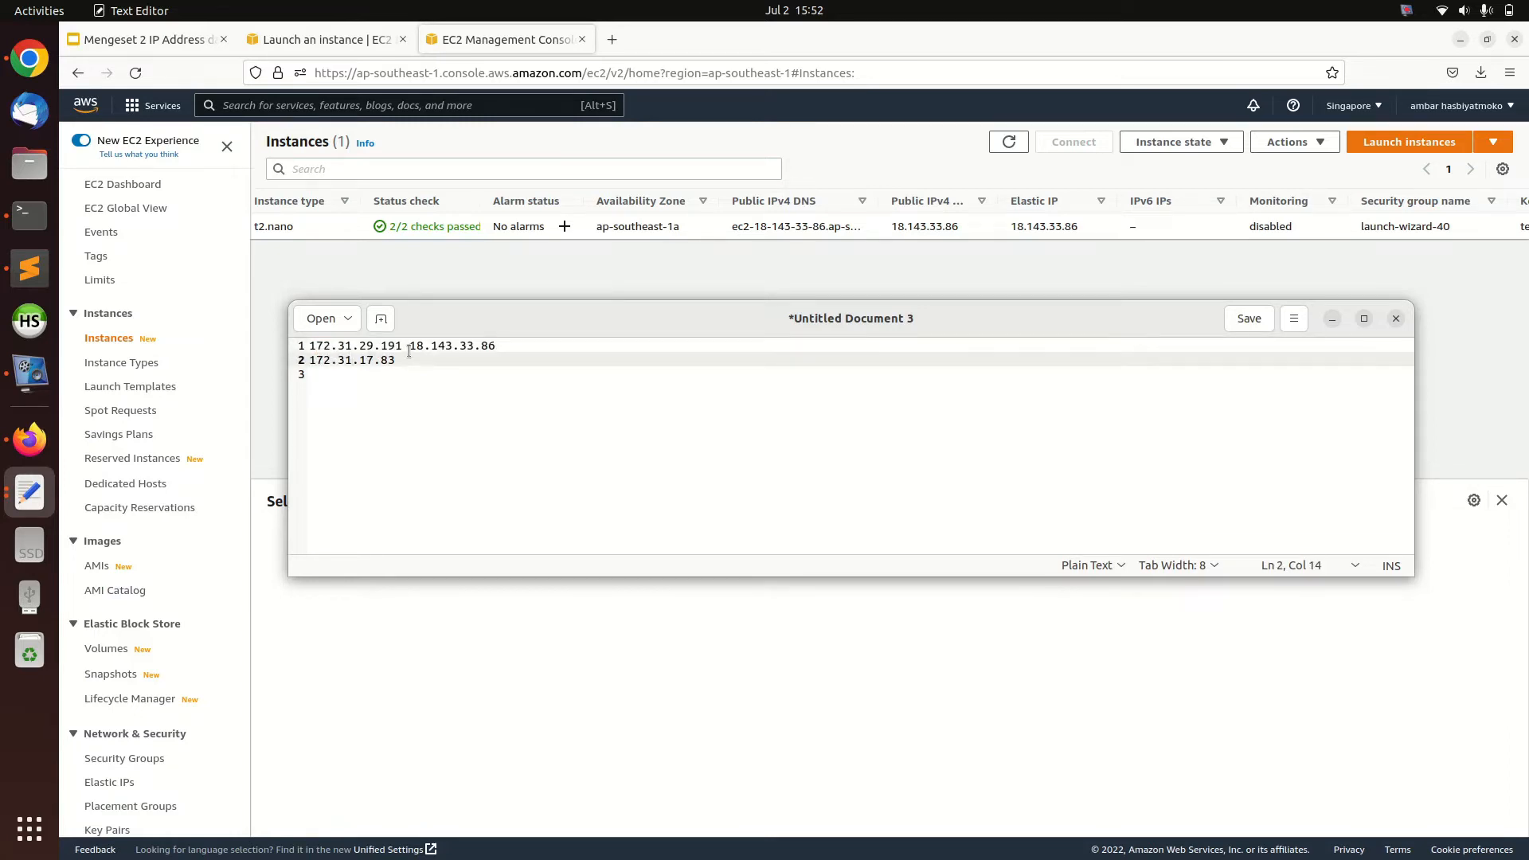
drag(409, 345, 578, 344)
click(564, 367)
click(515, 363)
key(Up)
key(Left)
key(BackSpace)
key(Left)
key(Tab)
key(Down)
key(Tab)
key(Tab)
drag(428, 348, 509, 345)
click(503, 367)
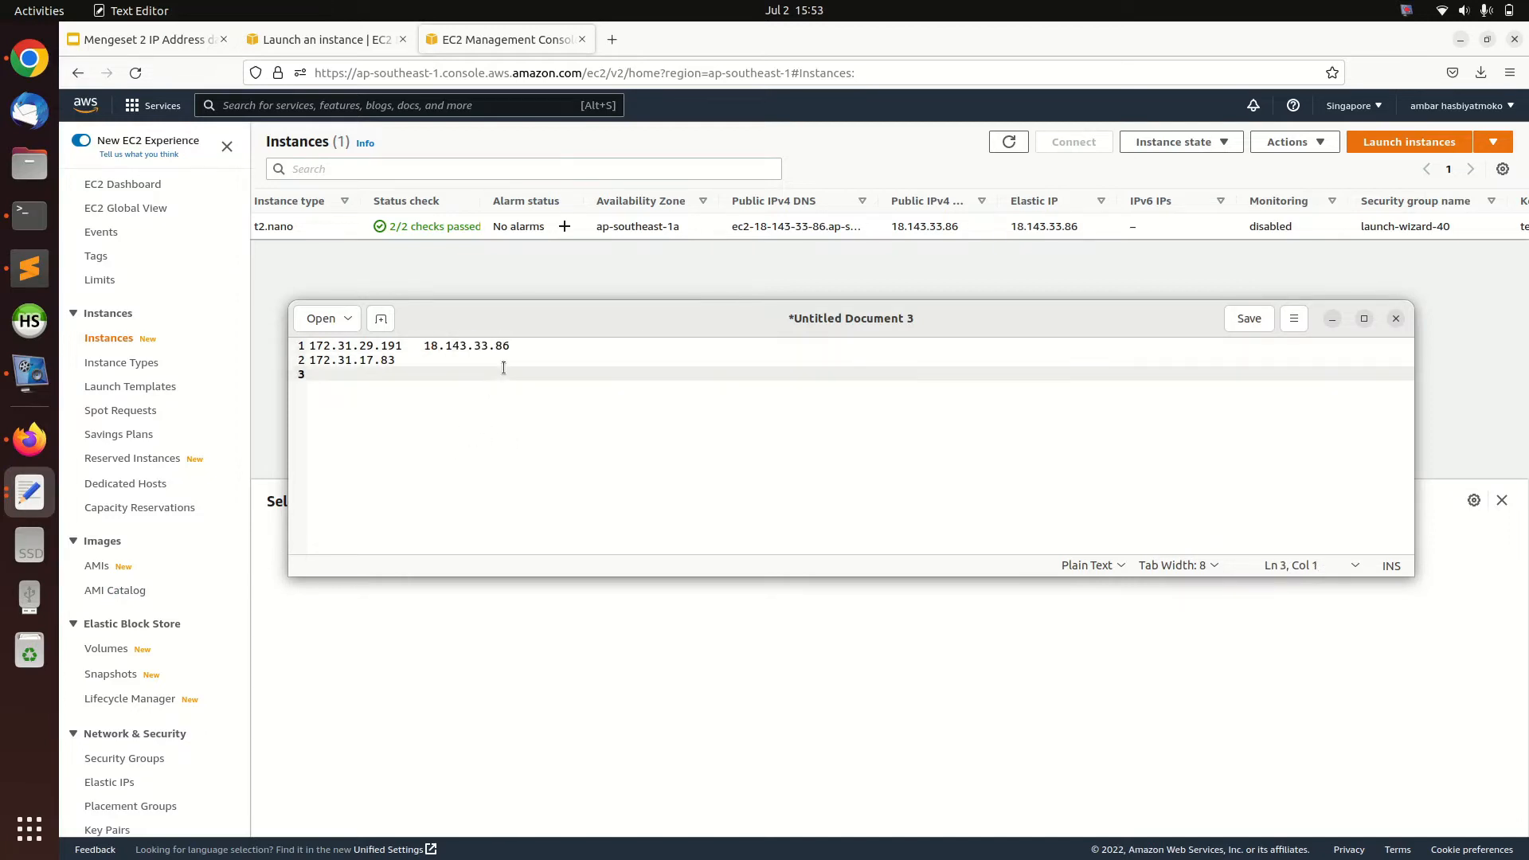
Review the steps slide in the presentation and allocate a second Elastic IP address from Amazon's pool of IPv4 addresses
click(139, 46)
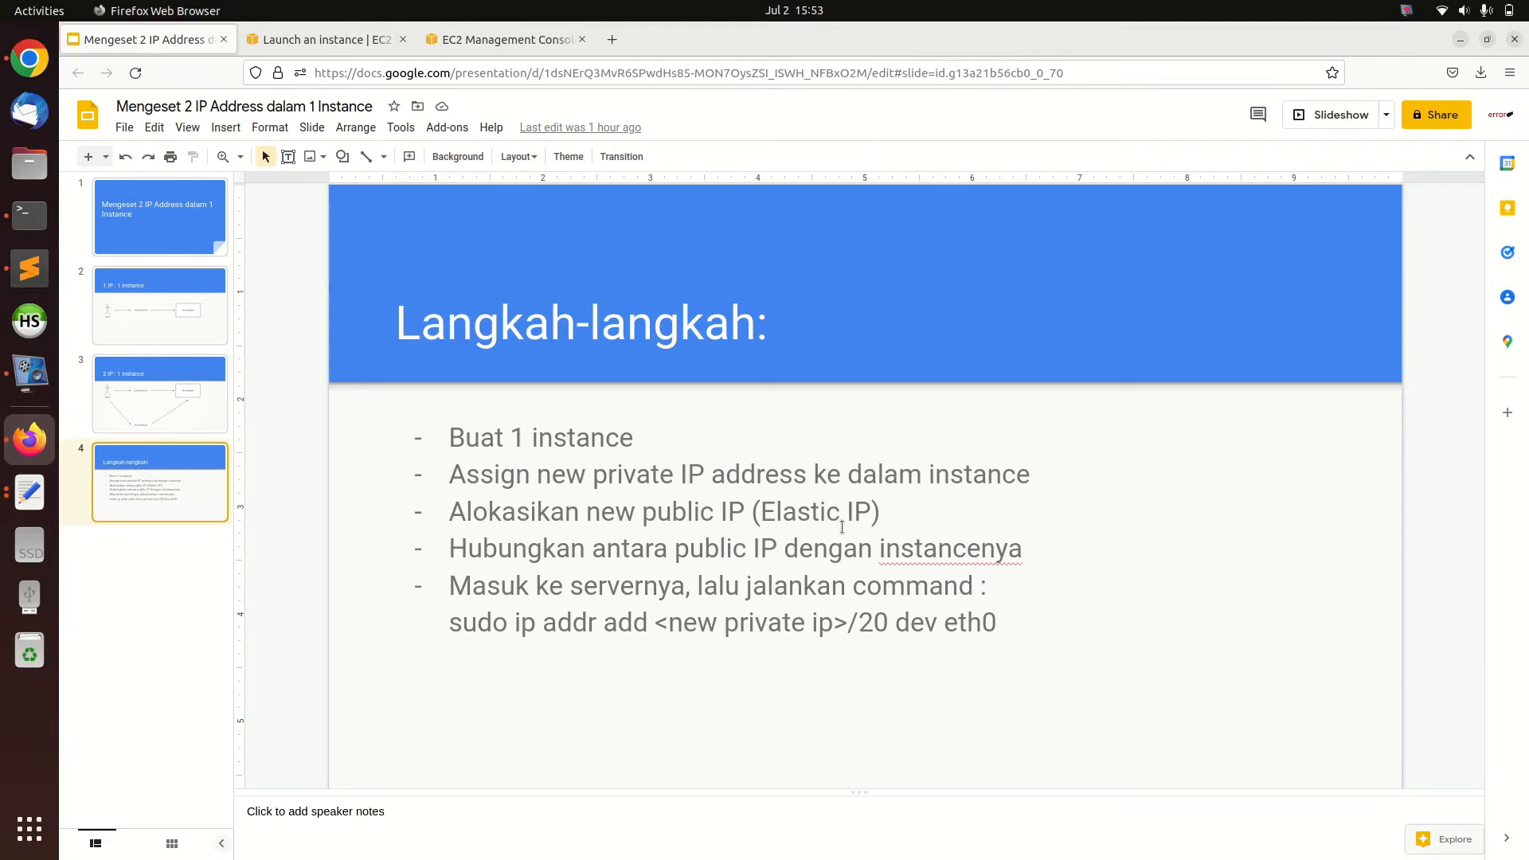
click(338, 40)
click(466, 40)
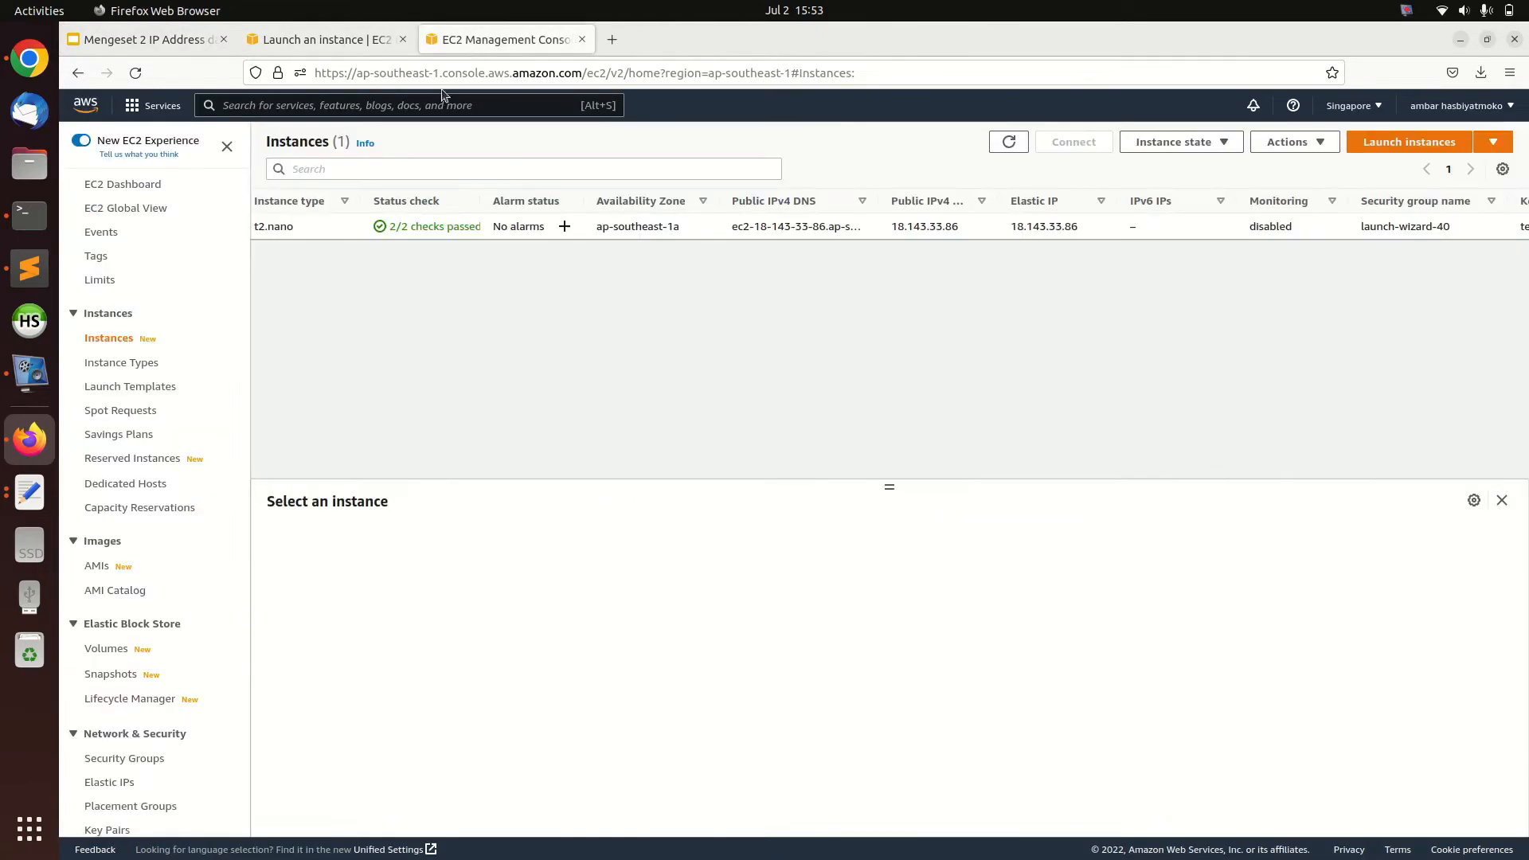
scroll(129, 701, down, 3)
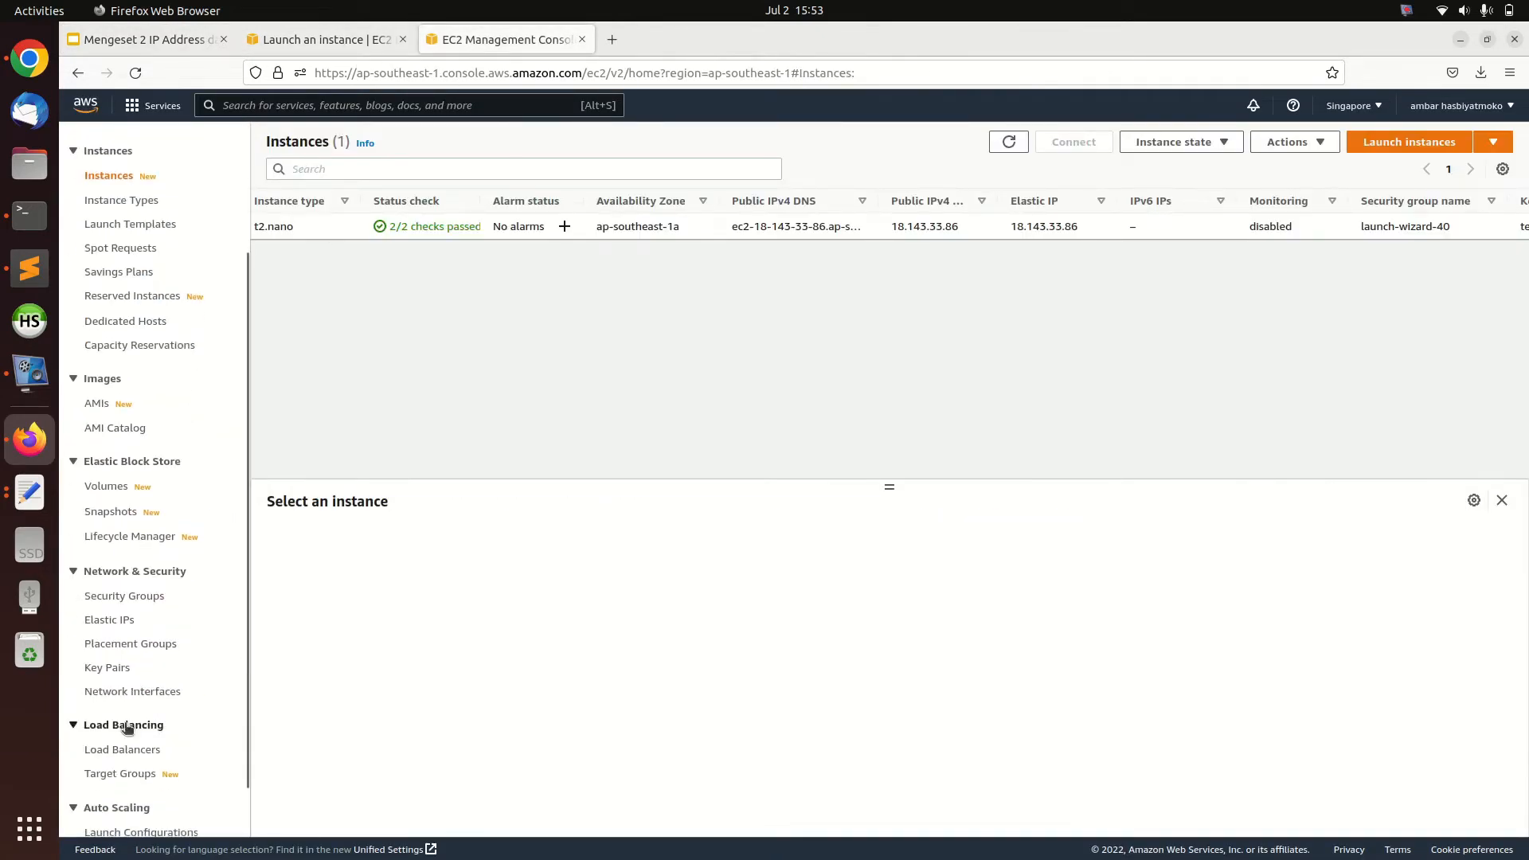
click(120, 623)
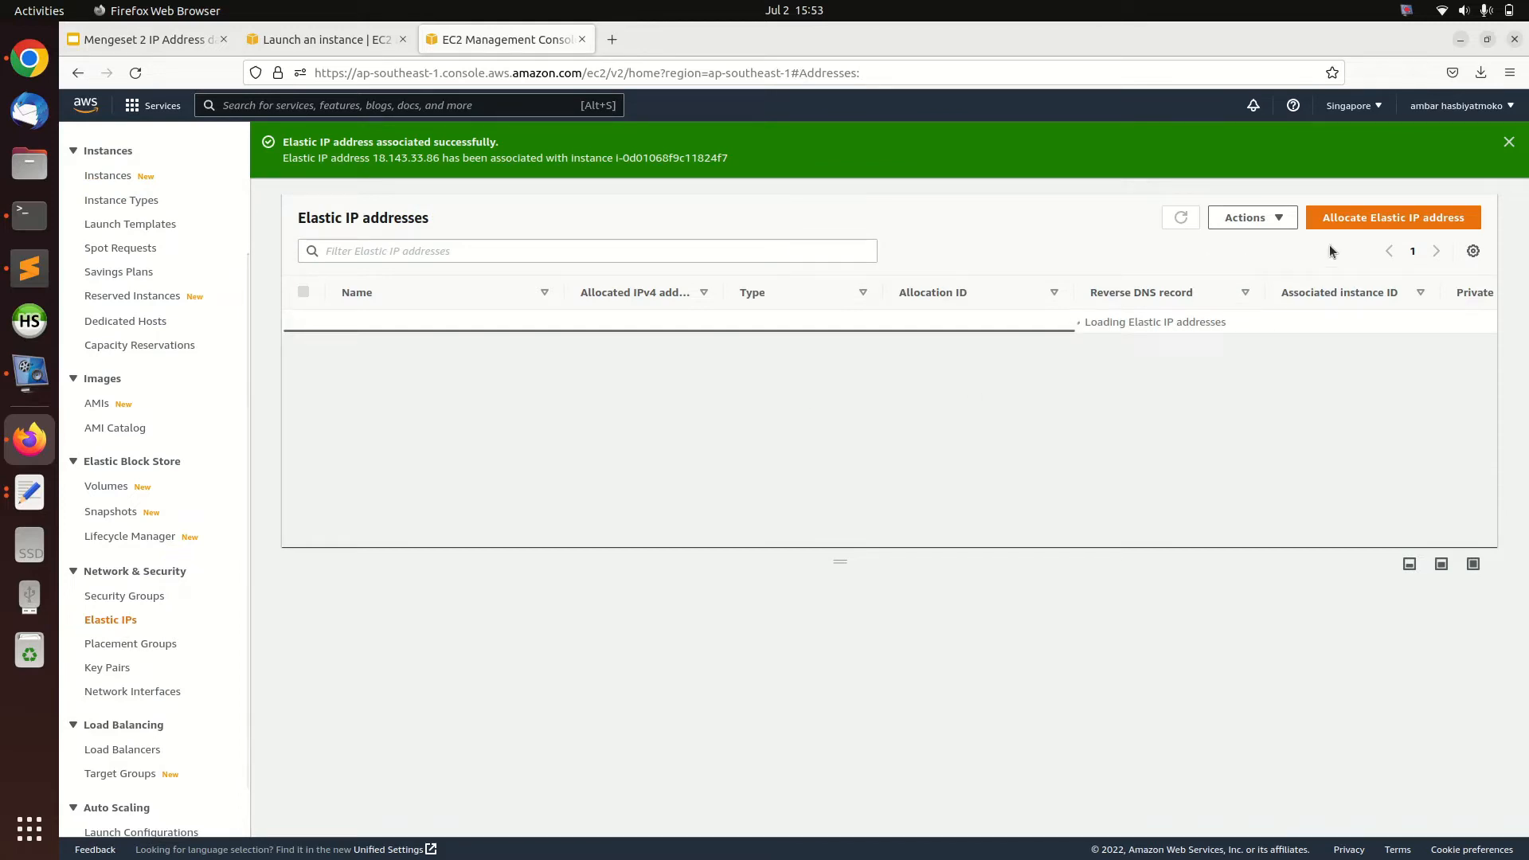
click(1319, 223)
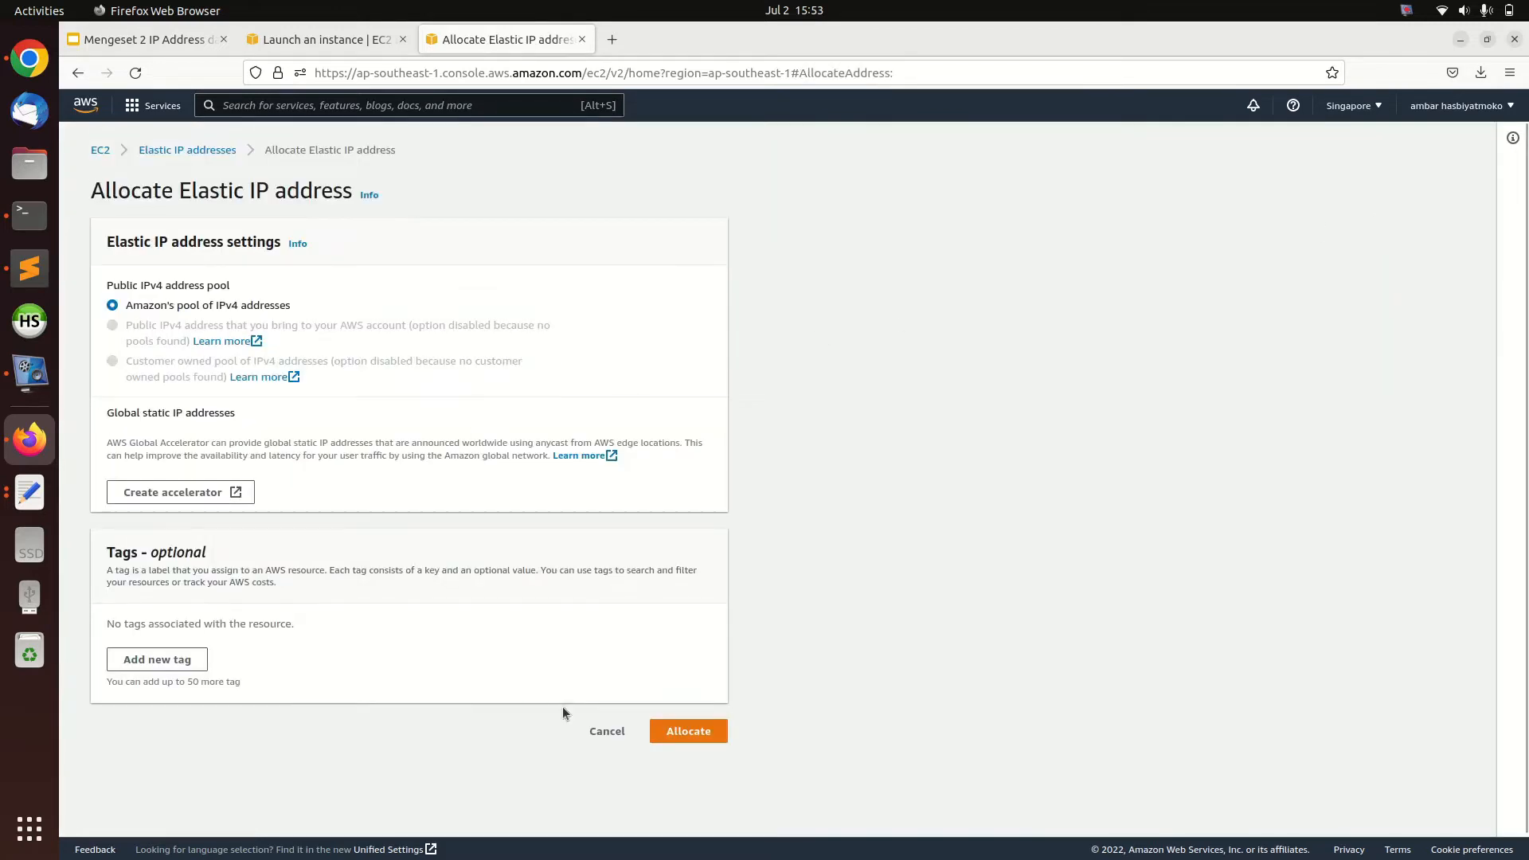
click(686, 732)
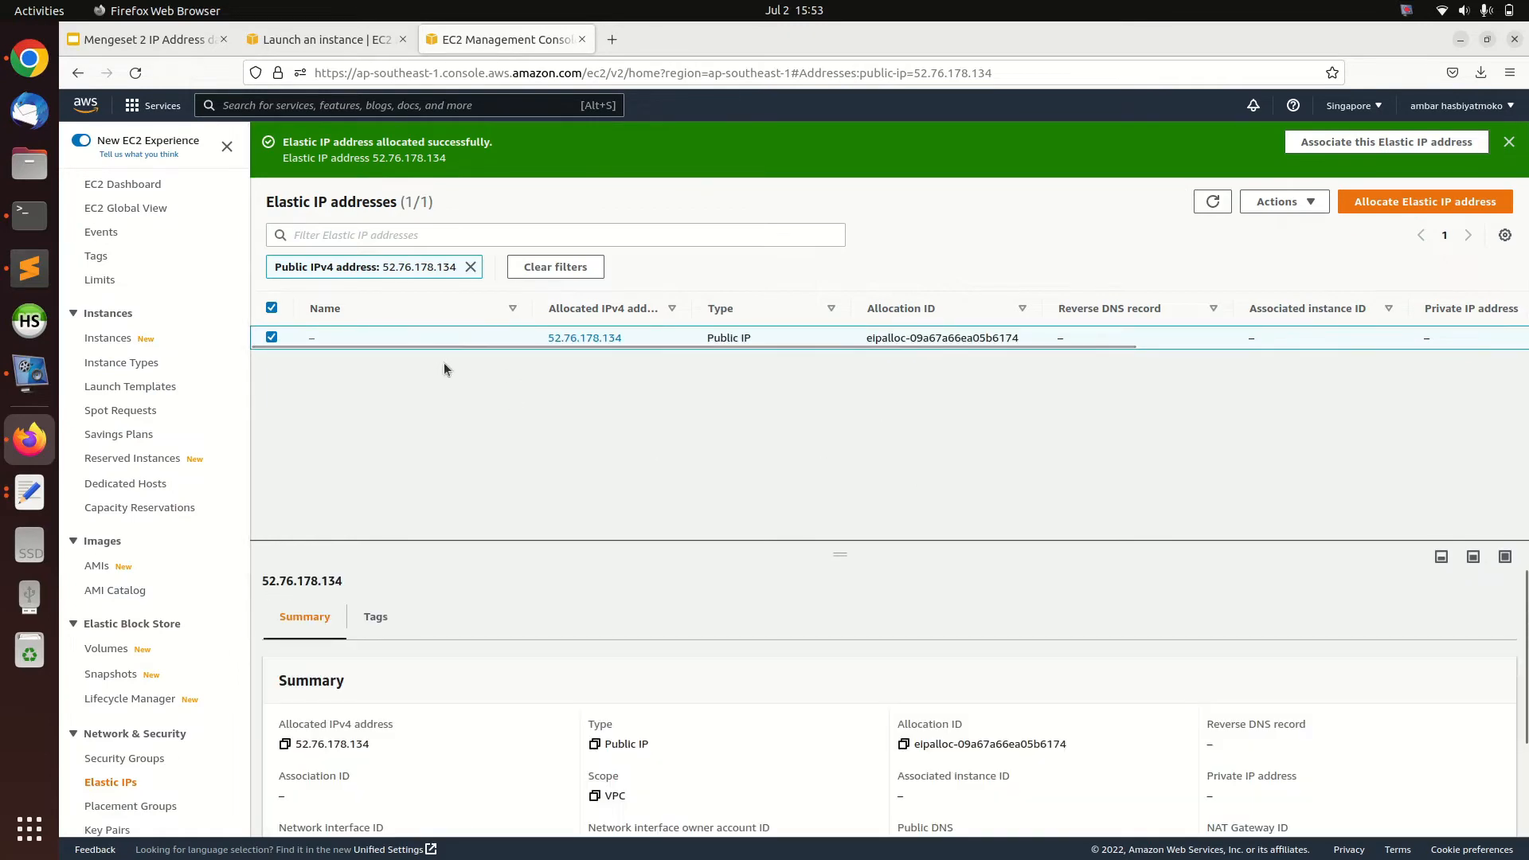
Clear the address filter and name the unnamed Elastic IP address test-2
click(470, 268)
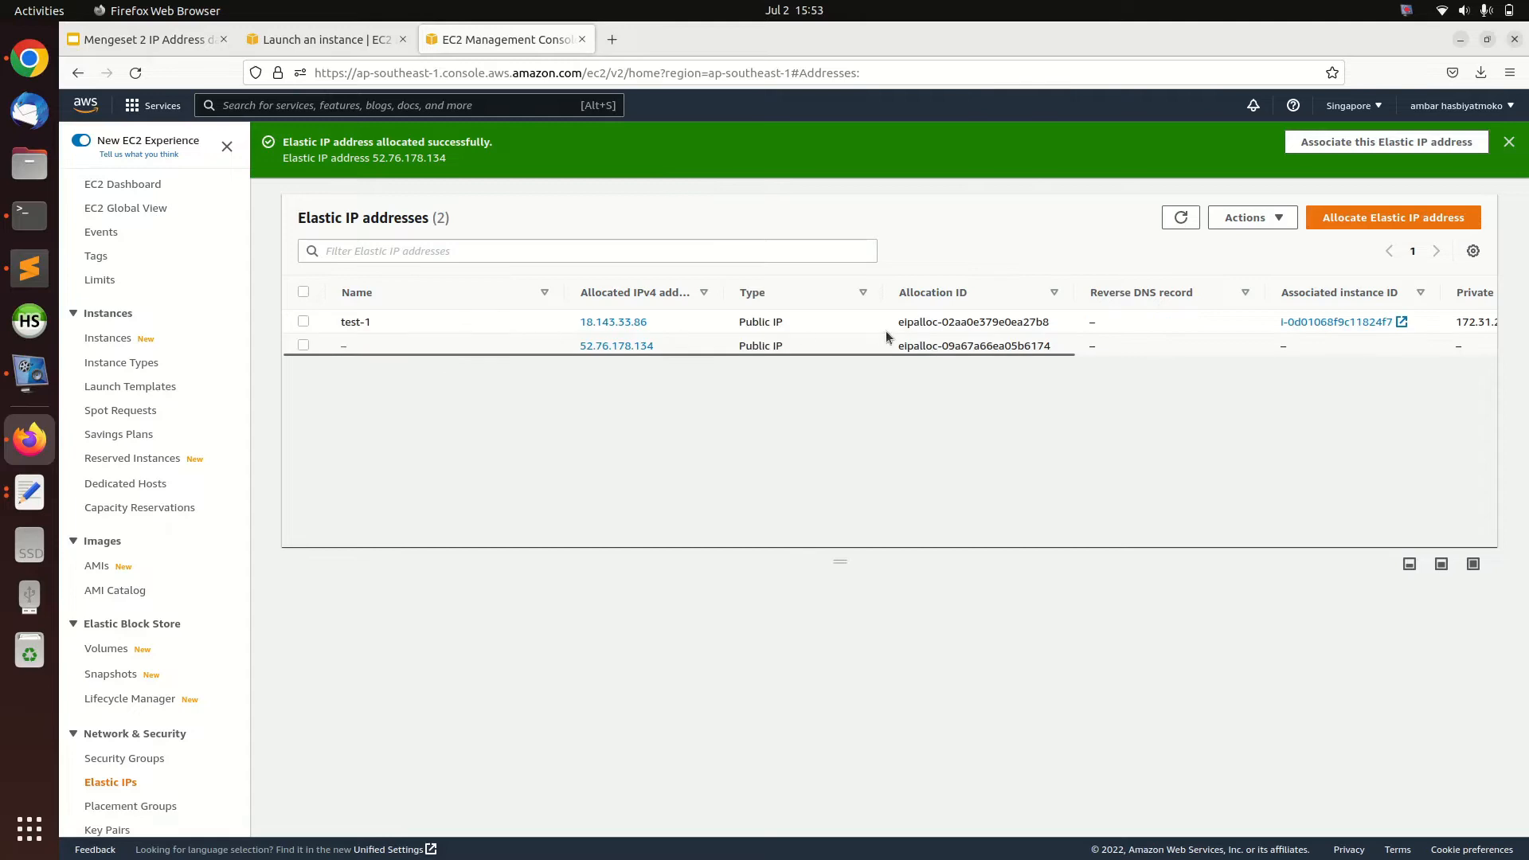
click(358, 346)
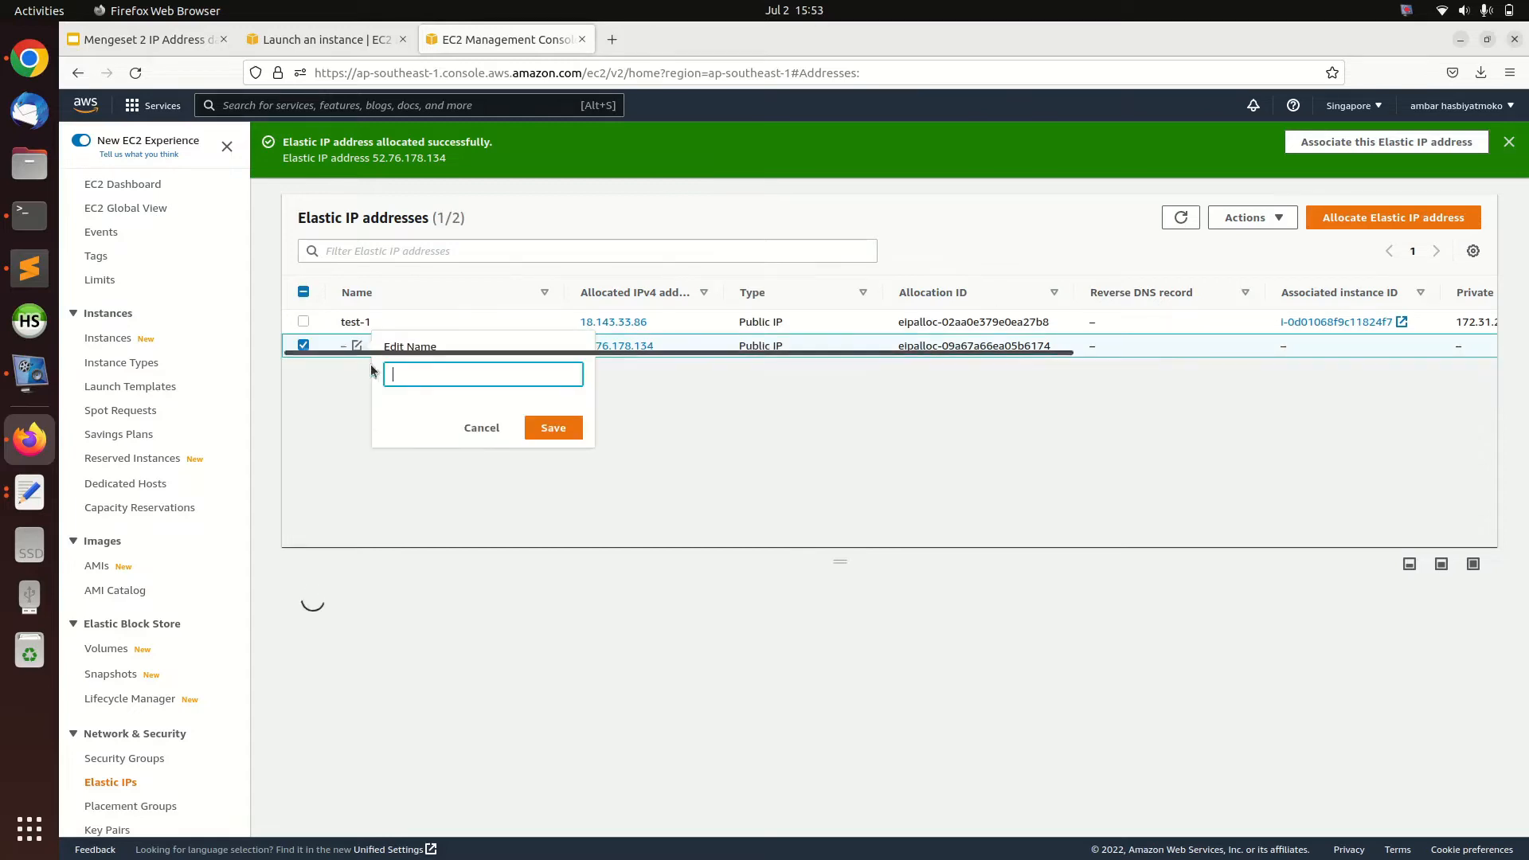
text(test-2)
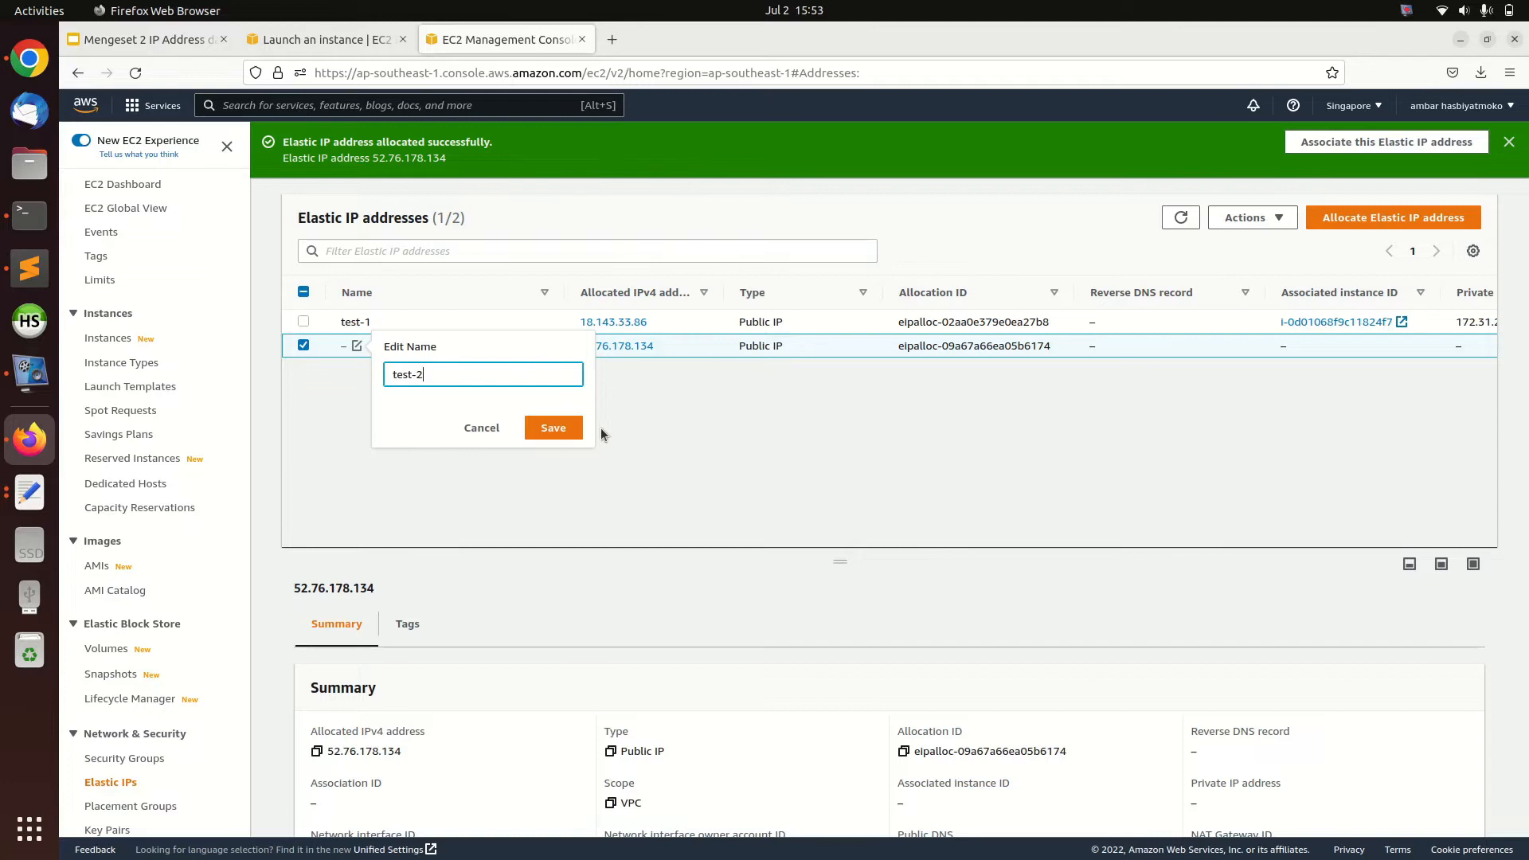
click(546, 427)
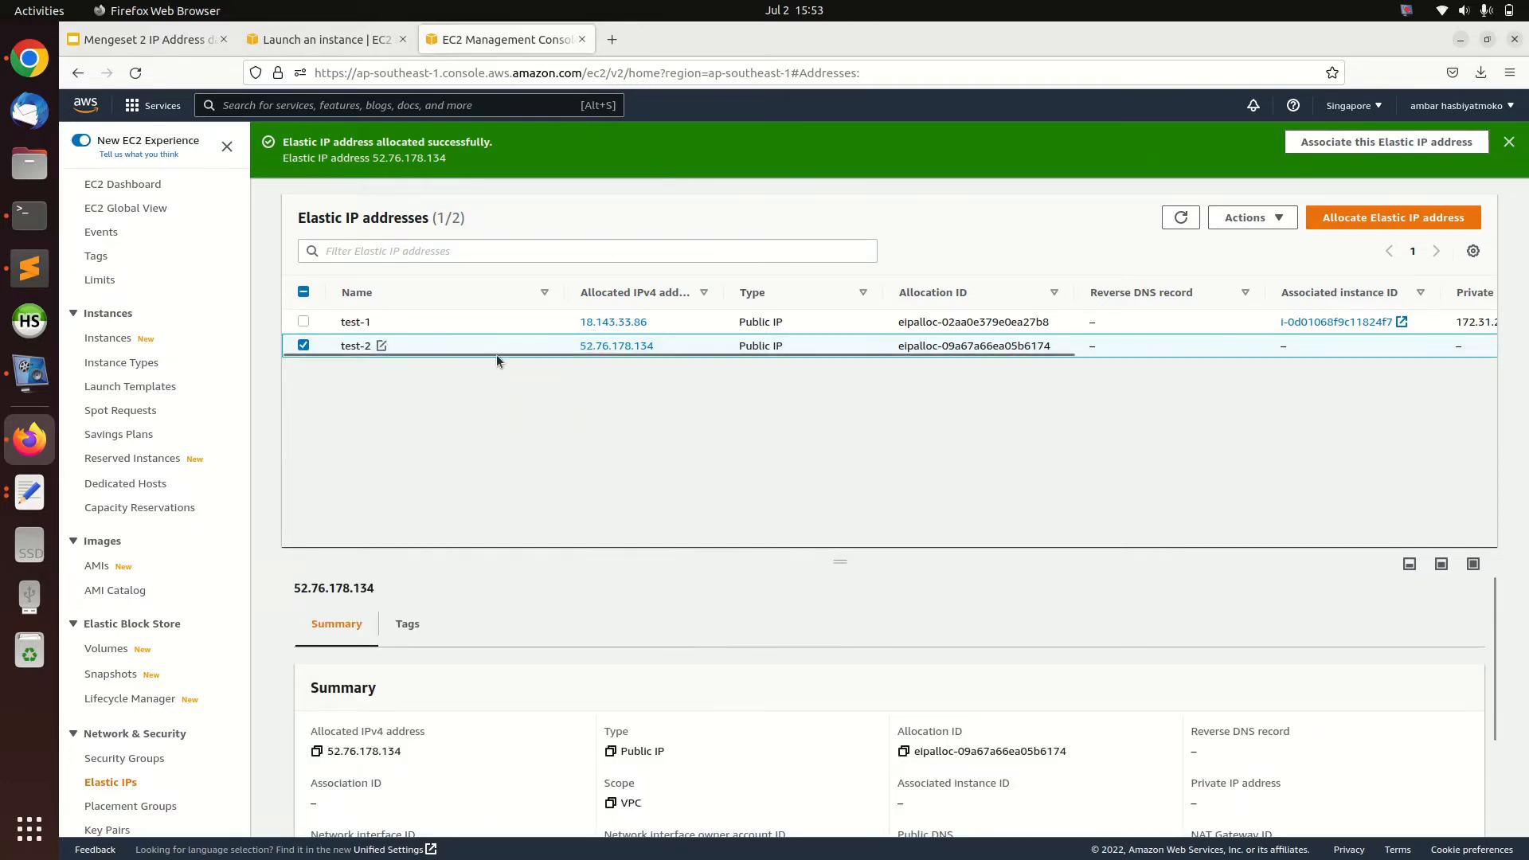
Copy the test-2 address 52.76.178.134 beside 172.31.17.83 in the text document, separated by a tab, and return to the browser
drag(662, 340, 563, 346)
key(ctrl+c)
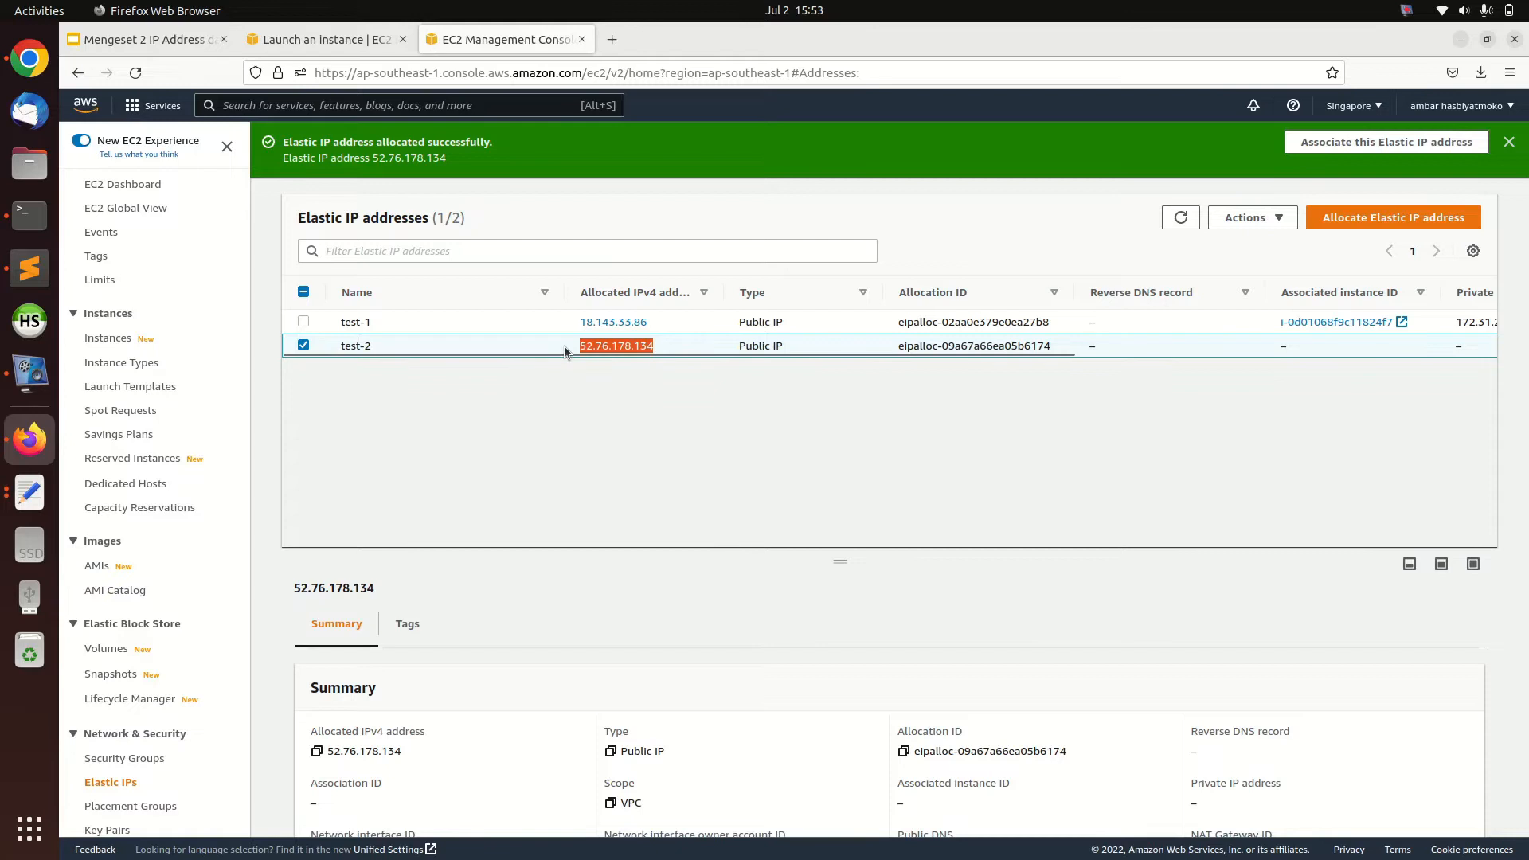
click(30, 492)
click(470, 362)
key(Tab)
key(ctrl+v)
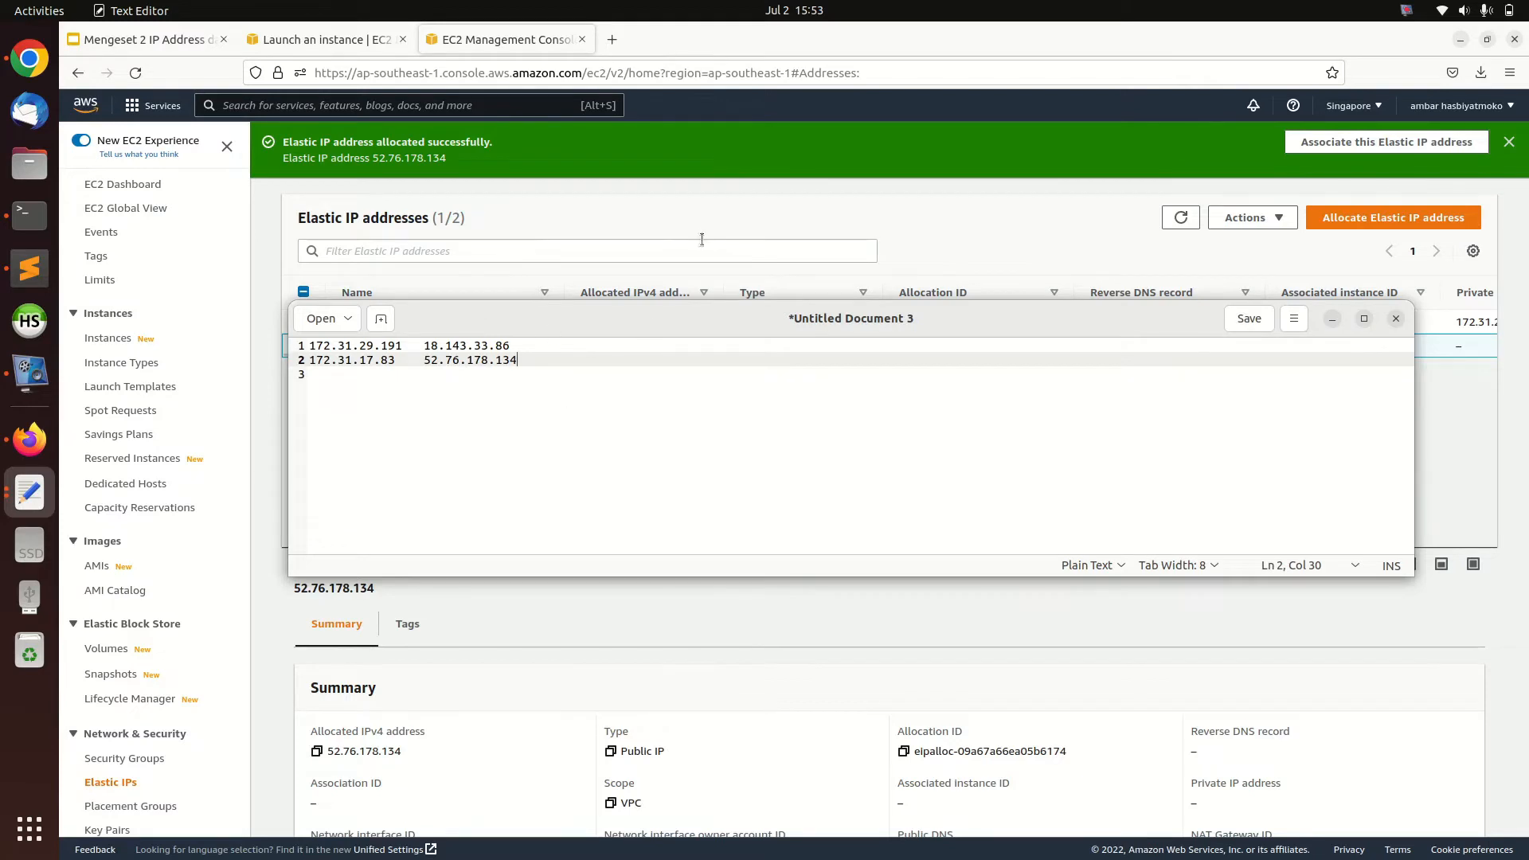
key(alt+Tab)
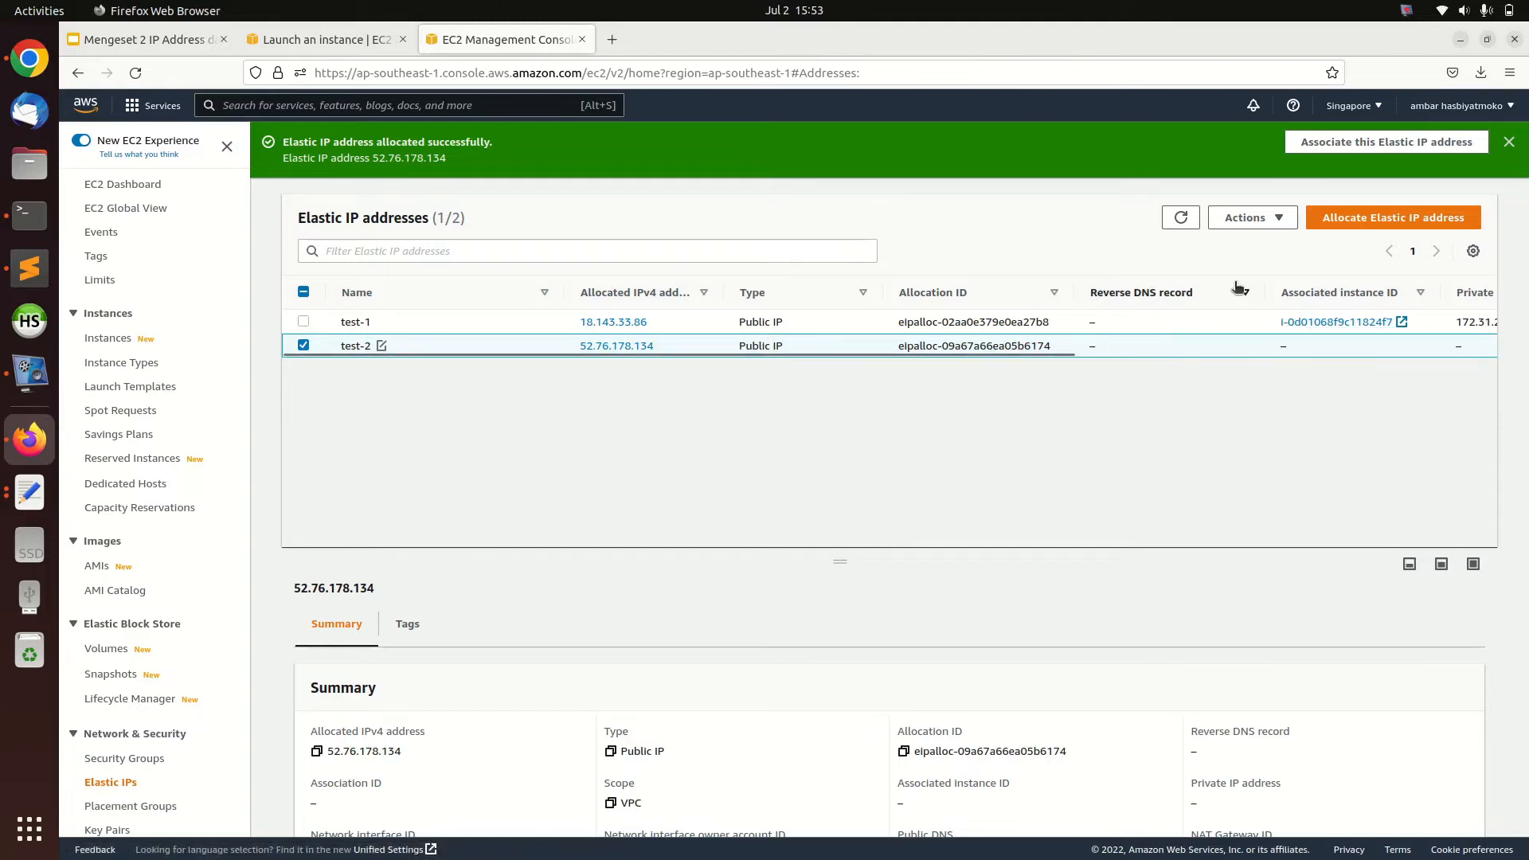
Start associating the test-2 Elastic IP address with the test instance and list the available private IP addresses
click(1244, 218)
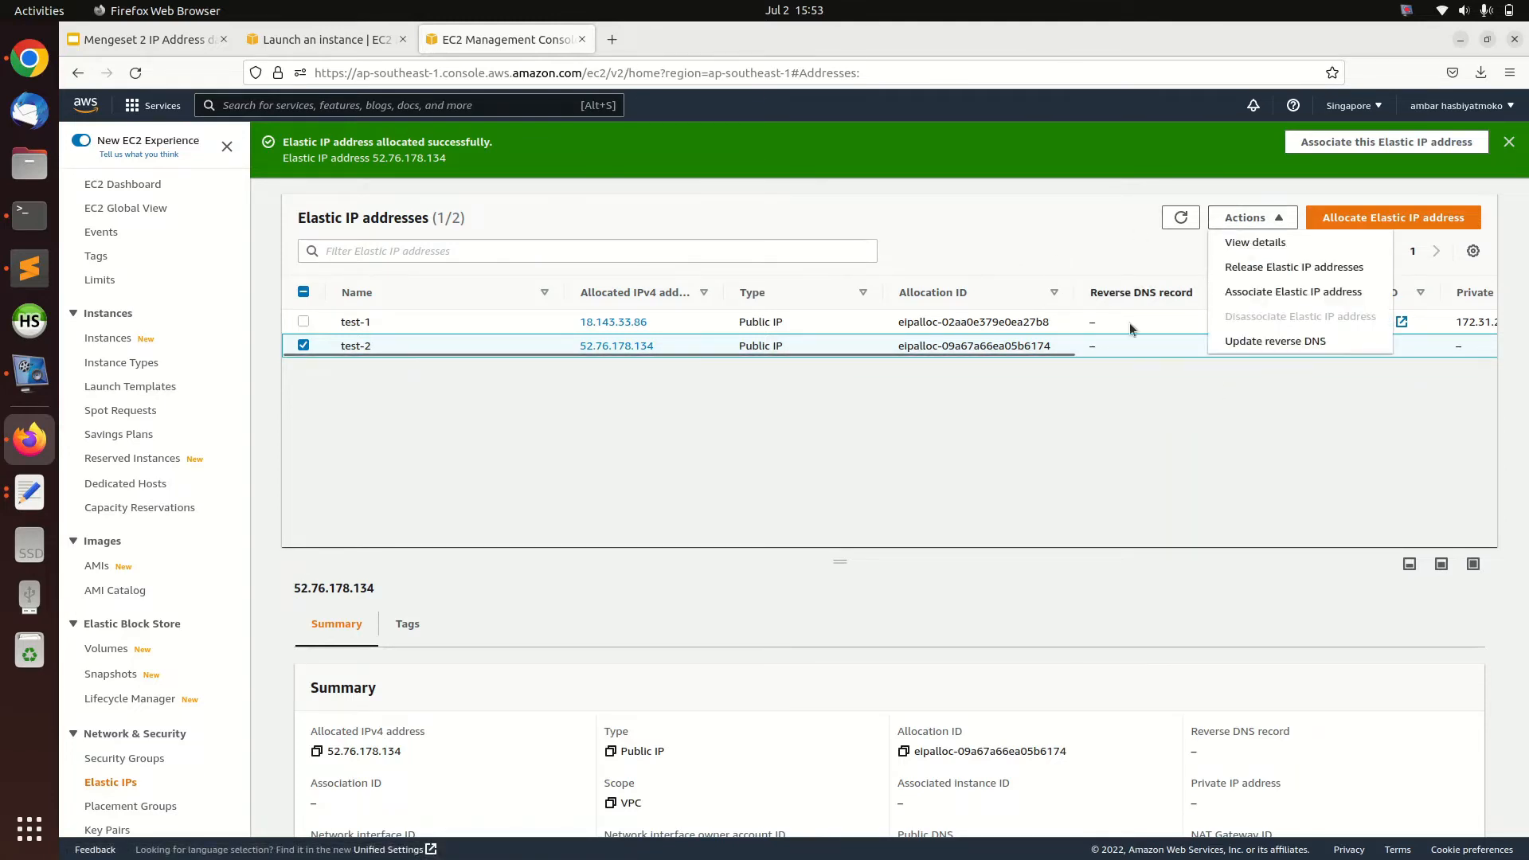
click(1256, 295)
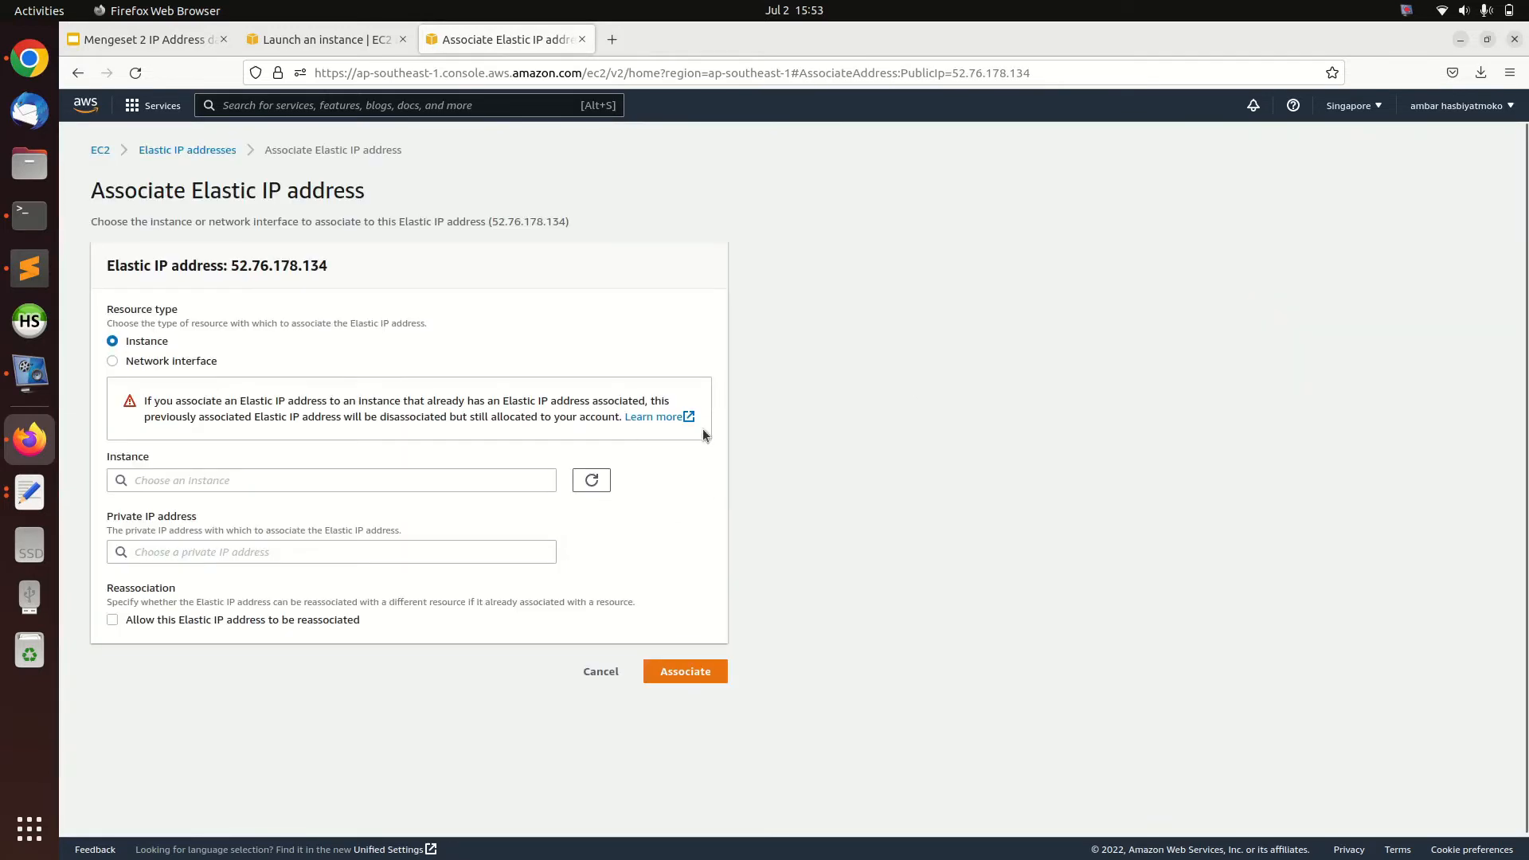
click(215, 479)
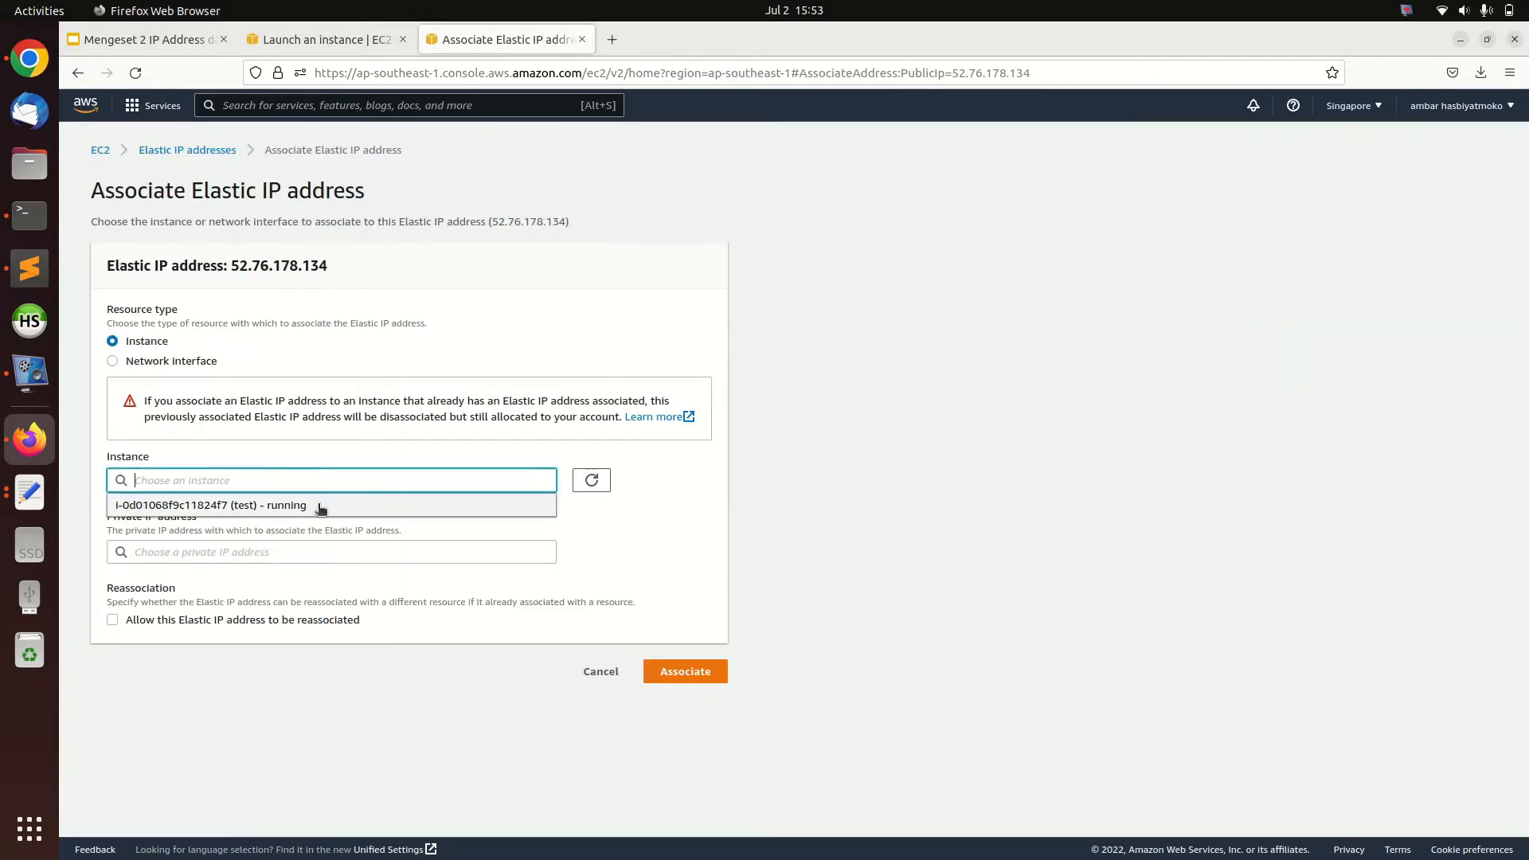
click(242, 506)
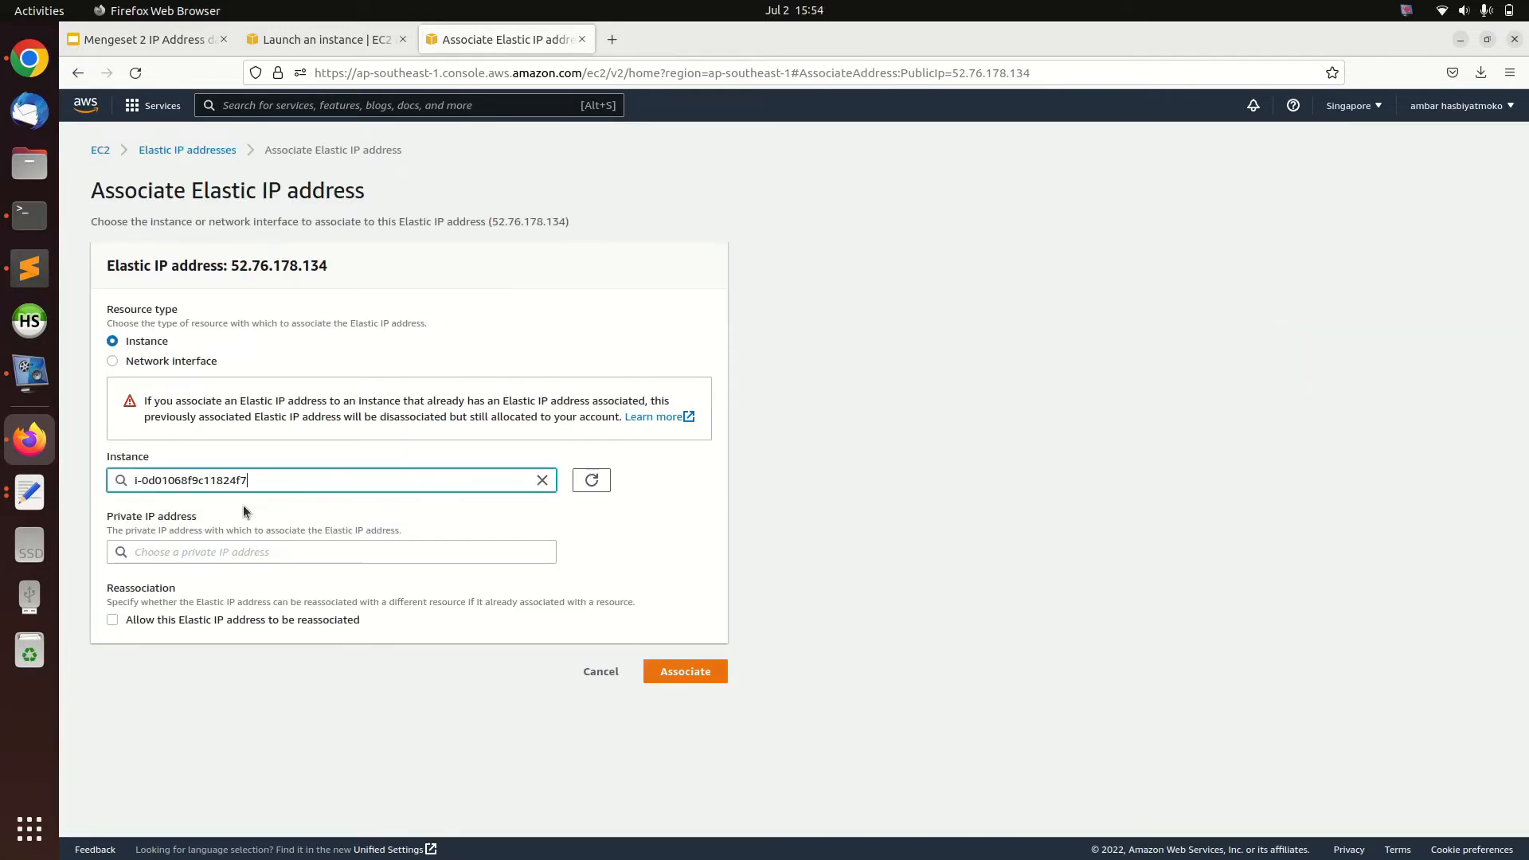
click(277, 556)
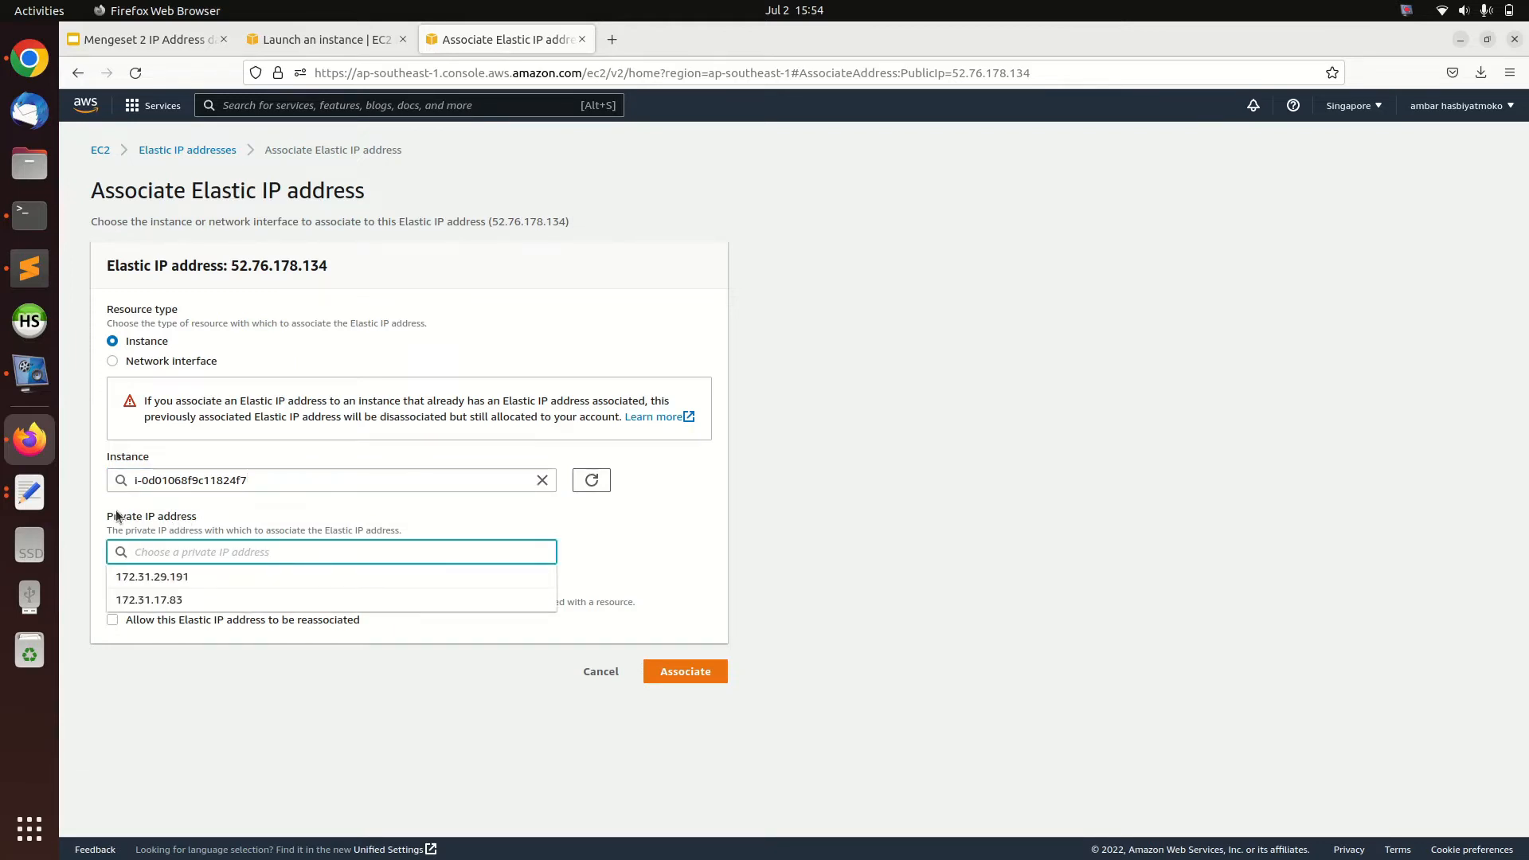
click(216, 527)
click(185, 551)
Look up the secondary private IPv4 address on the test instance's network interface and compare it with the association form's options
click(302, 45)
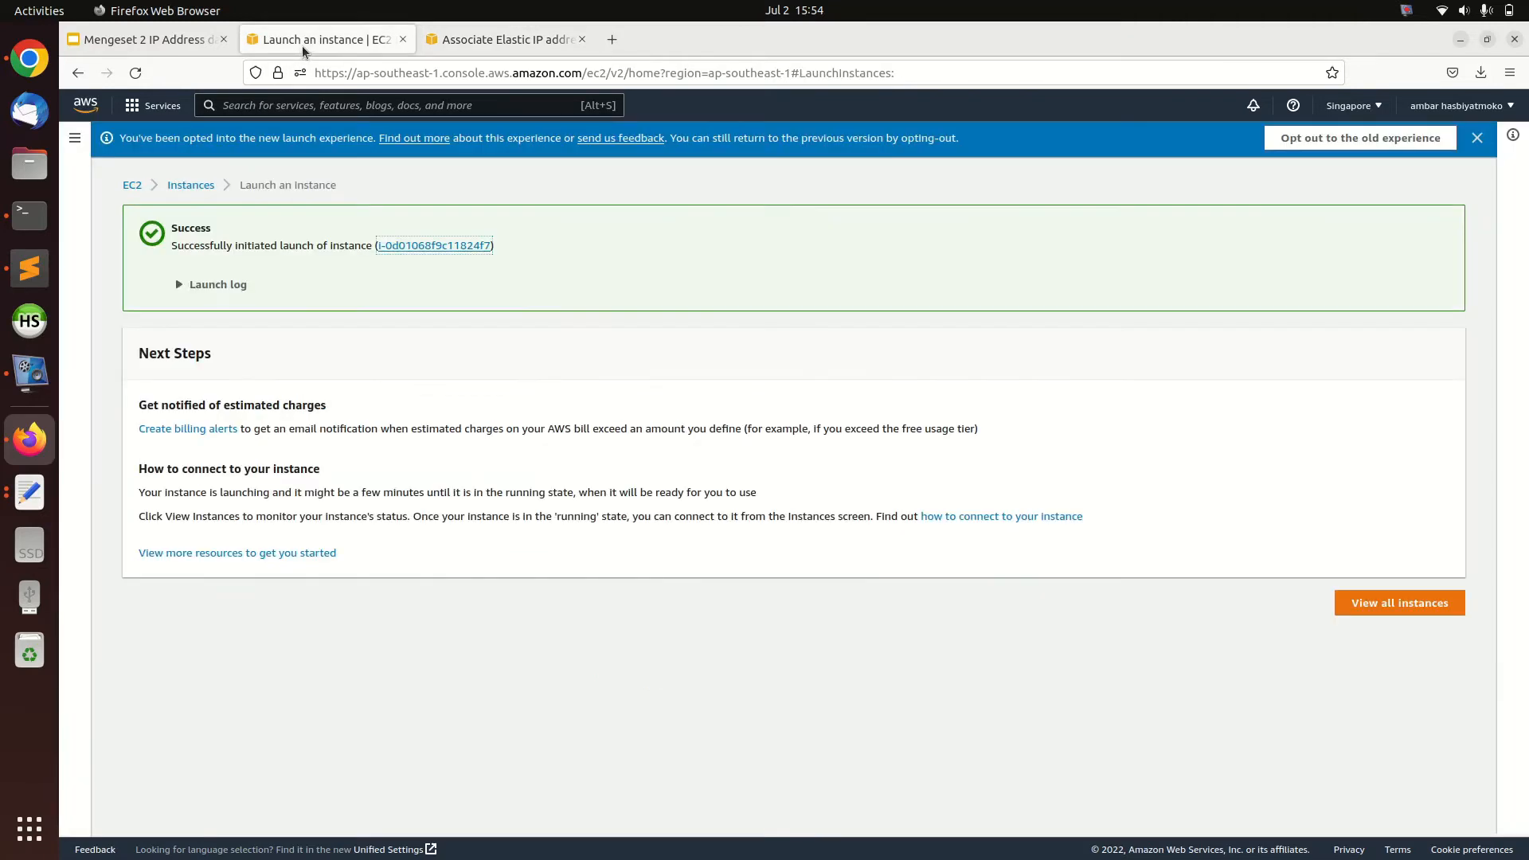
click(457, 252)
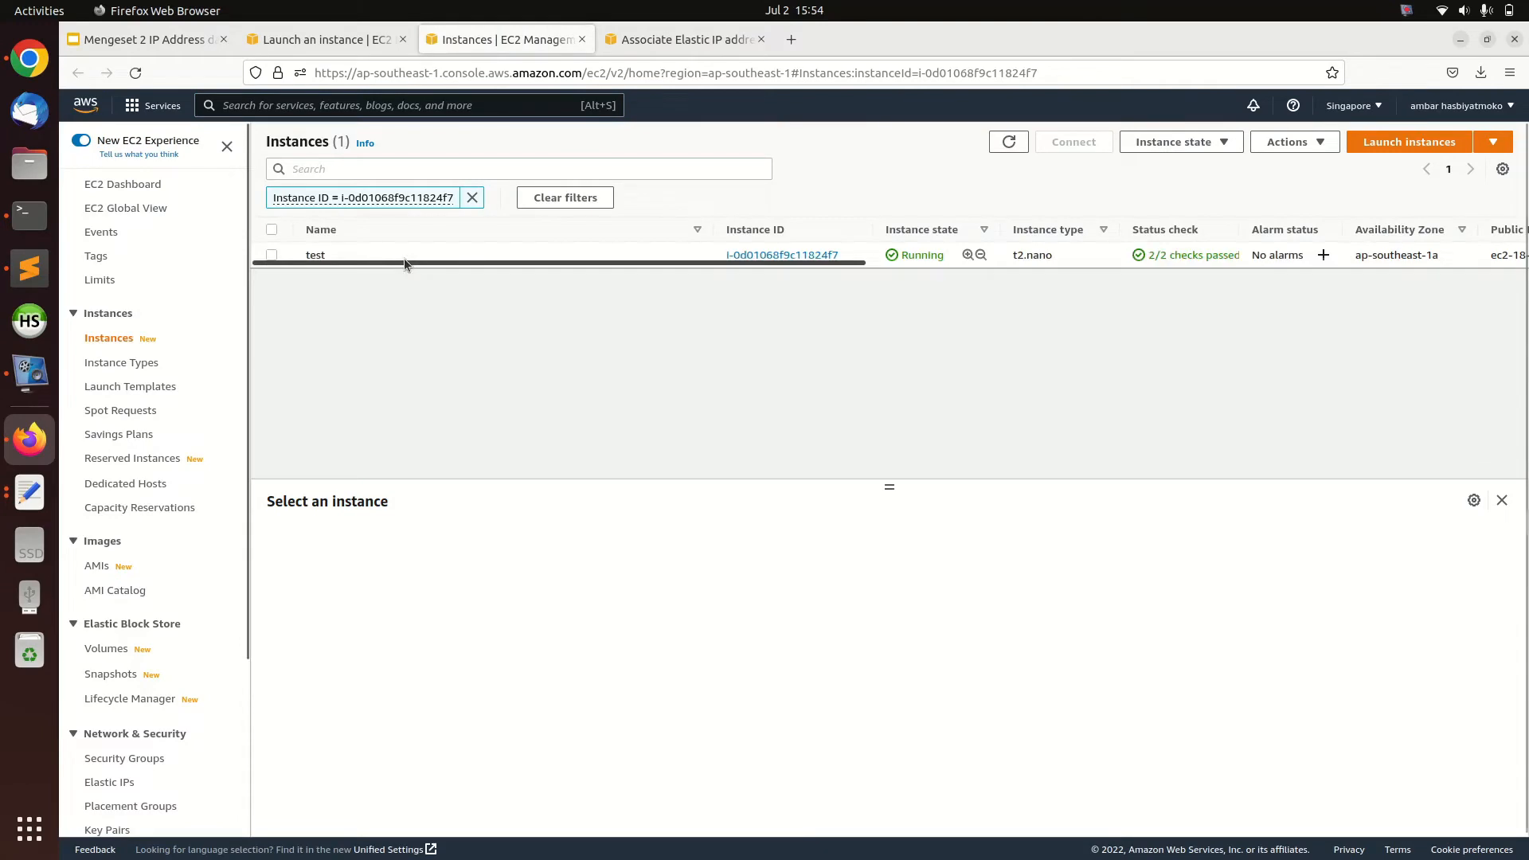
click(395, 252)
click(469, 540)
scroll(680, 754, down, 2)
scroll(680, 754, down, 3)
click(384, 737)
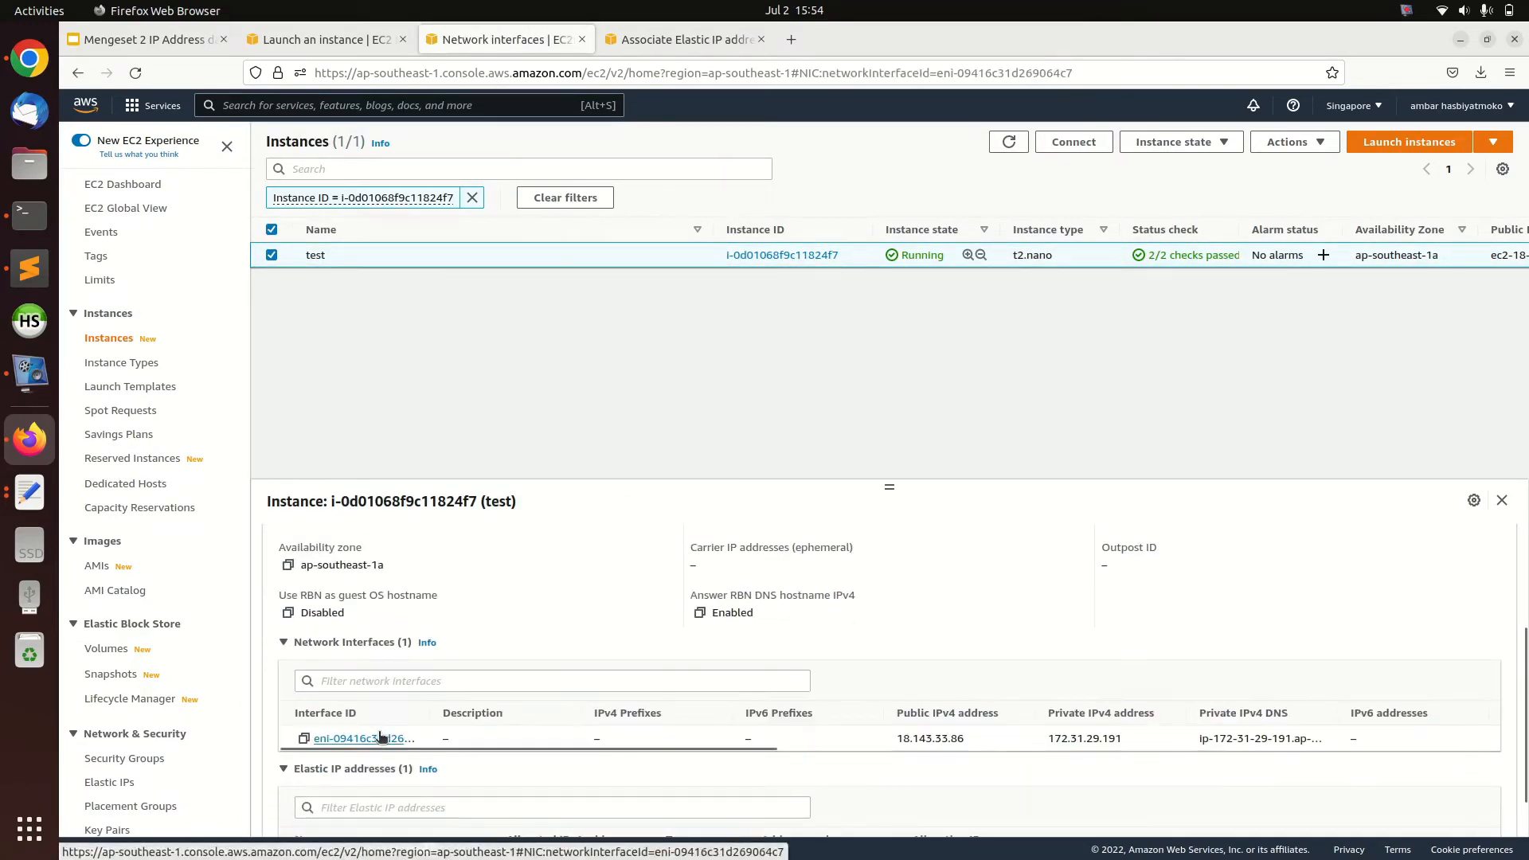
click(370, 254)
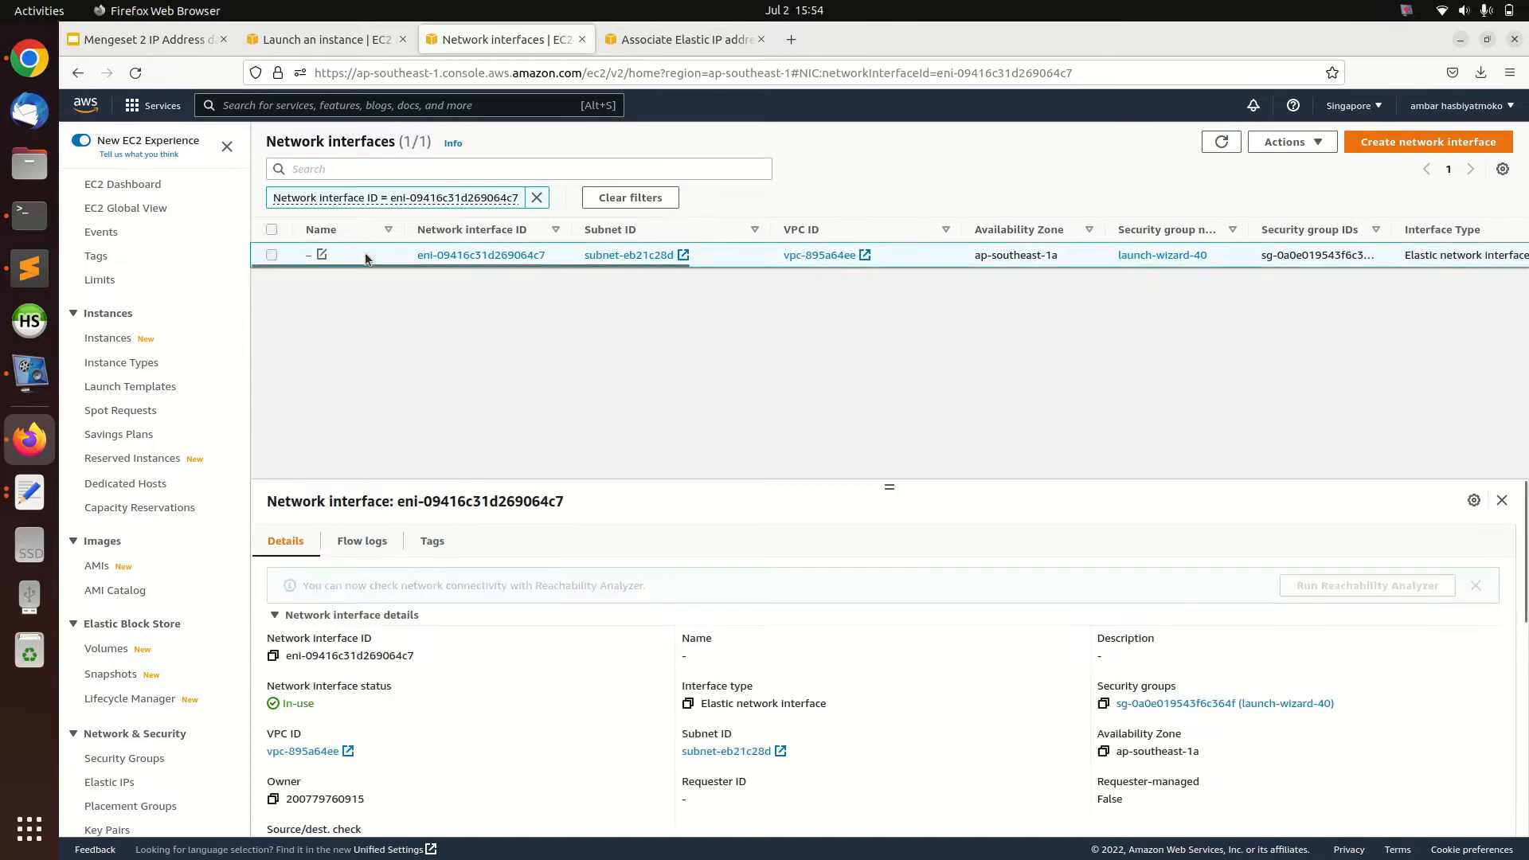
scroll(489, 661, down, 5)
scroll(420, 667, down, 3)
scroll(418, 674, up, 6)
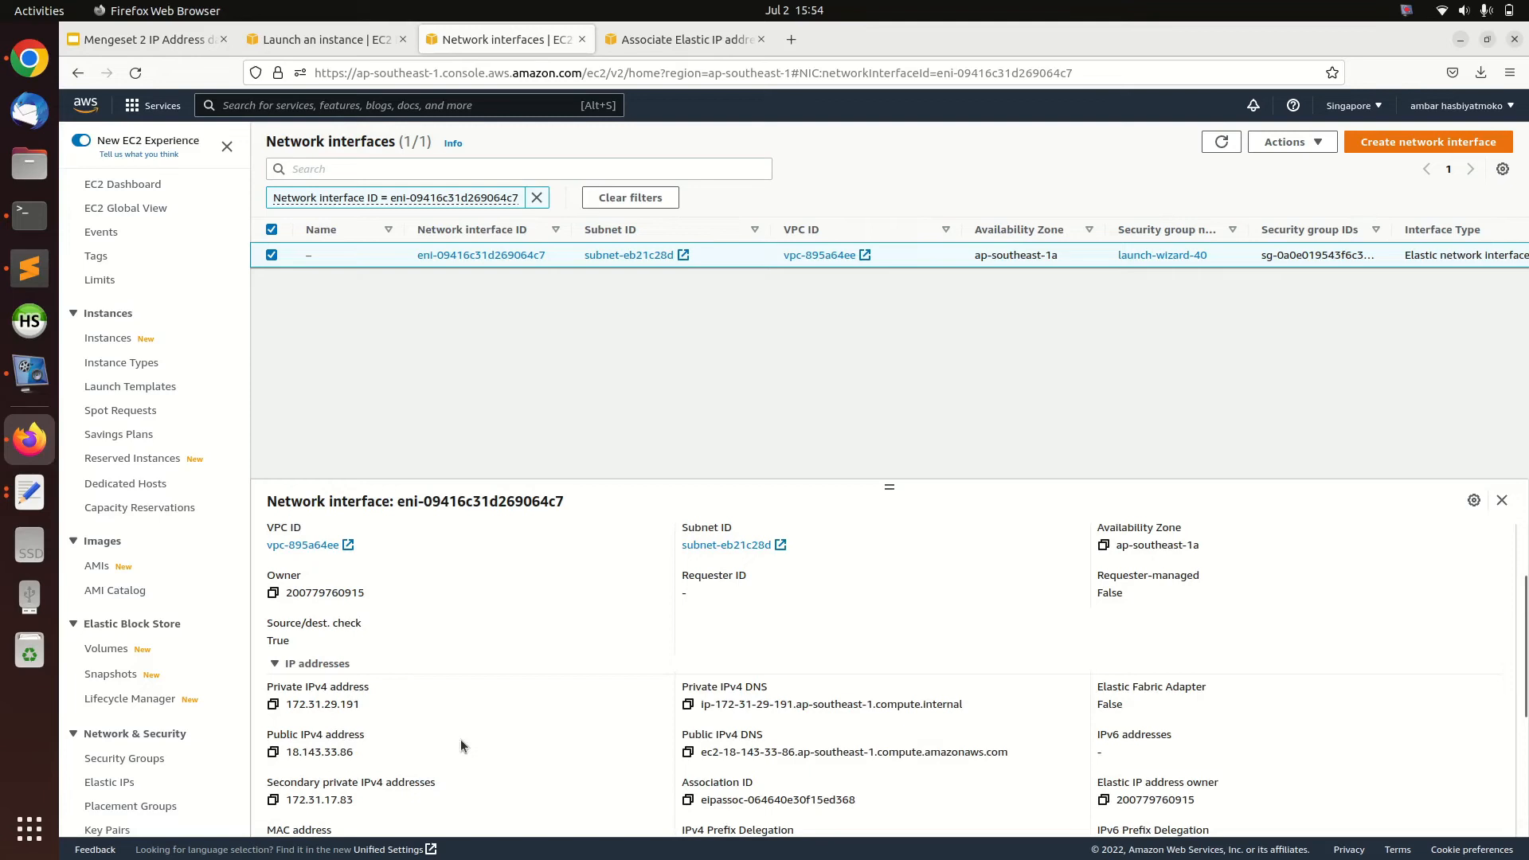
scroll(485, 733, down, 2)
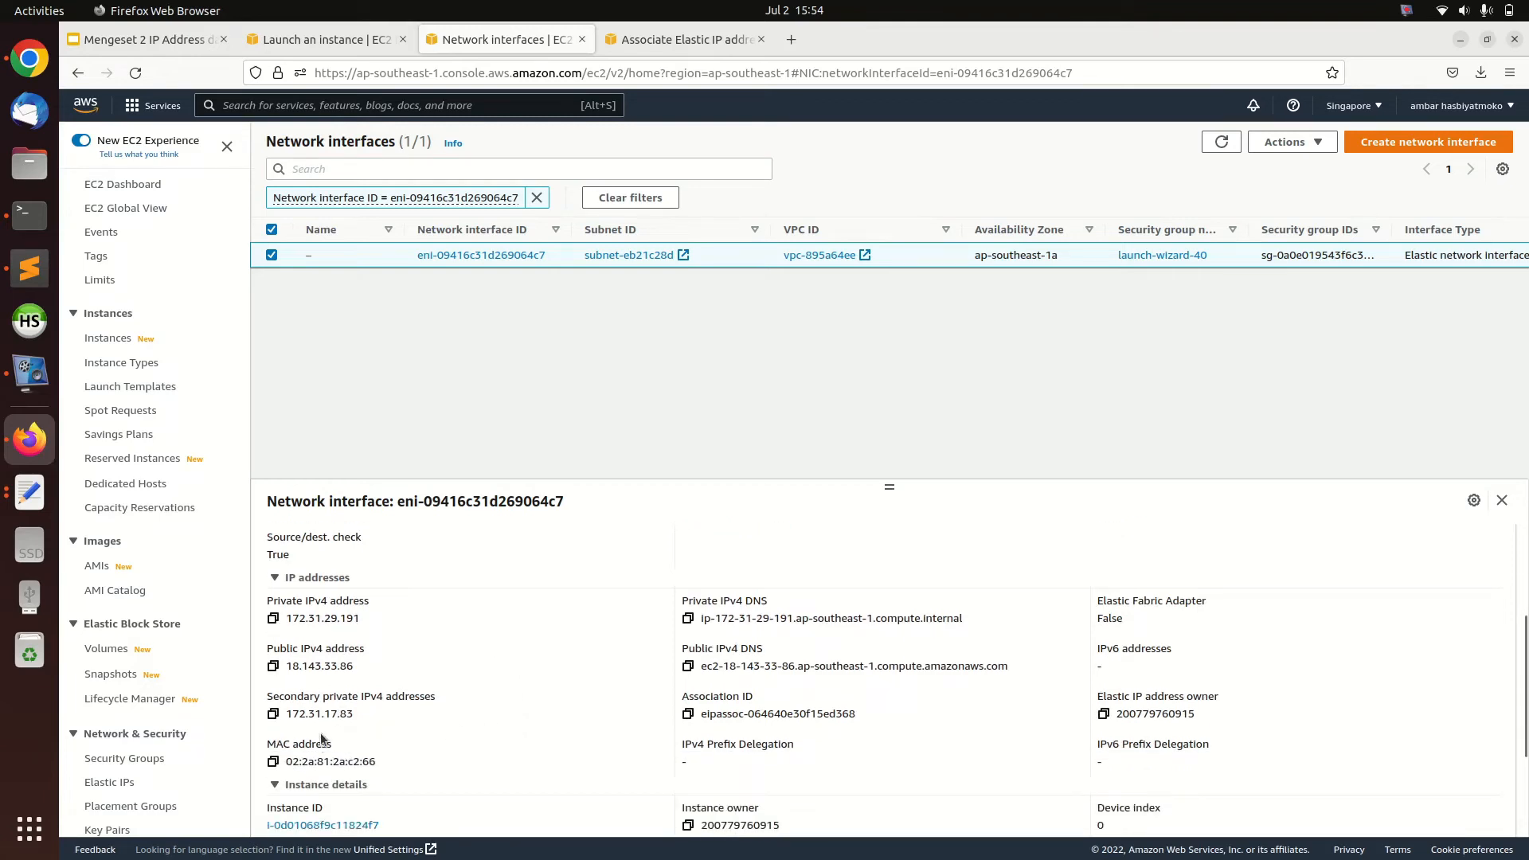
drag(359, 713, 285, 717)
click(656, 44)
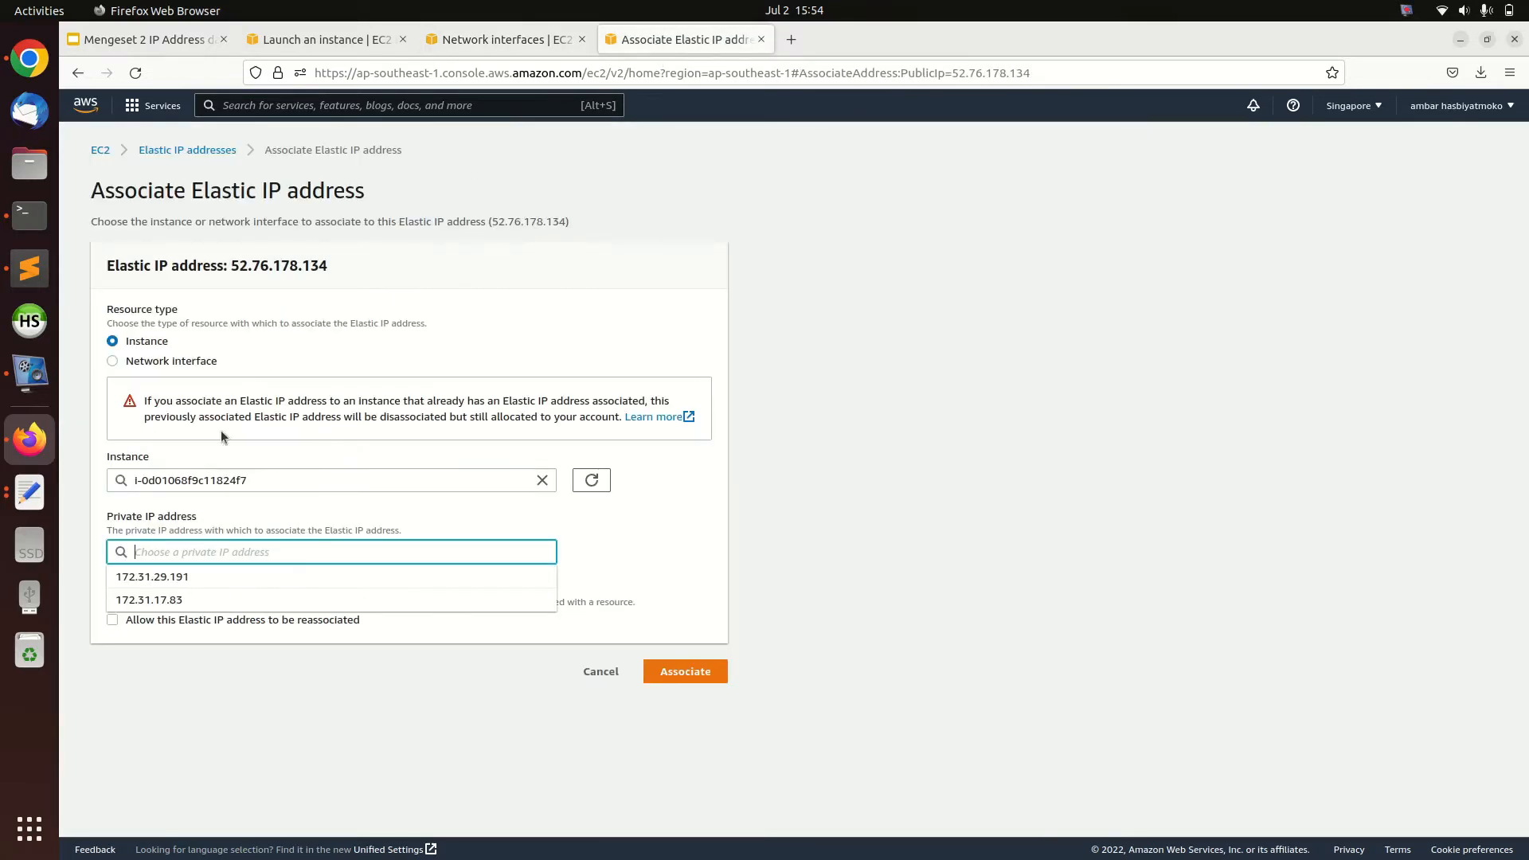
click(456, 35)
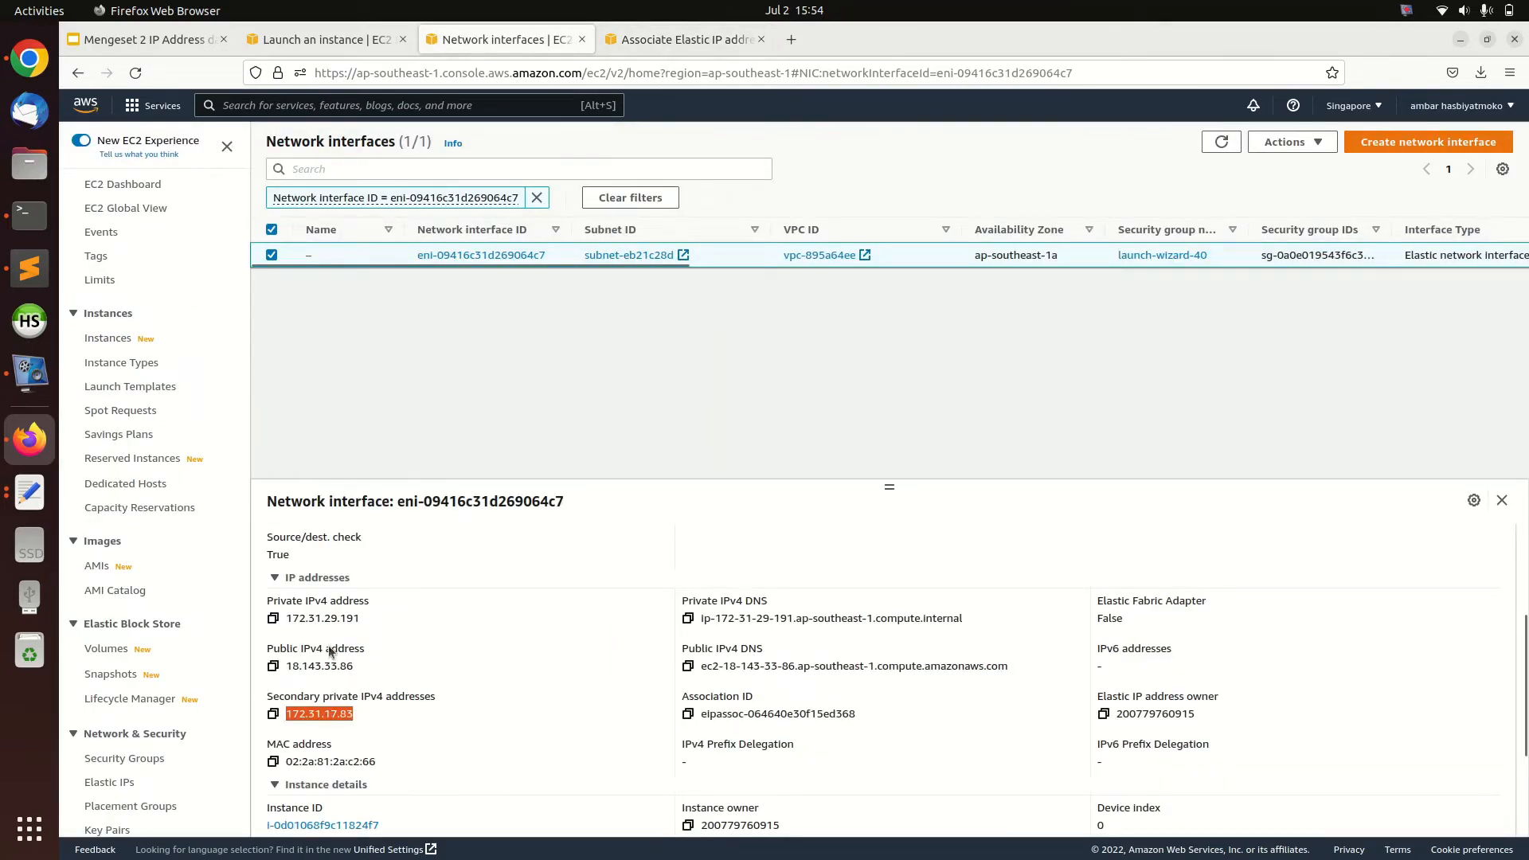
click(710, 32)
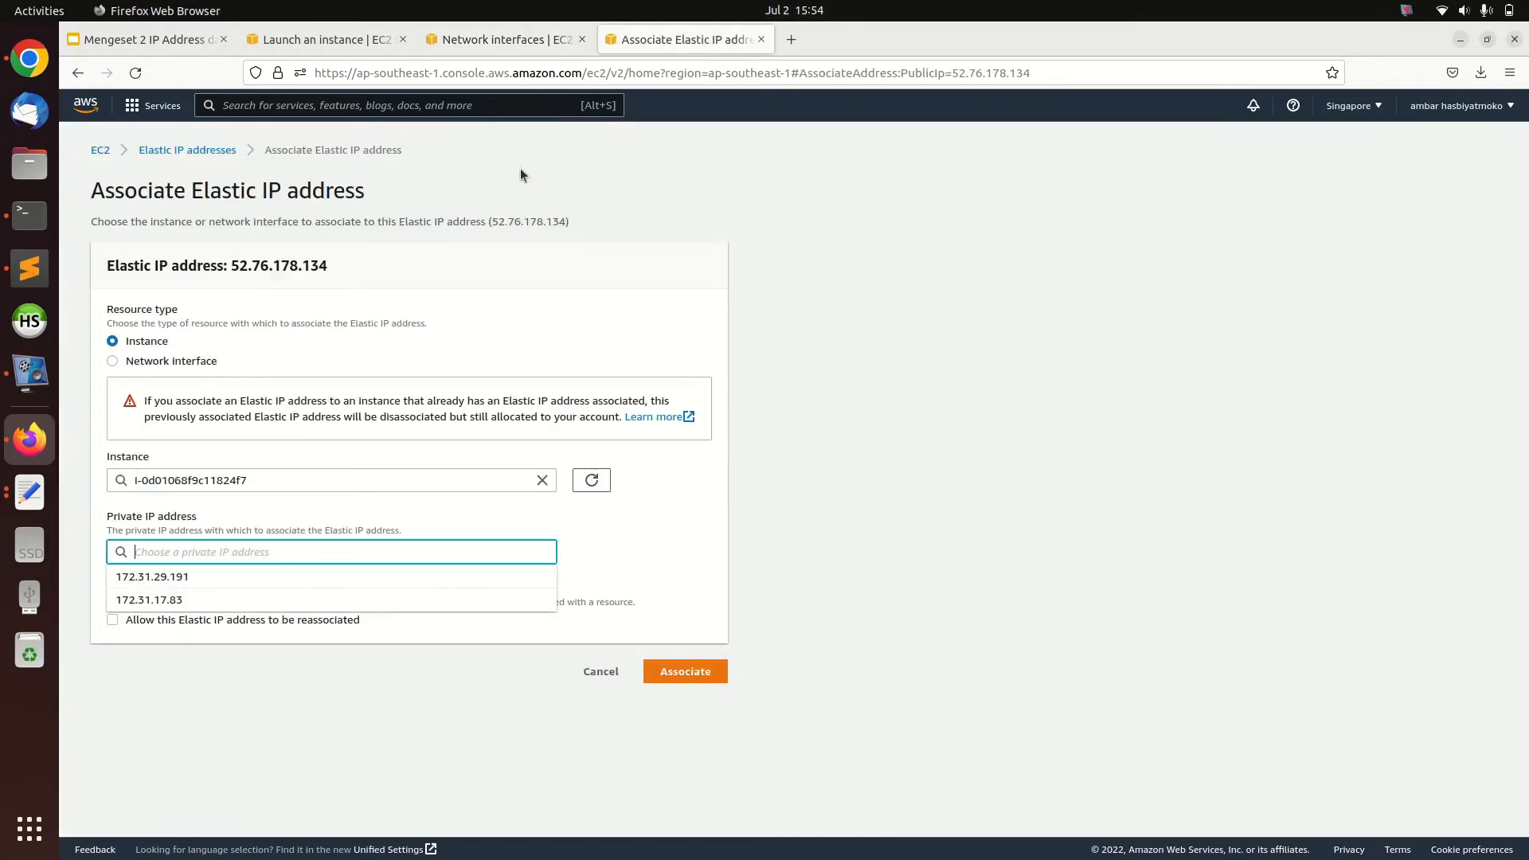
Choose 172.31.17.83 as the private IP address and associate the Elastic IP address with the instance
click(195, 604)
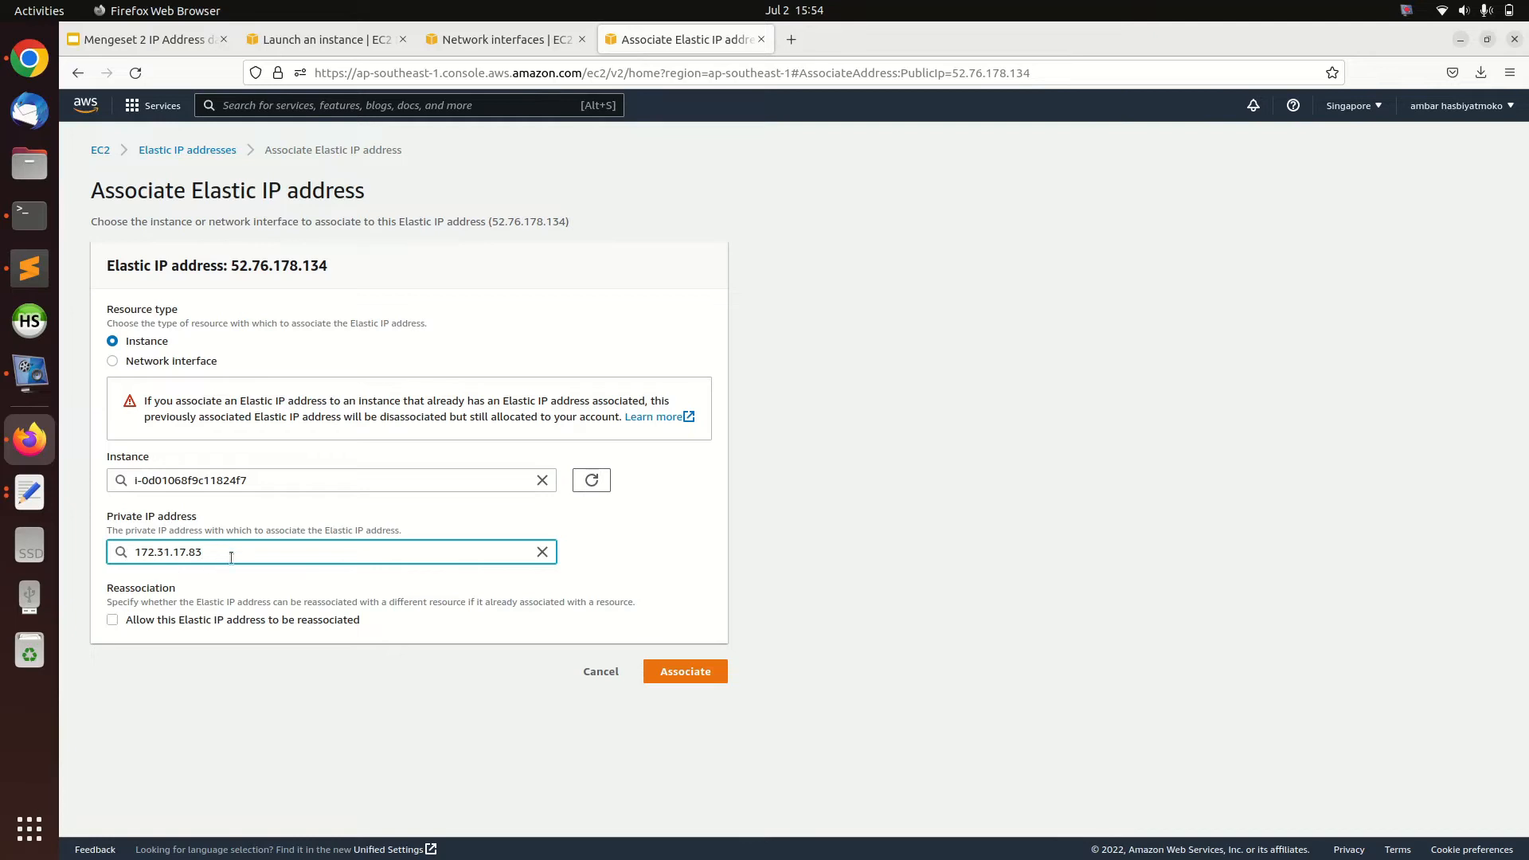
click(602, 535)
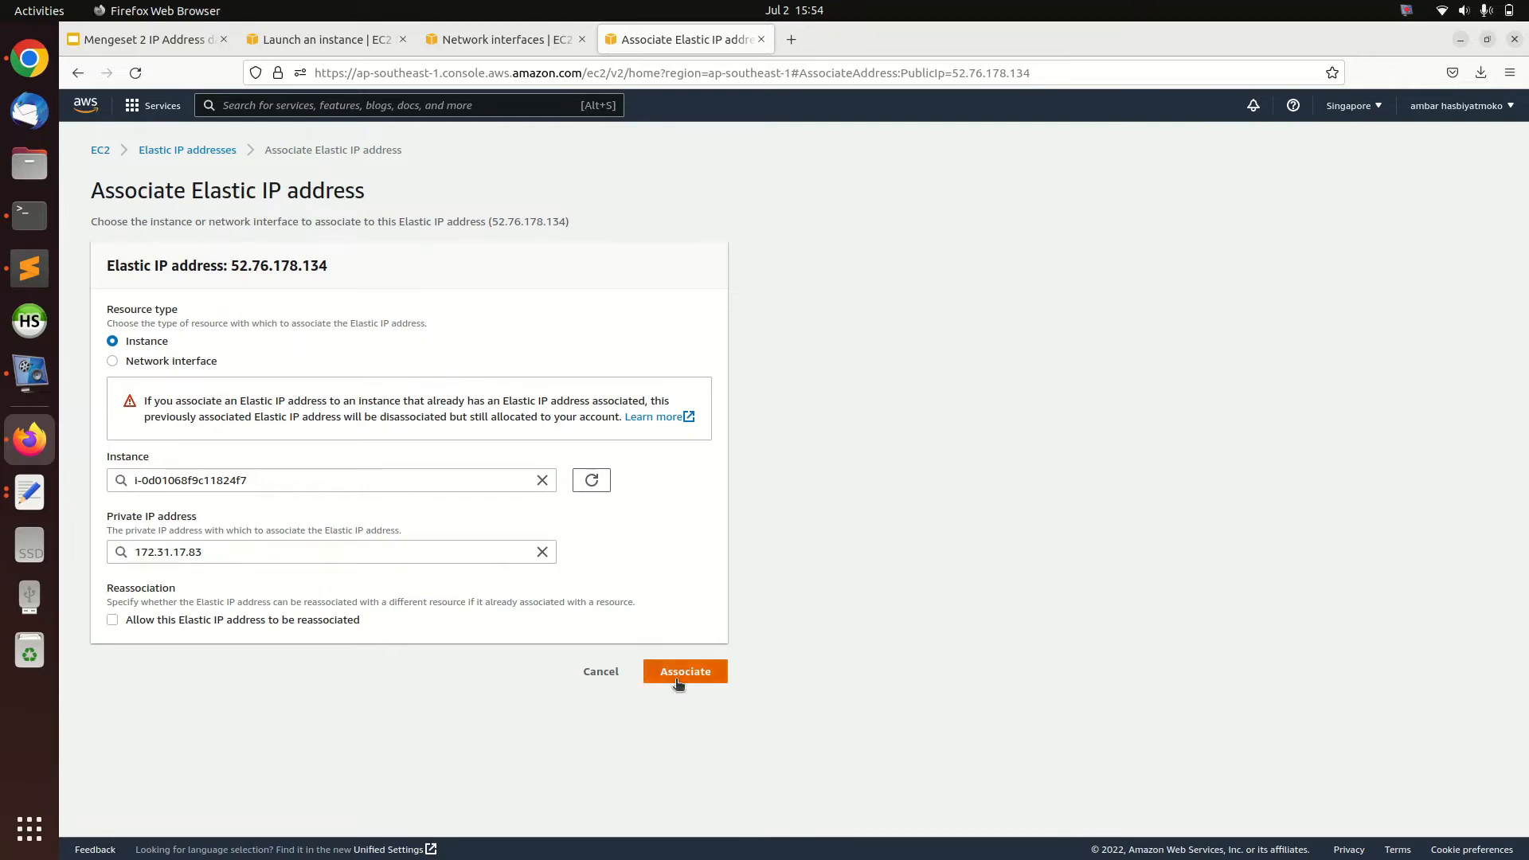
click(677, 674)
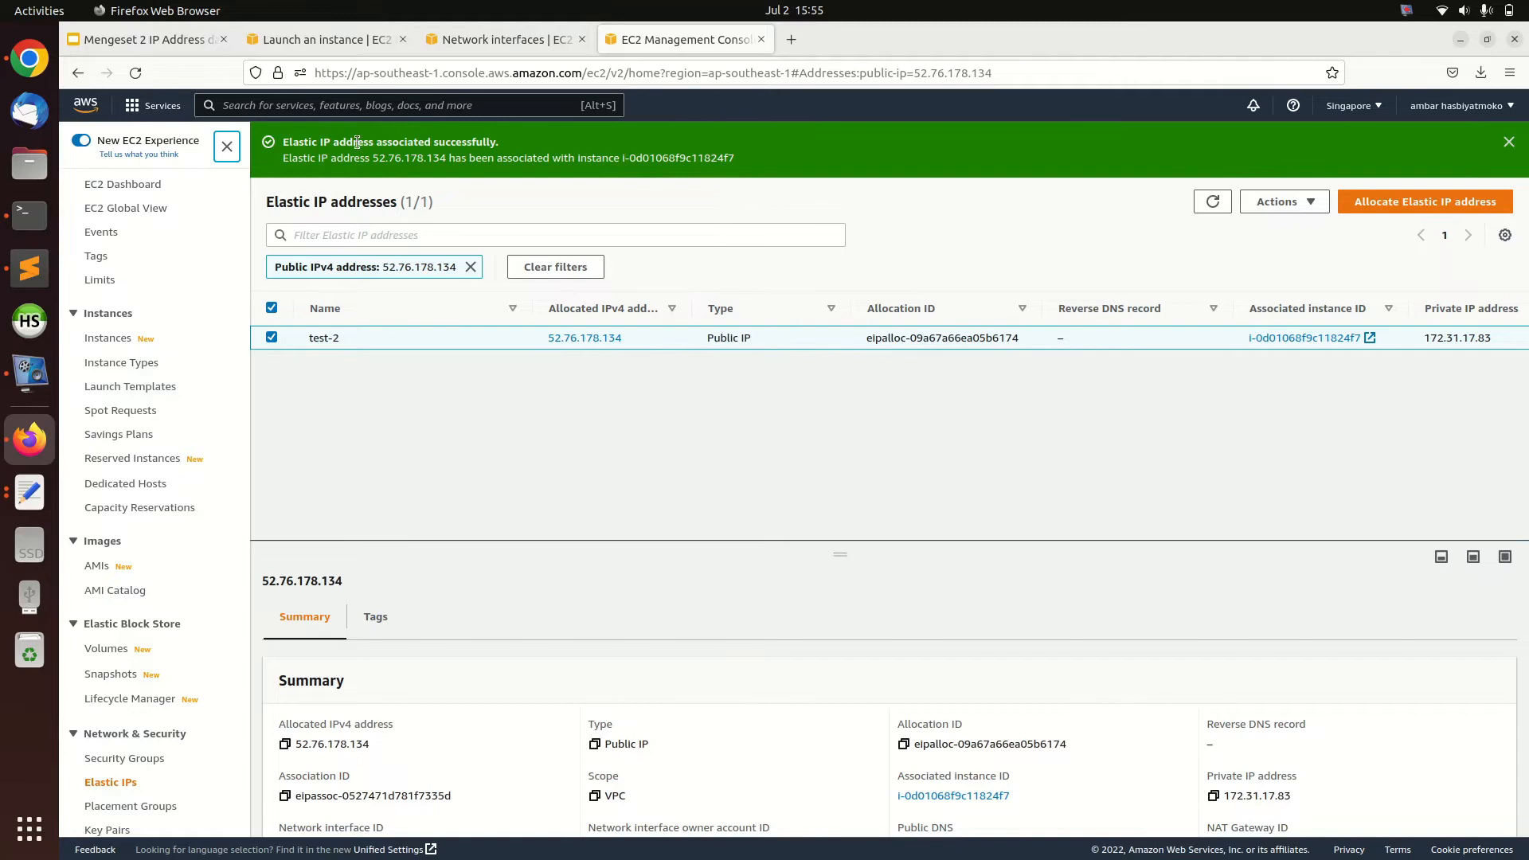
drag(399, 142, 597, 188)
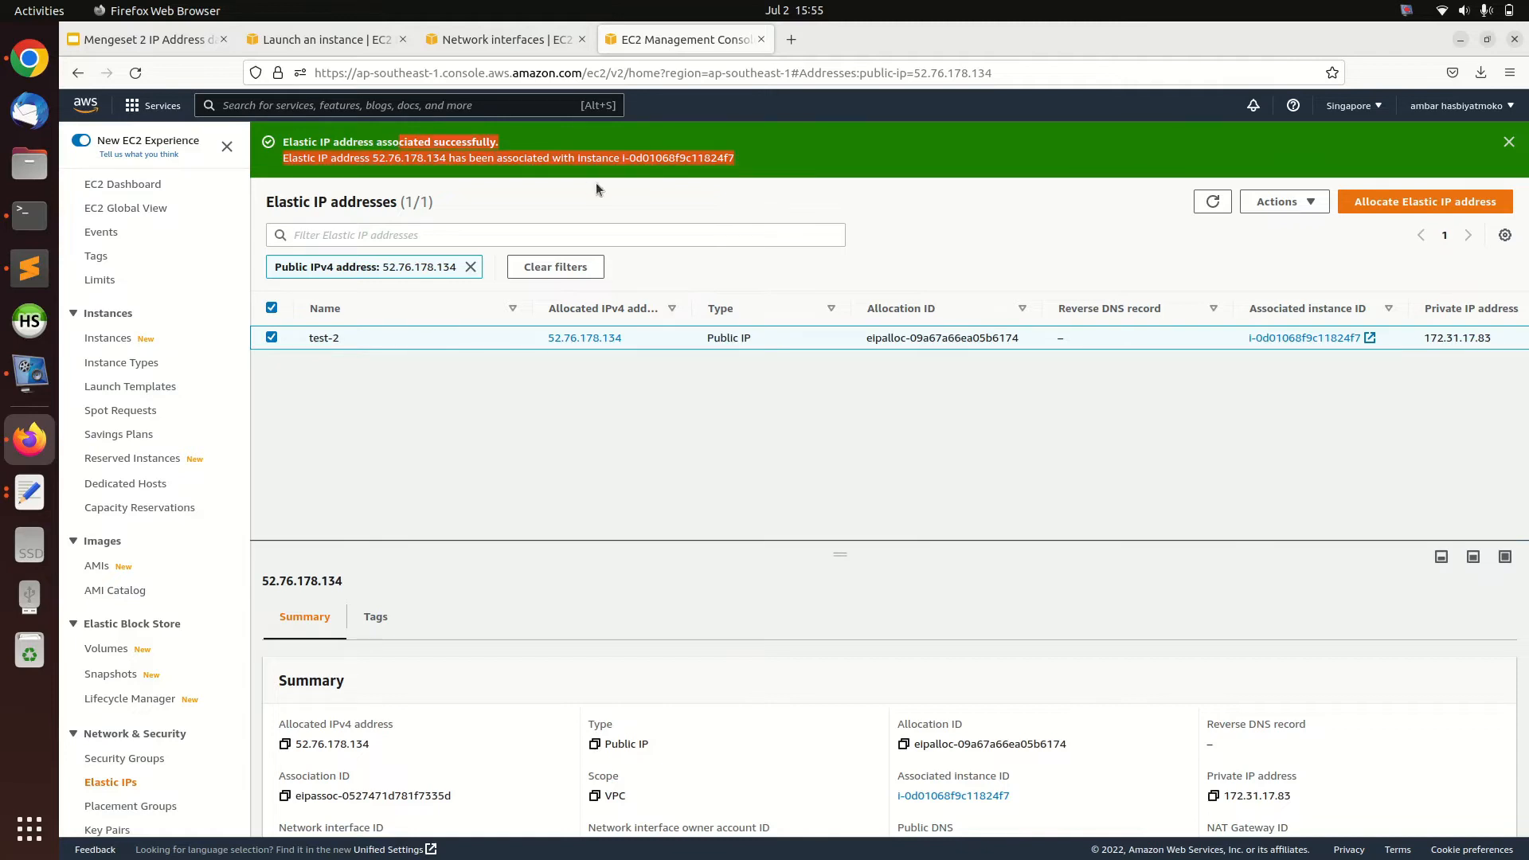
click(807, 158)
Review the step about connecting the public IP to the instance on the Langkah-langkah slide
click(143, 39)
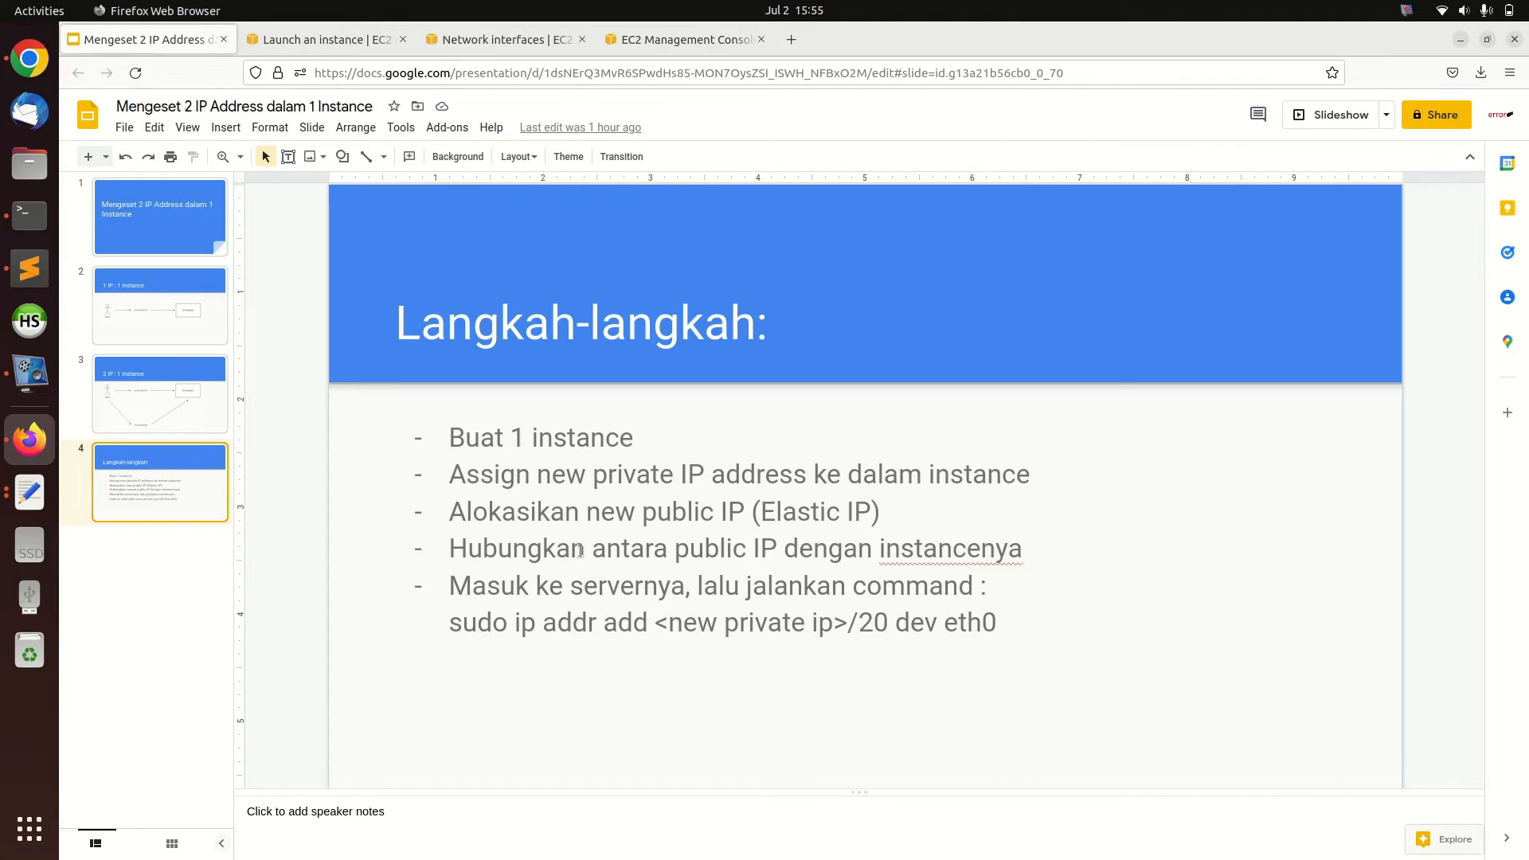
drag(668, 550, 995, 549)
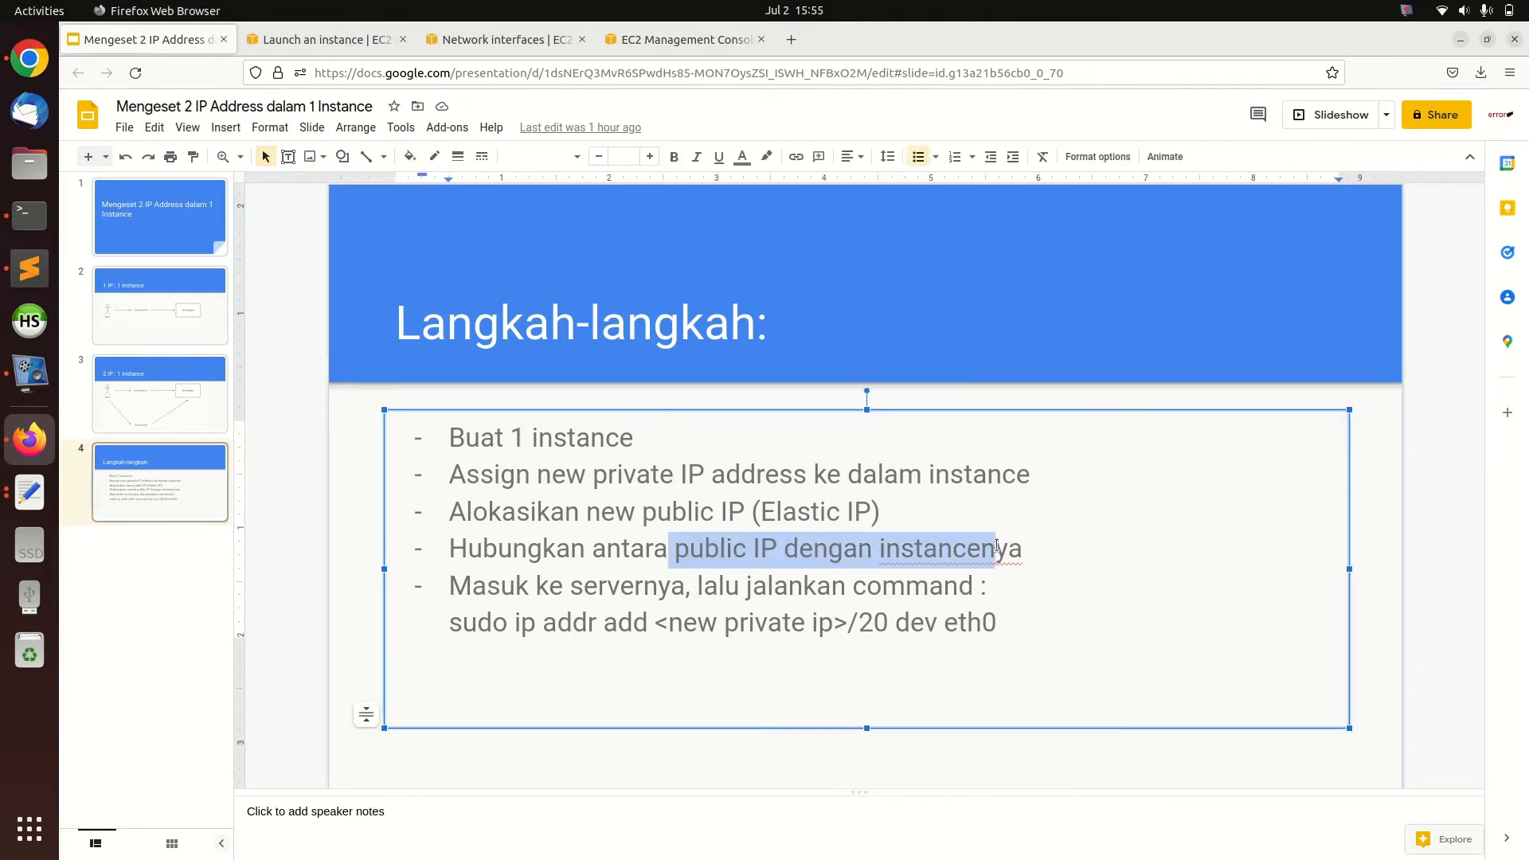